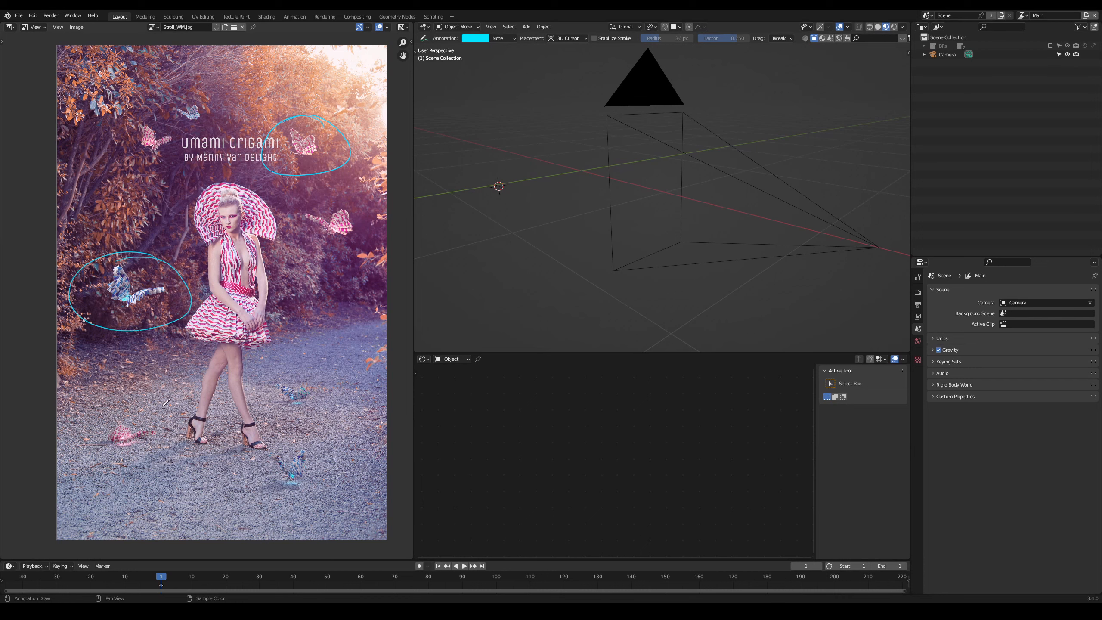
Step: Circle another butterfly on the photo with the Annotate tool and display the reference image Stroll_WM.jpg
drag(323, 421, 351, 434)
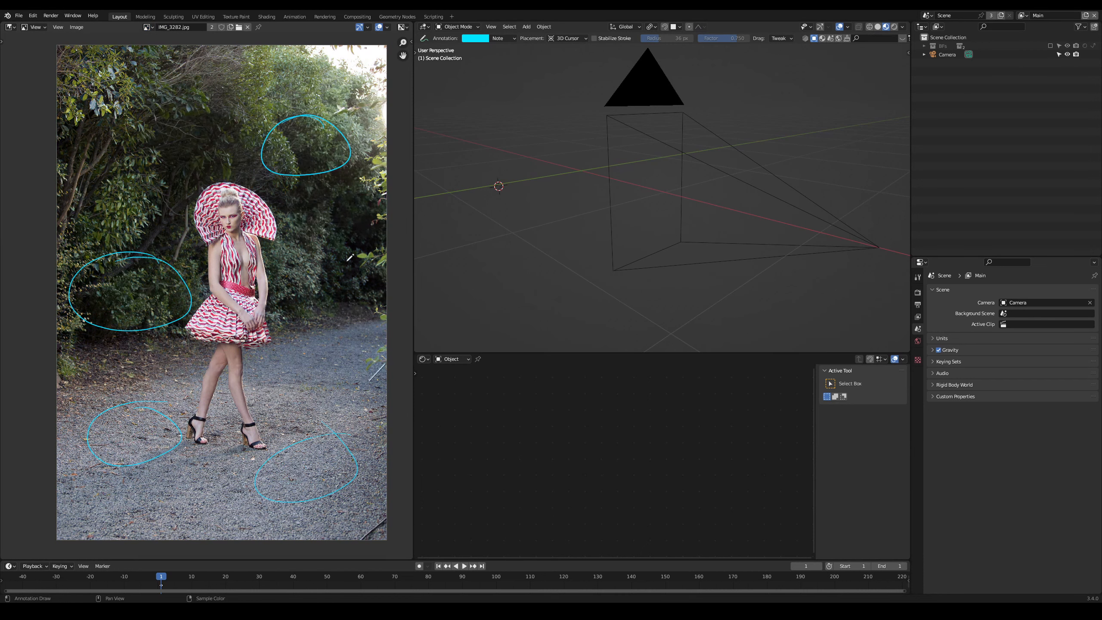
click(152, 28)
click(174, 51)
Step: Return to the selection tool, select the camera and enable the BFs butterfly collection in the scene
middle_drag(642, 191, 762, 189)
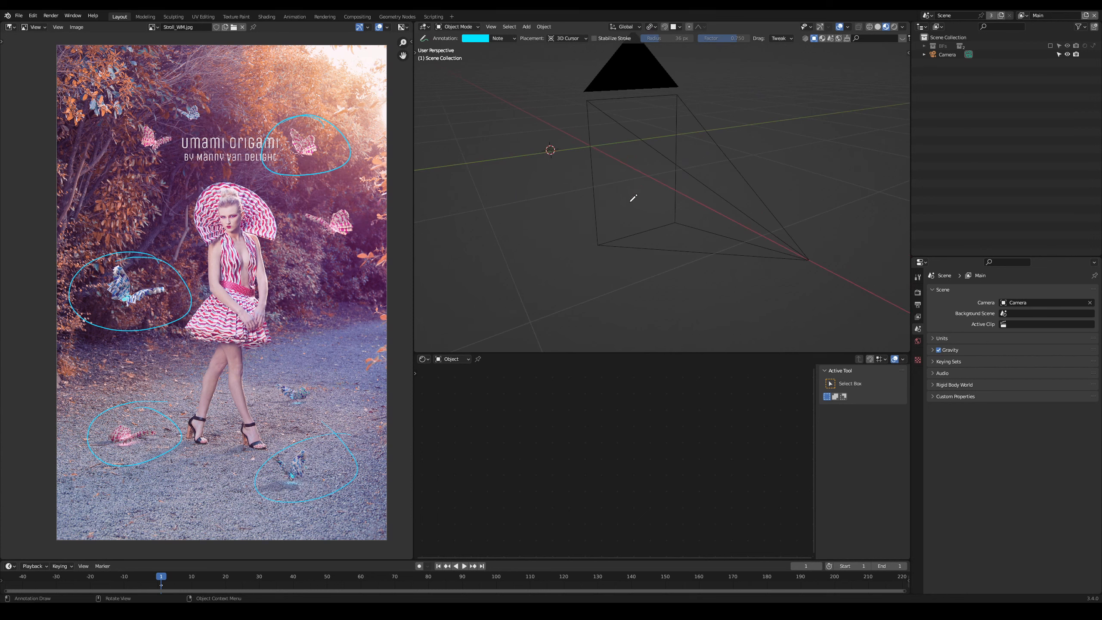
key(w)
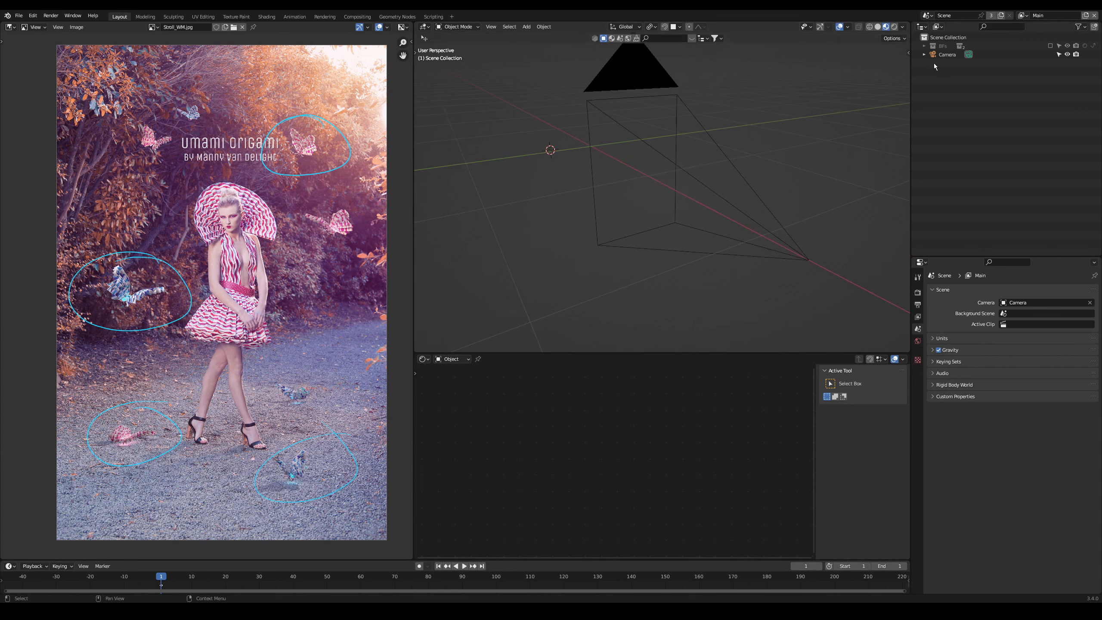
click(968, 54)
click(1049, 46)
middle_drag(643, 229, 686, 193)
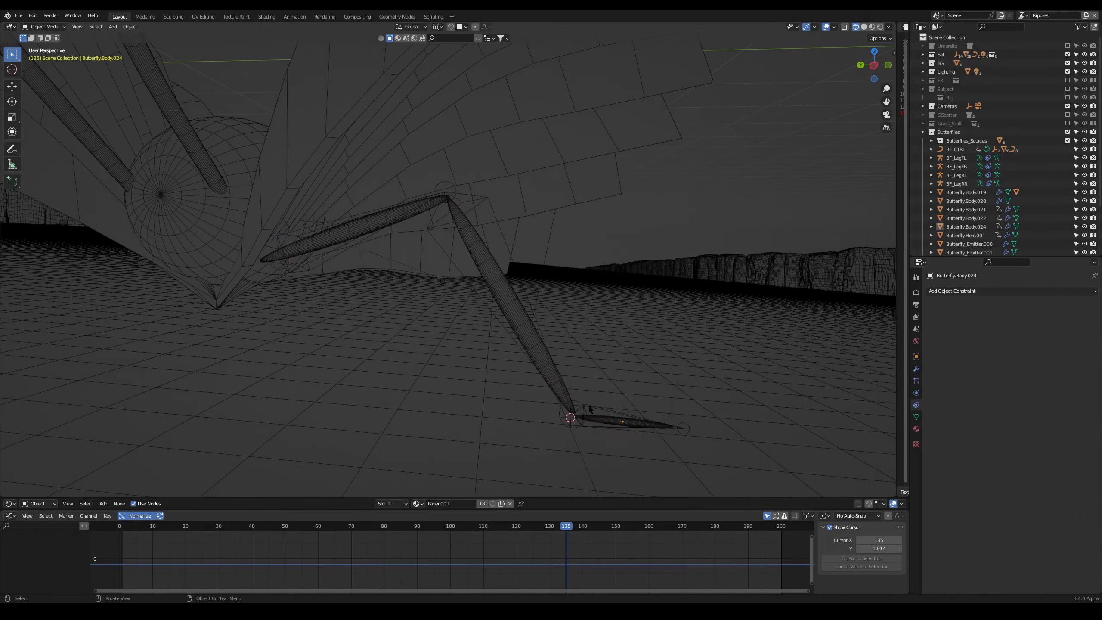
click(590, 427)
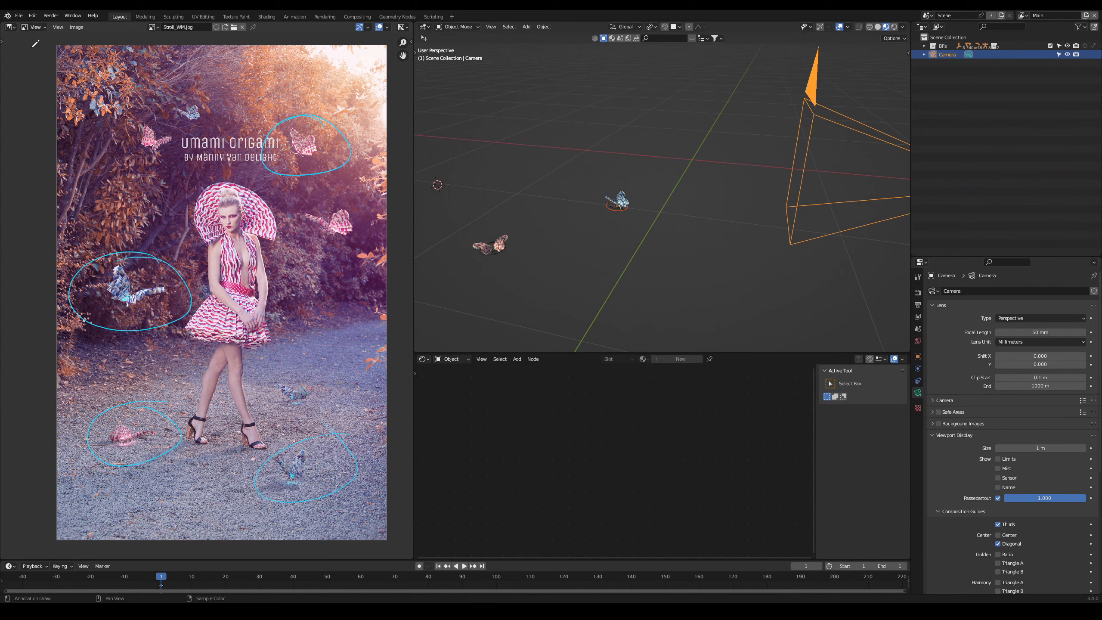
Step: Import IMG_3282.jpg as an image plane with the Emit material type
click(19, 16)
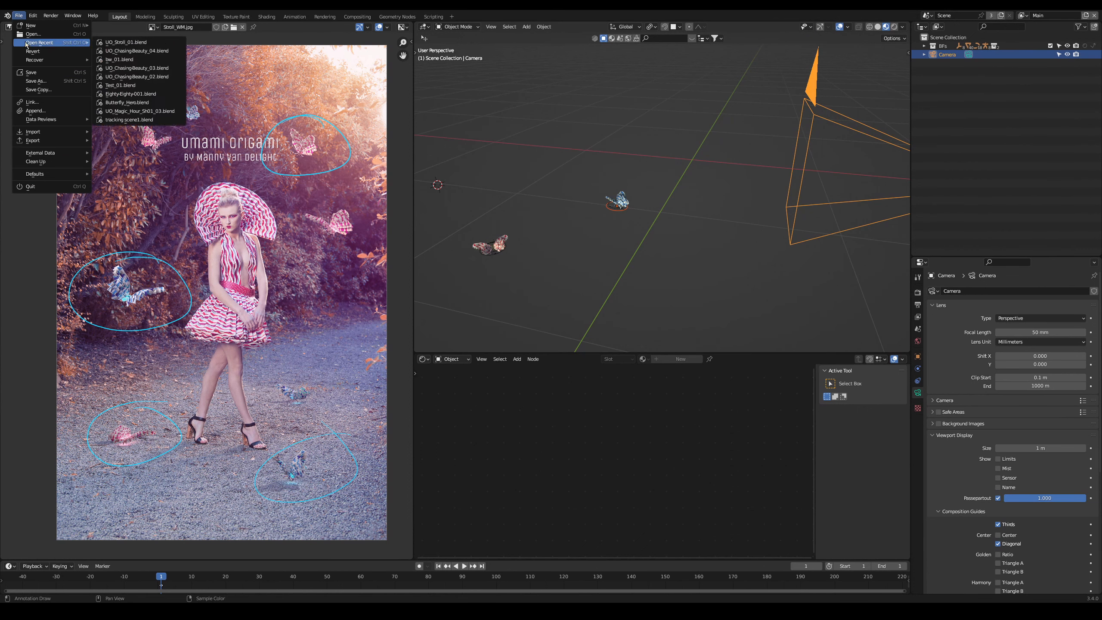
mouse_move(52, 132)
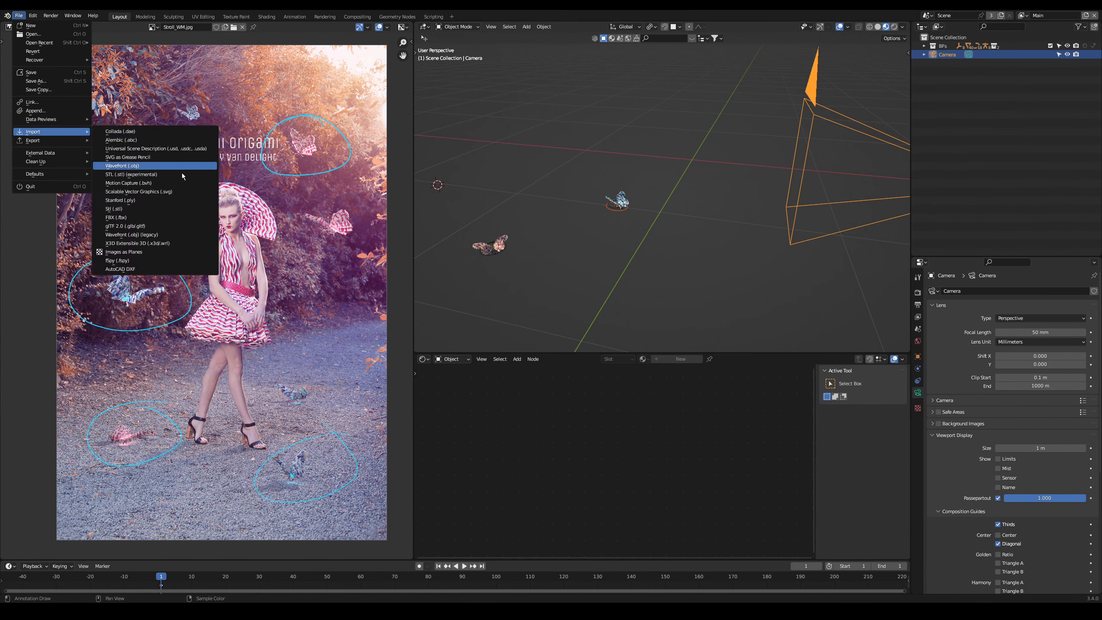
click(128, 251)
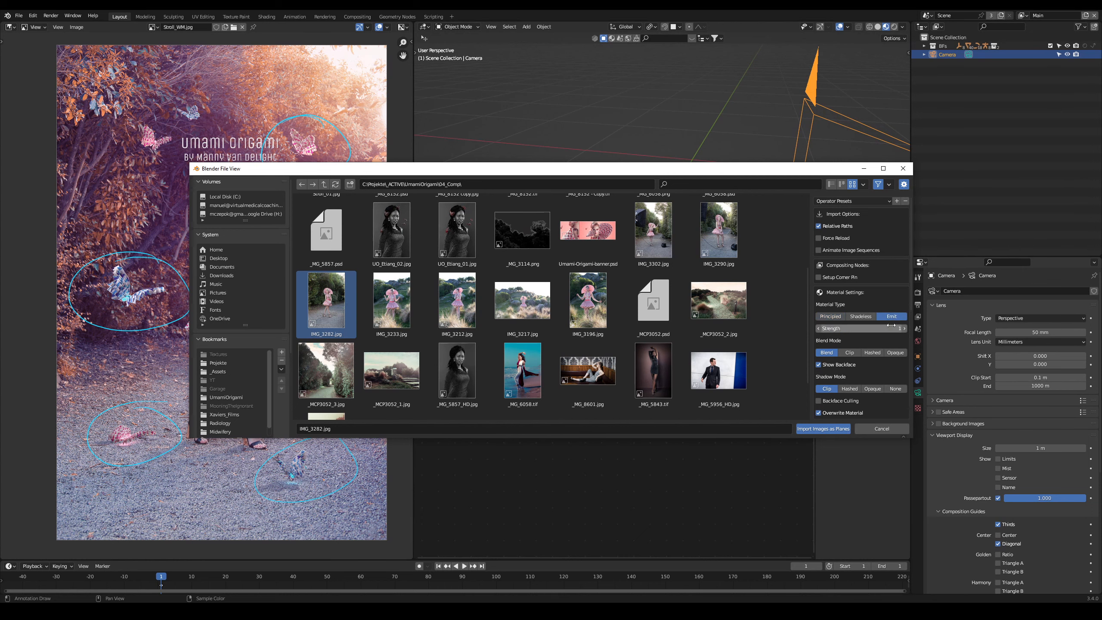
click(823, 428)
Step: Snap the 3D cursor to the camera, and snap the IMG_3282 plane to the cursor
mouse_move(733, 241)
middle_down()
mouse_move(695, 233)
mouse_move(729, 227)
middle_up()
scroll(695, 235, down, 2)
click(692, 236)
scroll(729, 227, down, 2)
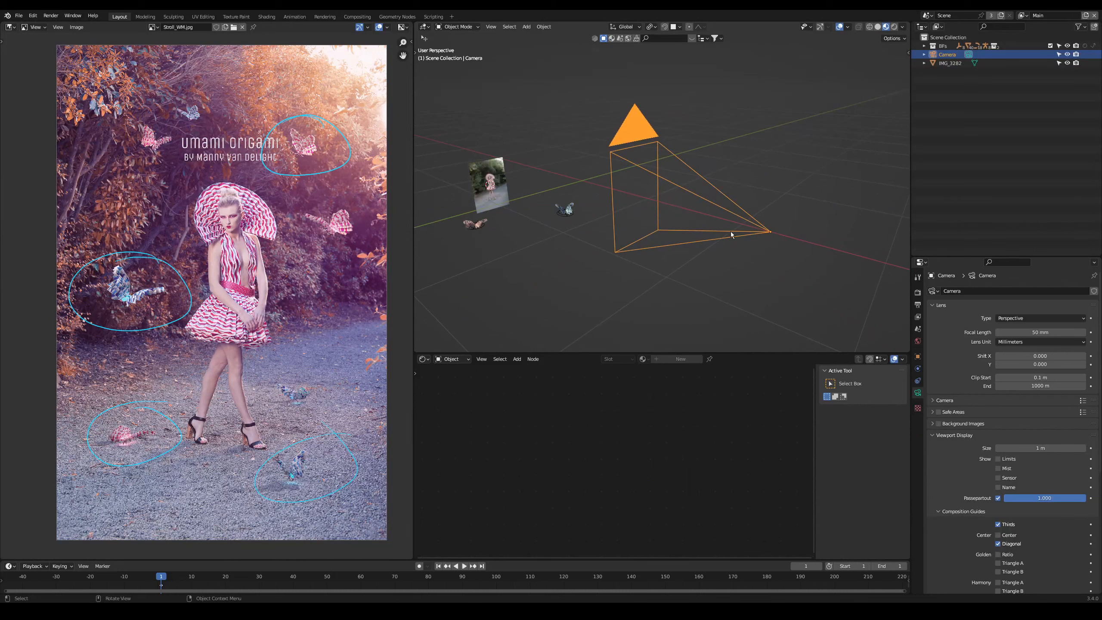
key(shift+s)
click(731, 280)
click(494, 186)
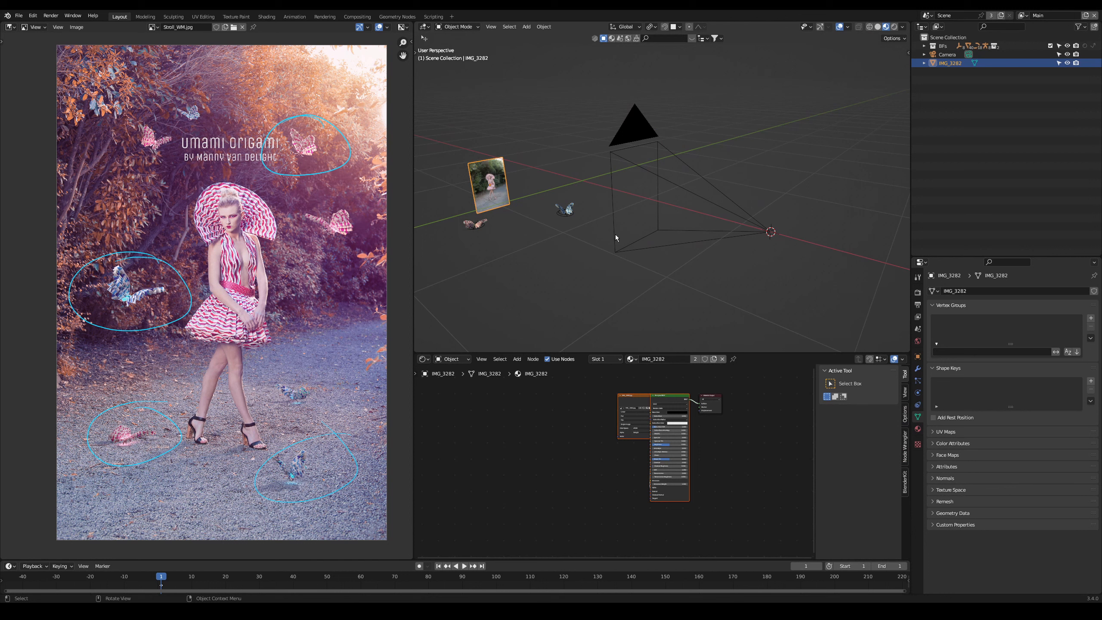
key(shift+s)
click(614, 185)
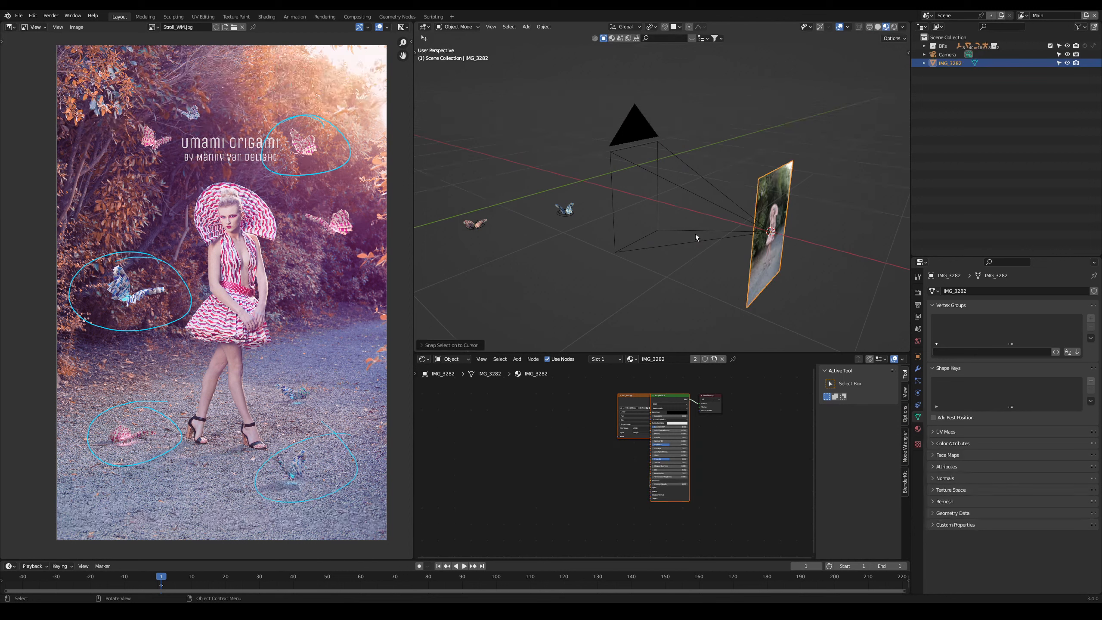
Step: Move the image plane along its local Z axis to in front of the camera and check it in camera view
key(g)
key(z)
key(z)
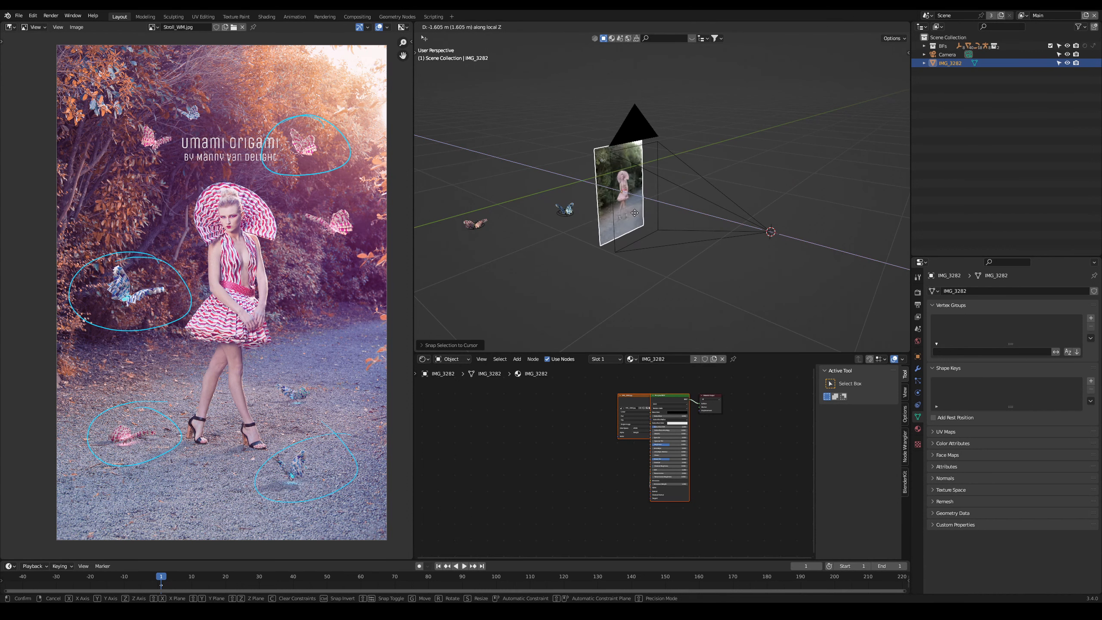
click(520, 198)
key(KP_0)
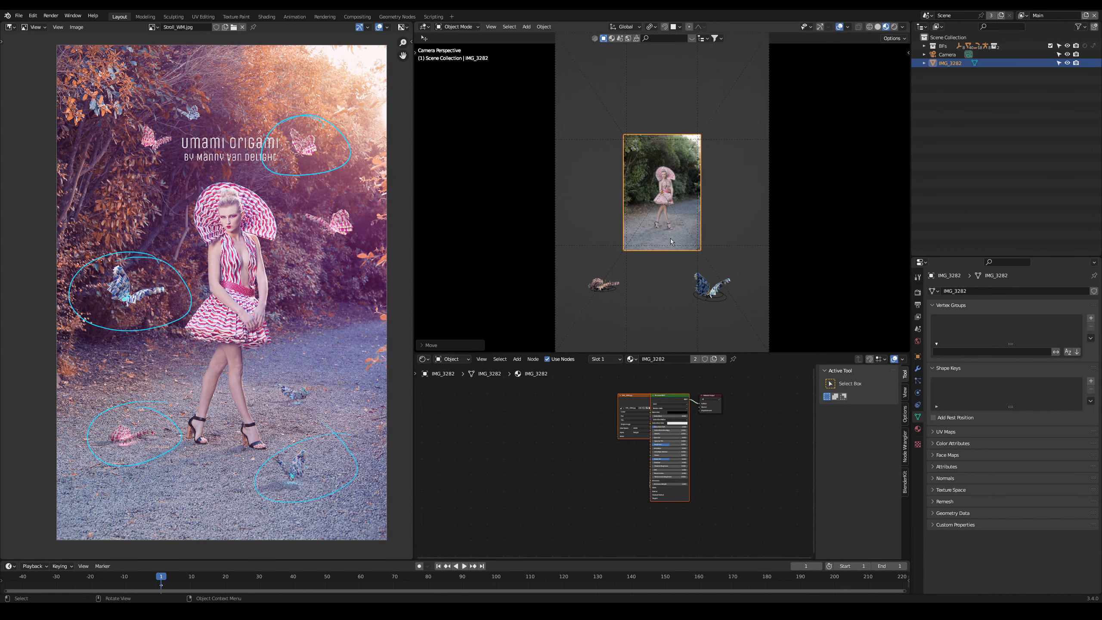
Step: Push the image plane farther back behind the butterflies and scale it by about 3.87 to fill the camera frame
mouse_move(671, 242)
middle_down()
mouse_move(704, 261)
mouse_move(725, 255)
mouse_move(677, 243)
middle_up()
key(g)
key(z)
click(585, 218)
key(KP_0)
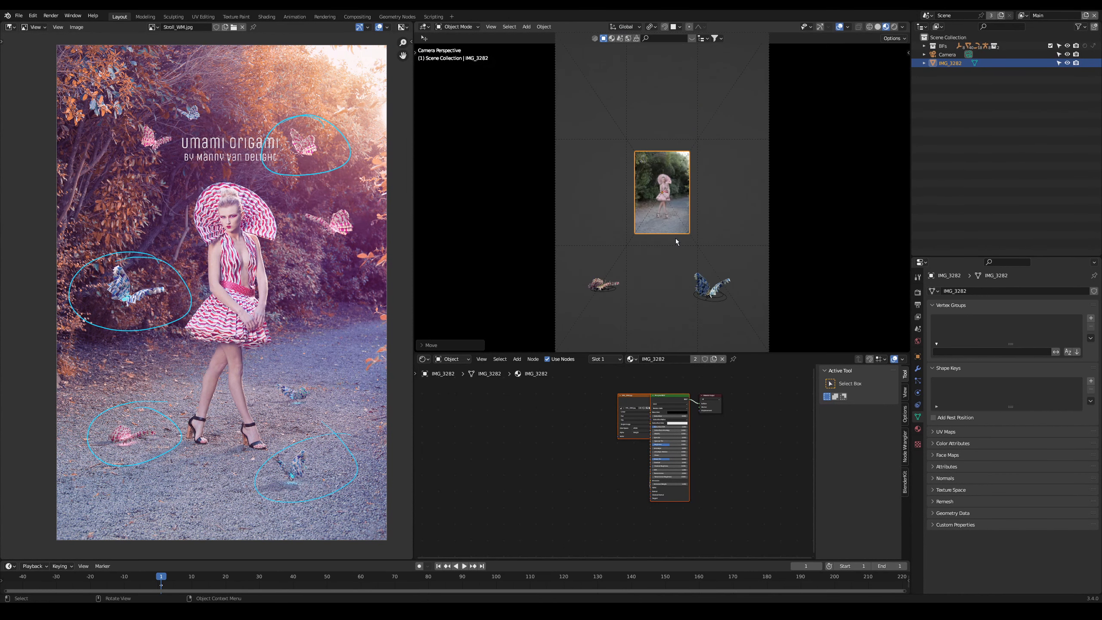
key(s)
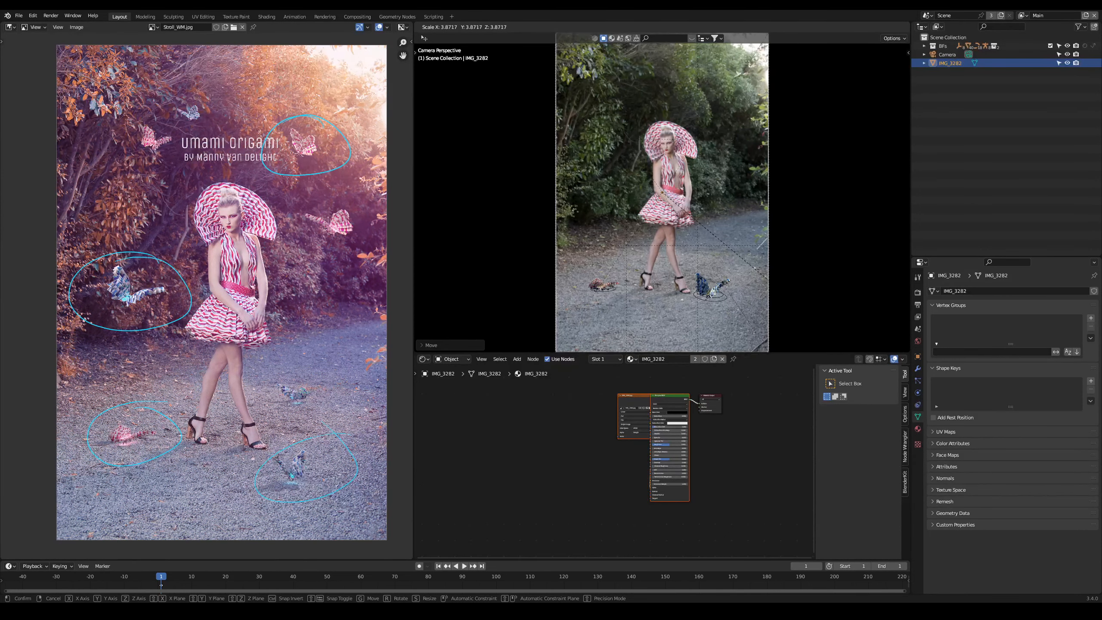
key(Return)
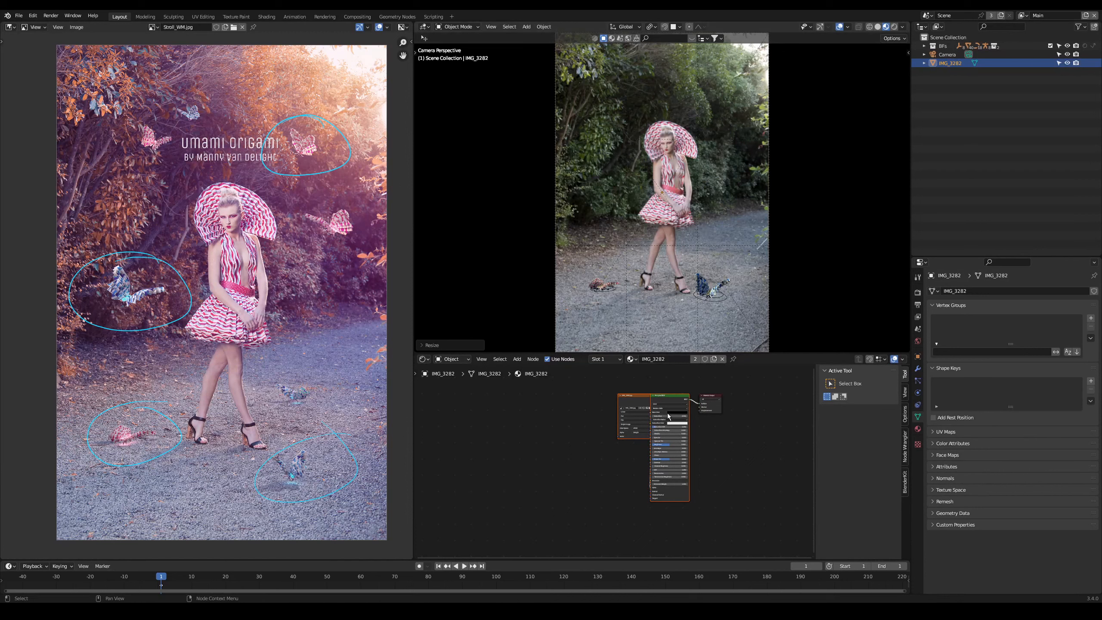
Step: Move the Image Texture node away from the shader node in the plane's material and show the scene's render settings
click(587, 412)
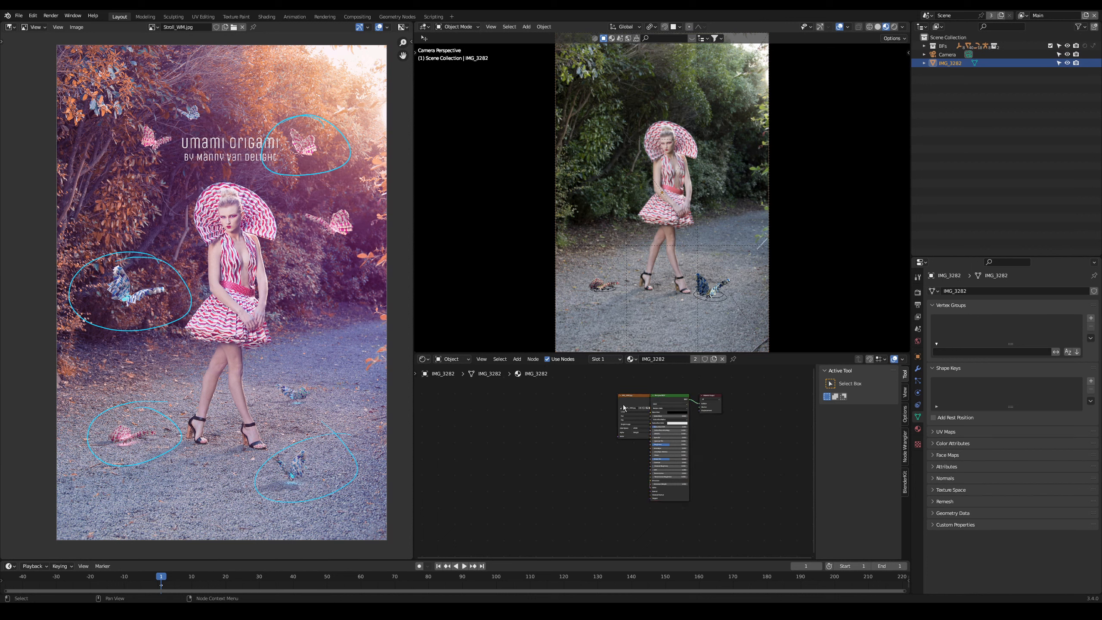
drag(630, 400, 571, 397)
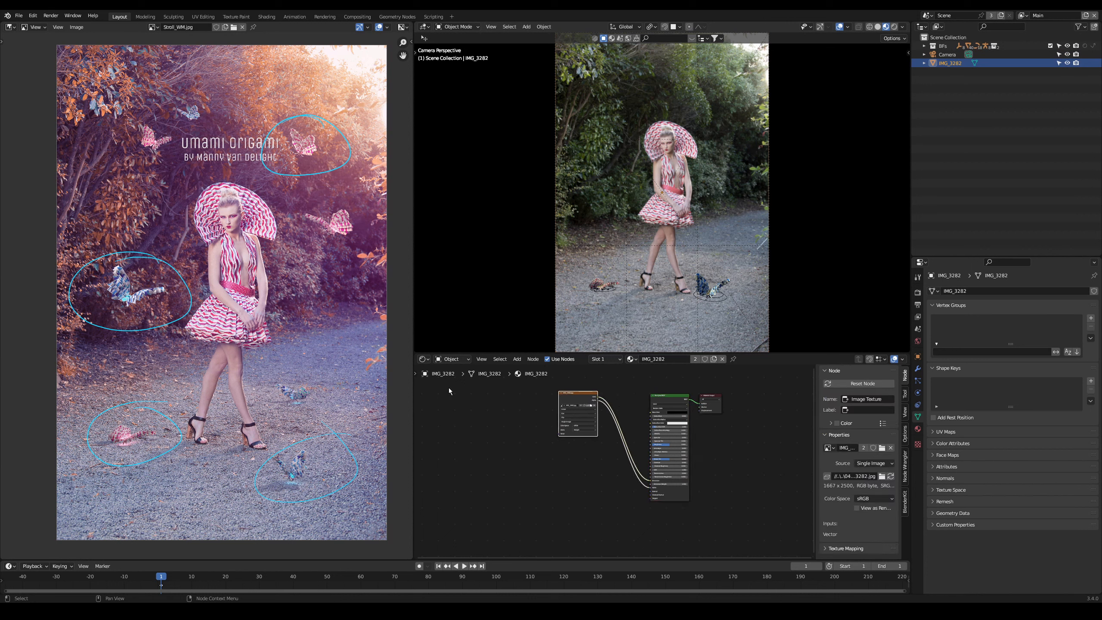
middle_drag(749, 478, 717, 487)
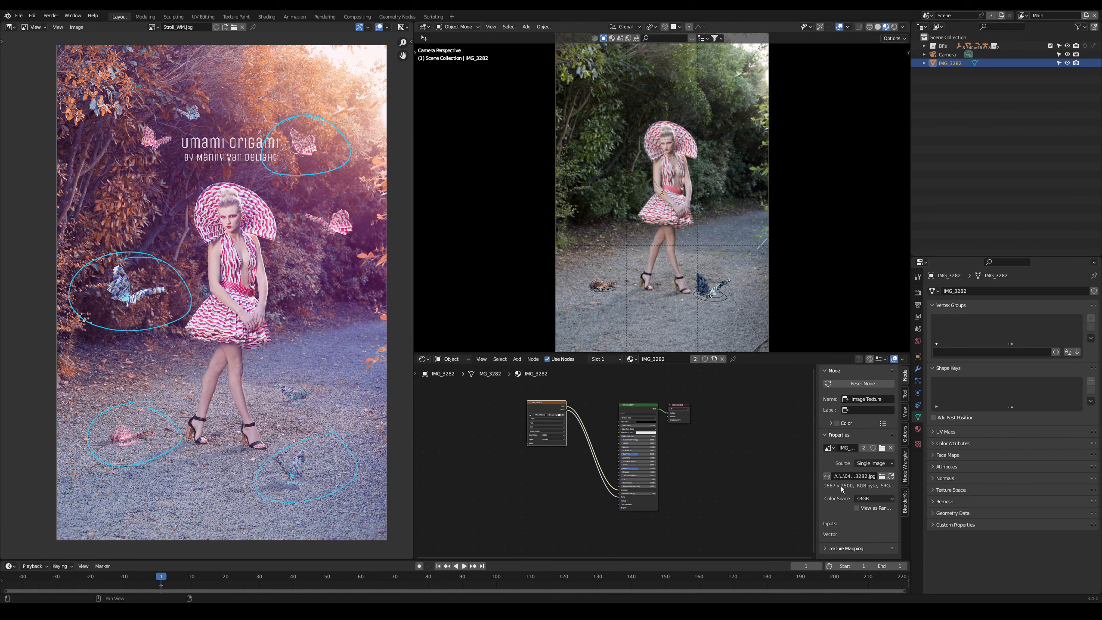
click(917, 305)
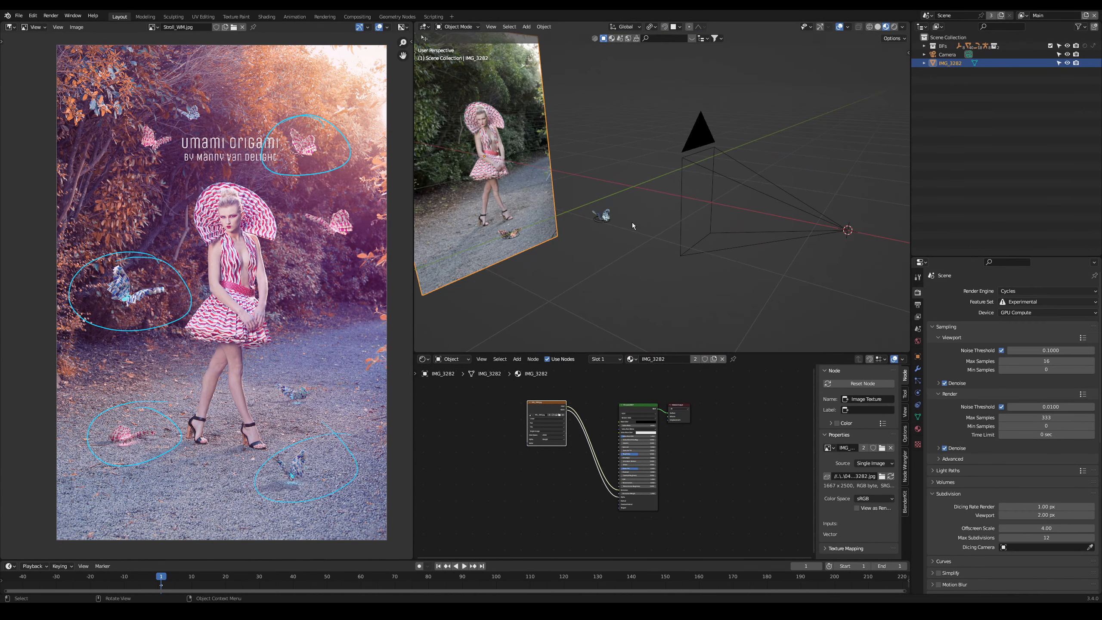
Step: Expand the BFs collection, select the red butterfly's controller and rotate it freely in camera view
click(923, 45)
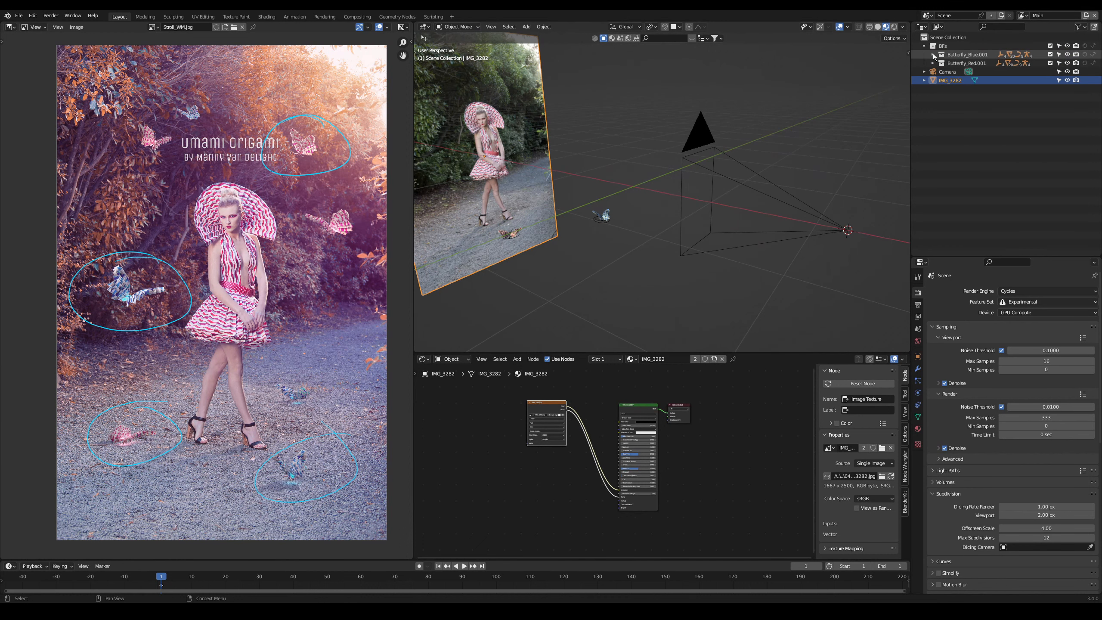
scroll(602, 226, up, 3)
click(552, 253)
key(KP_Decimal)
middle_drag(749, 225, 694, 221)
scroll(586, 209, down, 6)
key(KP_0)
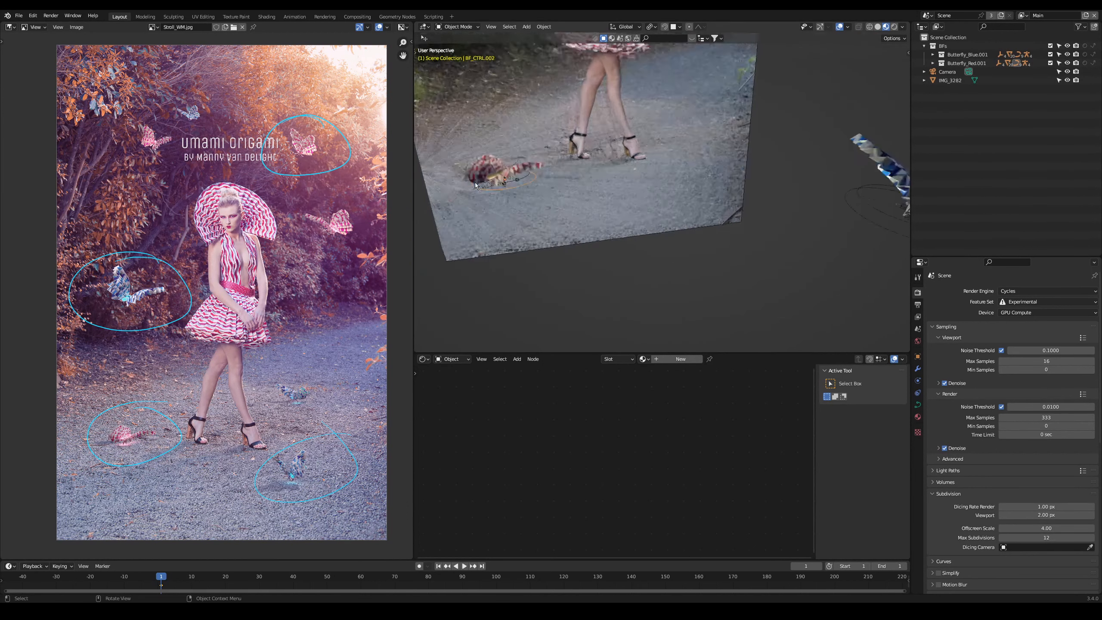
key(r)
key(r)
click(723, 113)
Step: Move the butterfly on the gravel up beside the model's skirt and rotate it freely
click(602, 291)
key(g)
click(598, 197)
key(r)
key(r)
click(604, 196)
Step: Duplicate a butterfly collection and move the copy down to the gravel beside the model's feet
click(962, 64)
right_click(959, 56)
click(954, 41)
key(g)
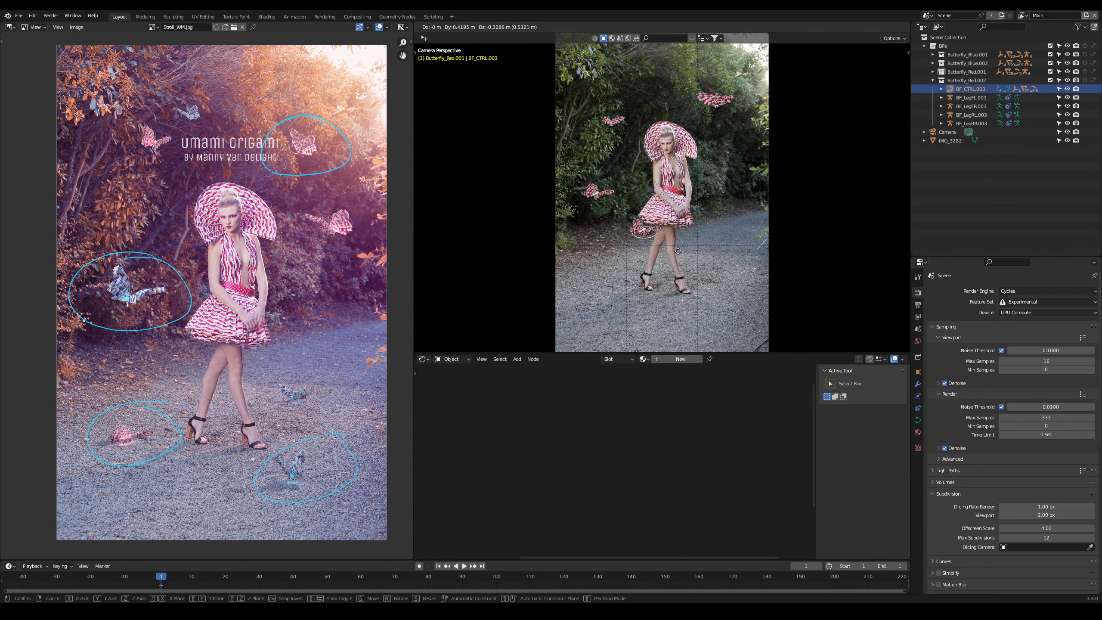
click(722, 299)
Step: Rotate the butterfly copy on the gravel freely and adjust its position beside the model's legs
key(r)
click(721, 309)
key(r)
key(r)
click(721, 308)
key(g)
click(742, 306)
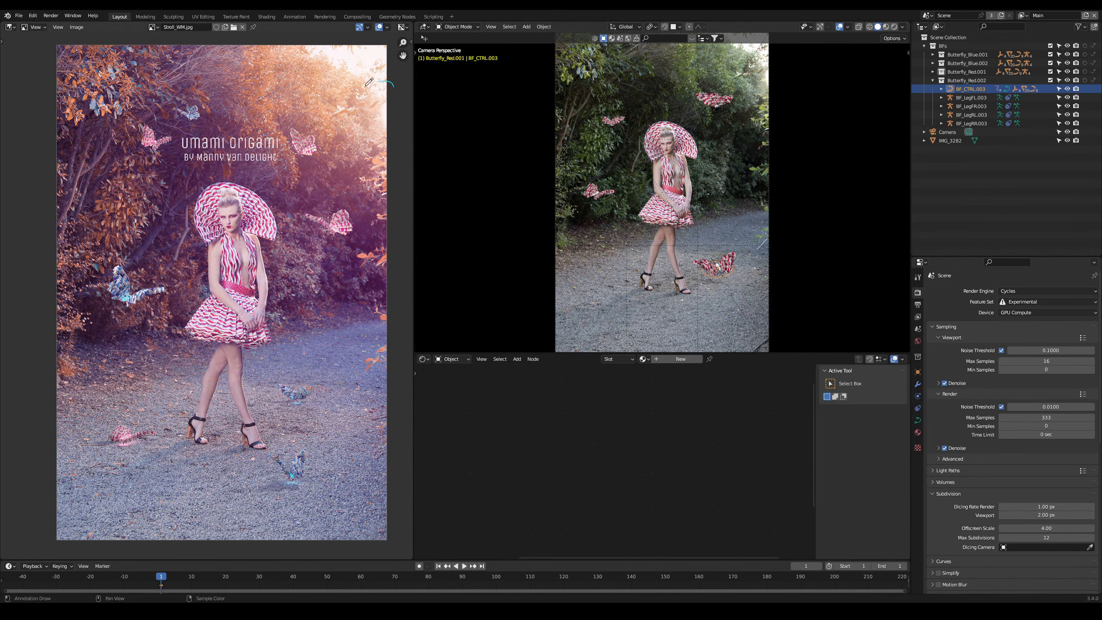
Step: Annotate the reference image with an arrow from the sun to the model and a side-light box with its own arrow
mouse_move(369, 82)
mouse_down()
mouse_move(347, 102)
mouse_move(394, 89)
mouse_move(276, 168)
mouse_up()
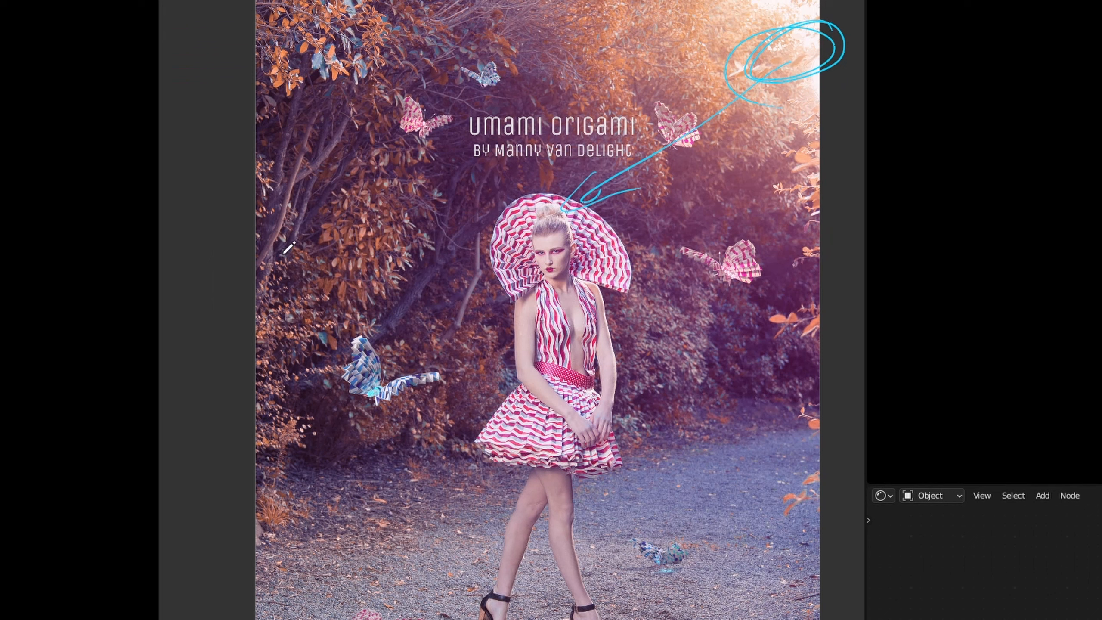
drag(54, 209, 92, 206)
mouse_move(313, 235)
mouse_down()
mouse_move(334, 415)
mouse_move(241, 441)
mouse_up()
drag(281, 285, 436, 293)
drag(281, 325, 429, 318)
mouse_move(424, 268)
mouse_down()
mouse_move(510, 306)
mouse_move(479, 293)
mouse_up()
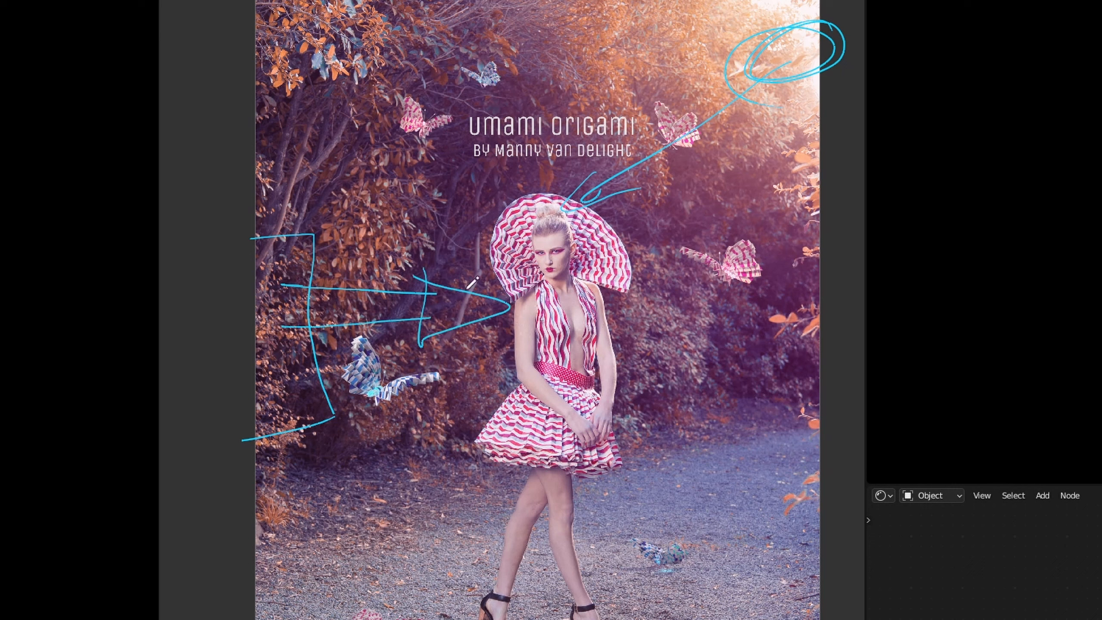
Step: Erase the side-light box and arrow from the reference image and sketch further annotation marks around the model
drag(540, 230, 518, 248)
mouse_move(454, 188)
mouse_down()
mouse_move(438, 247)
mouse_move(459, 202)
mouse_move(388, 331)
mouse_up()
mouse_move(471, 299)
ctrl+mouse_down()
mouse_move(559, 244)
mouse_move(290, 361)
mouse_move(273, 419)
mouse_move(427, 283)
ctrl+mouse_up()
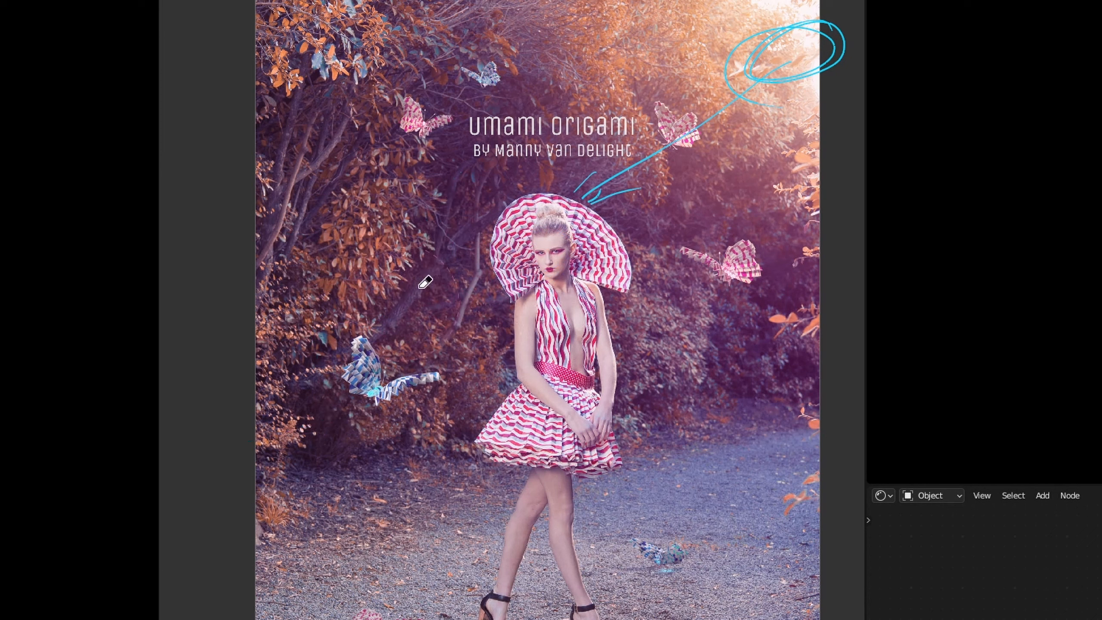
mouse_move(539, 248)
mouse_down()
mouse_move(559, 216)
mouse_move(582, 281)
mouse_move(506, 246)
mouse_move(528, 223)
mouse_up()
mouse_move(313, 393)
mouse_down()
mouse_move(299, 460)
mouse_move(276, 466)
mouse_up()
drag(311, 106, 323, 104)
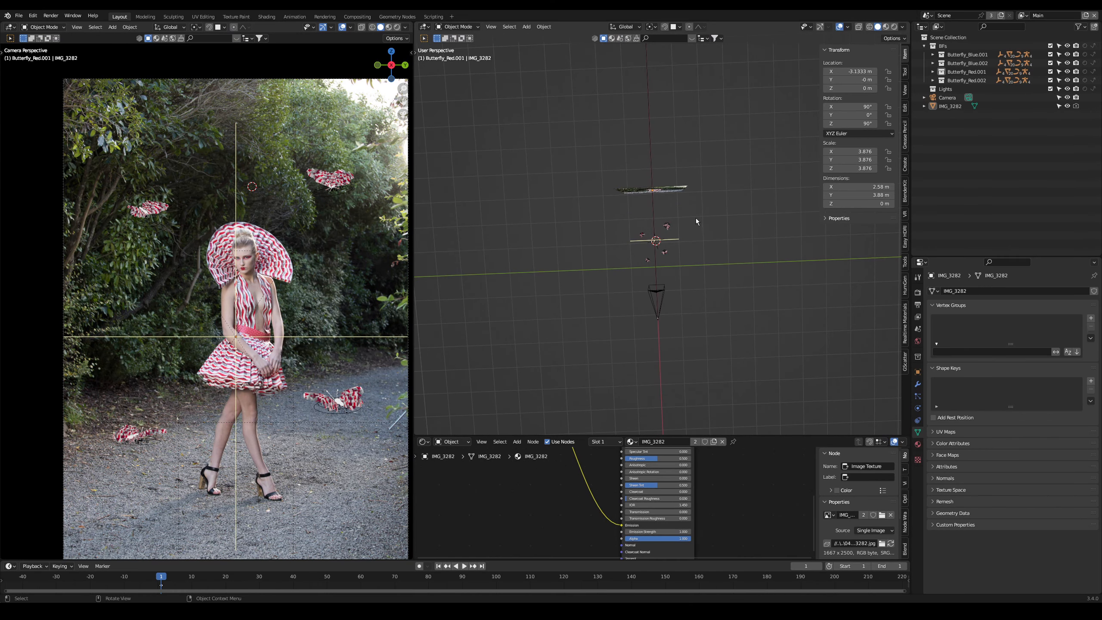
Step: Add an area light and place it beside the image plane near the sun, at about X -2.60, Y 1.15, Z 1.28 m
key(shift+a)
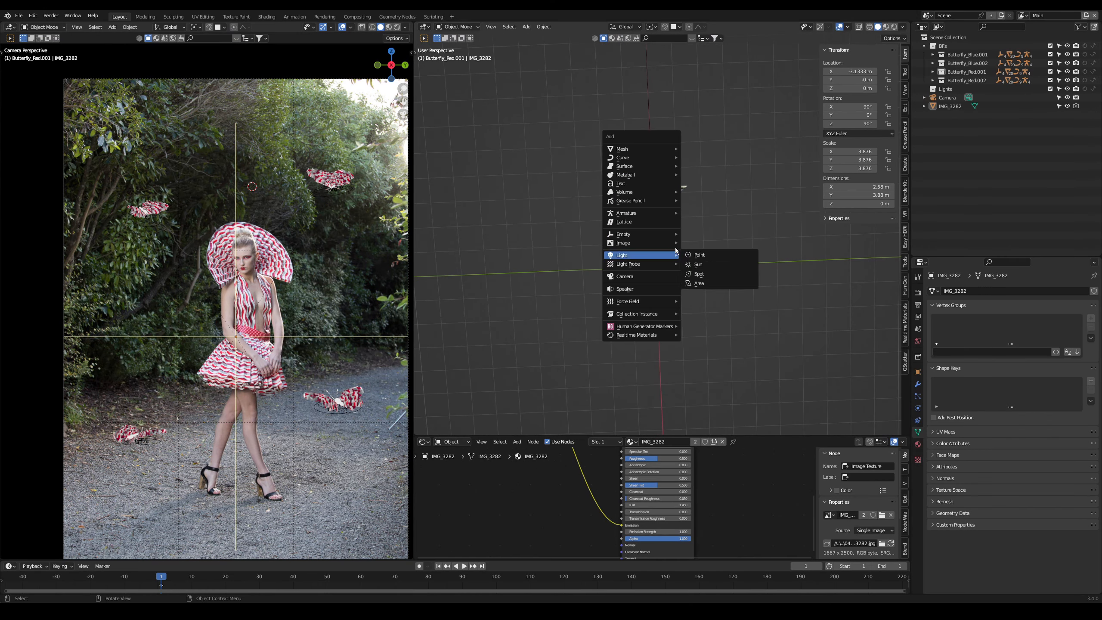
mouse_move(648, 156)
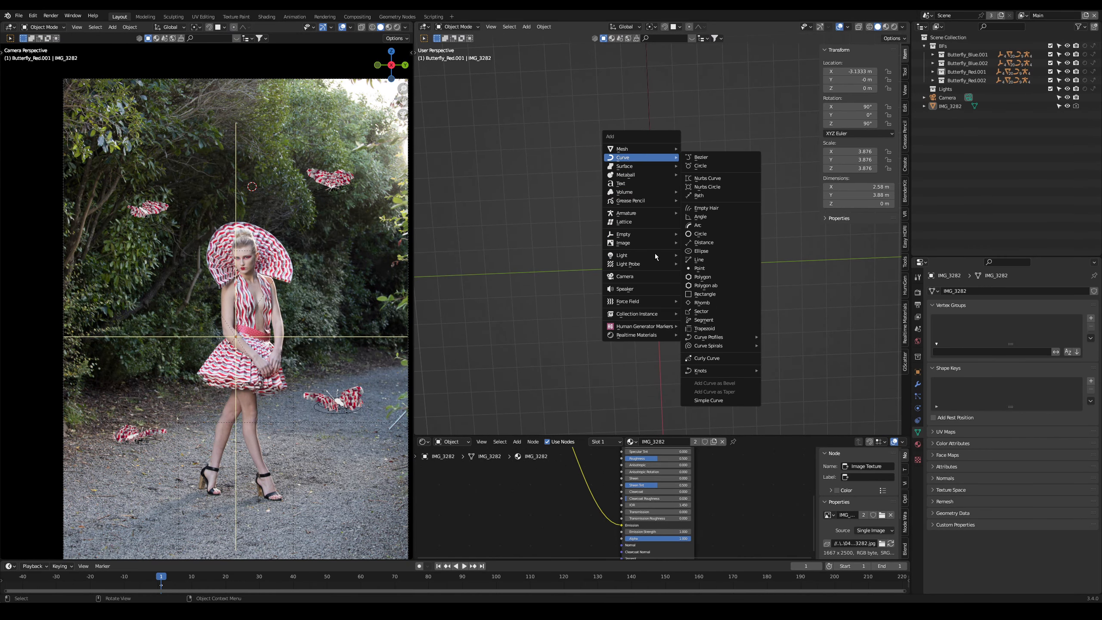
mouse_move(656, 256)
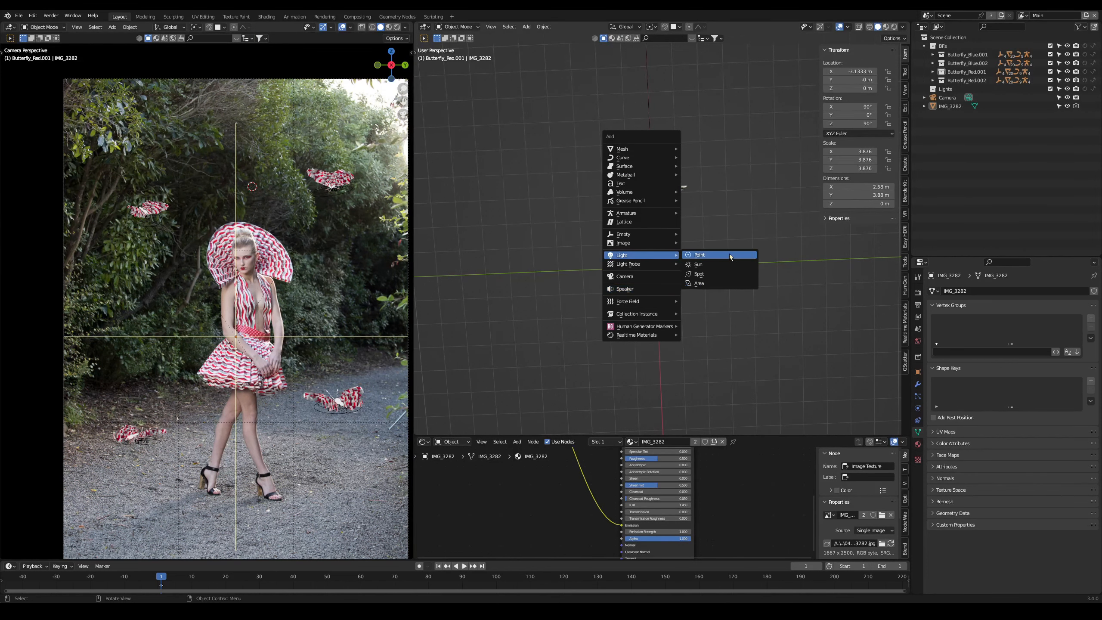
click(704, 285)
middle_drag(680, 251, 702, 249)
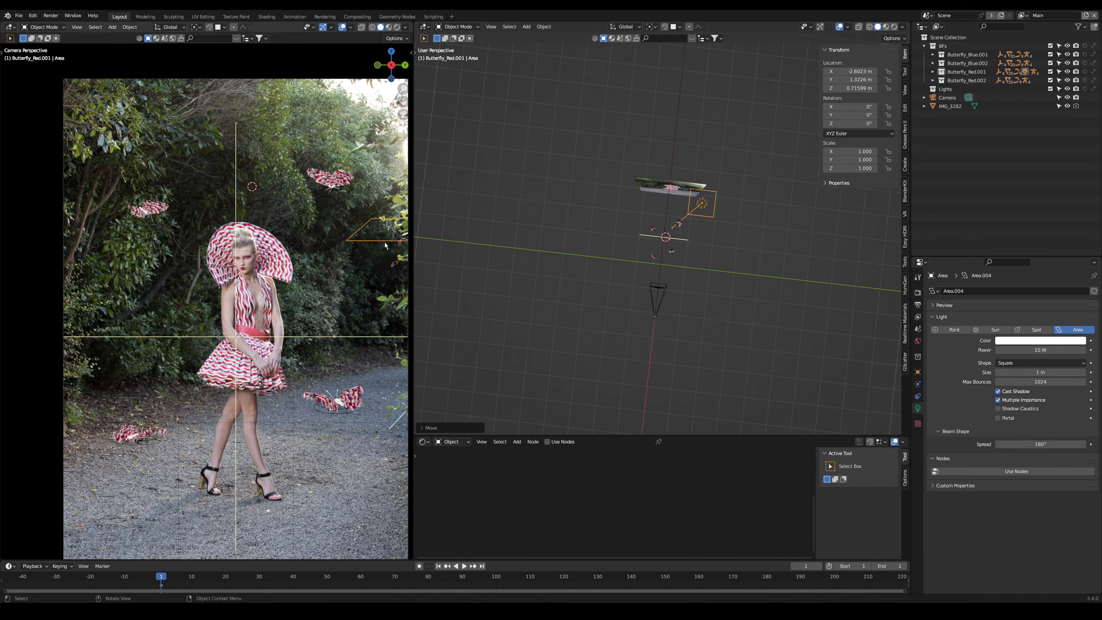
key(g)
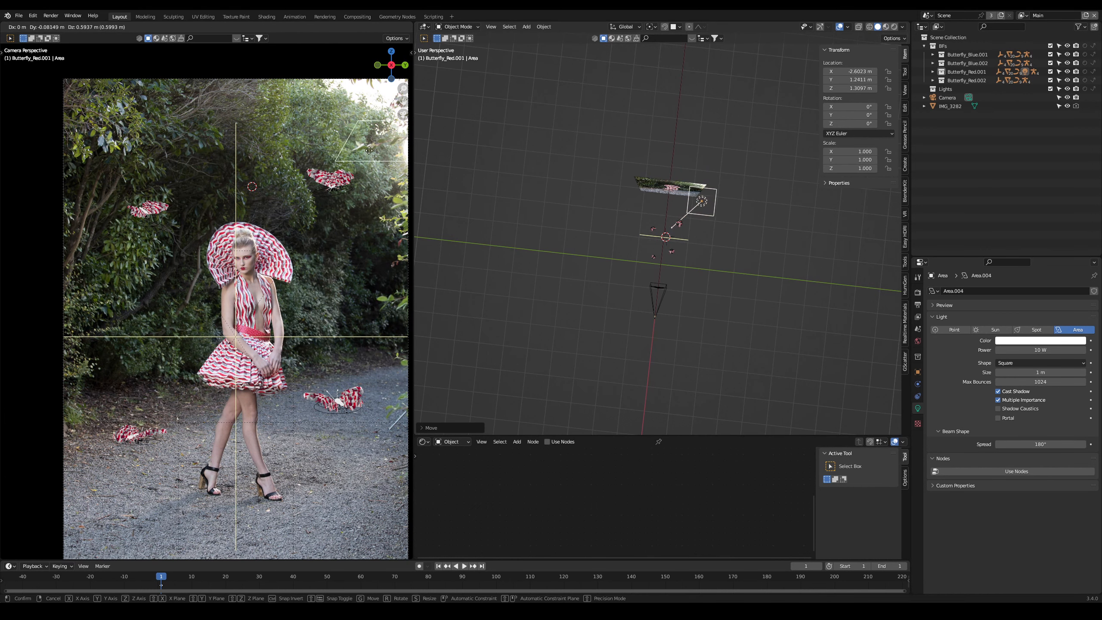
click(352, 158)
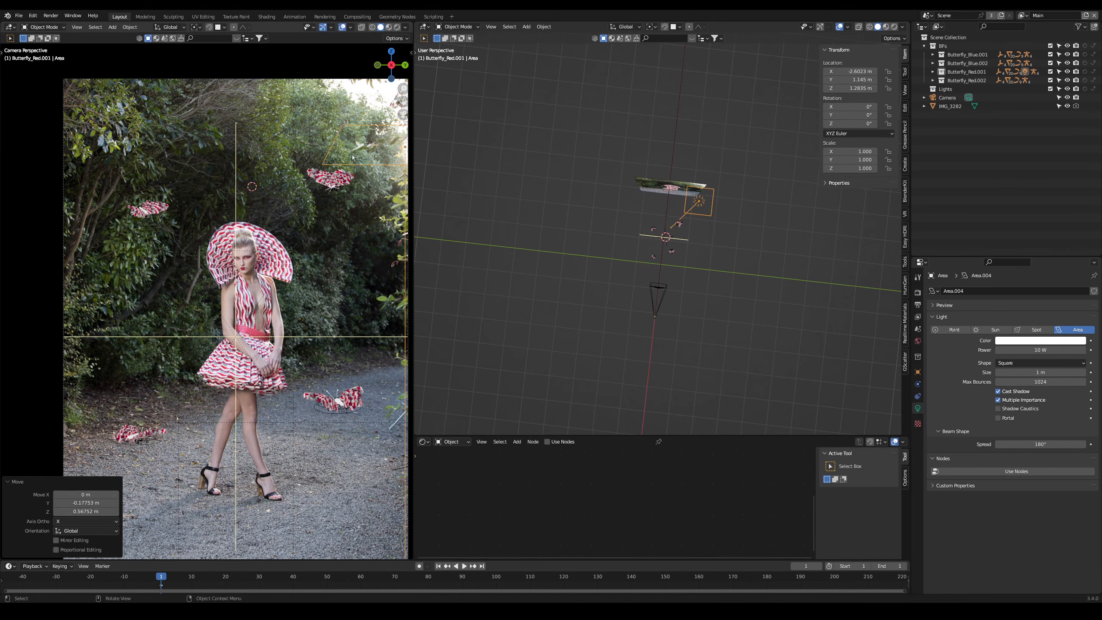
Step: Circle the bright sun area at the photo's edge with annotation strokes, and undo the marks
key(q)
click(378, 138)
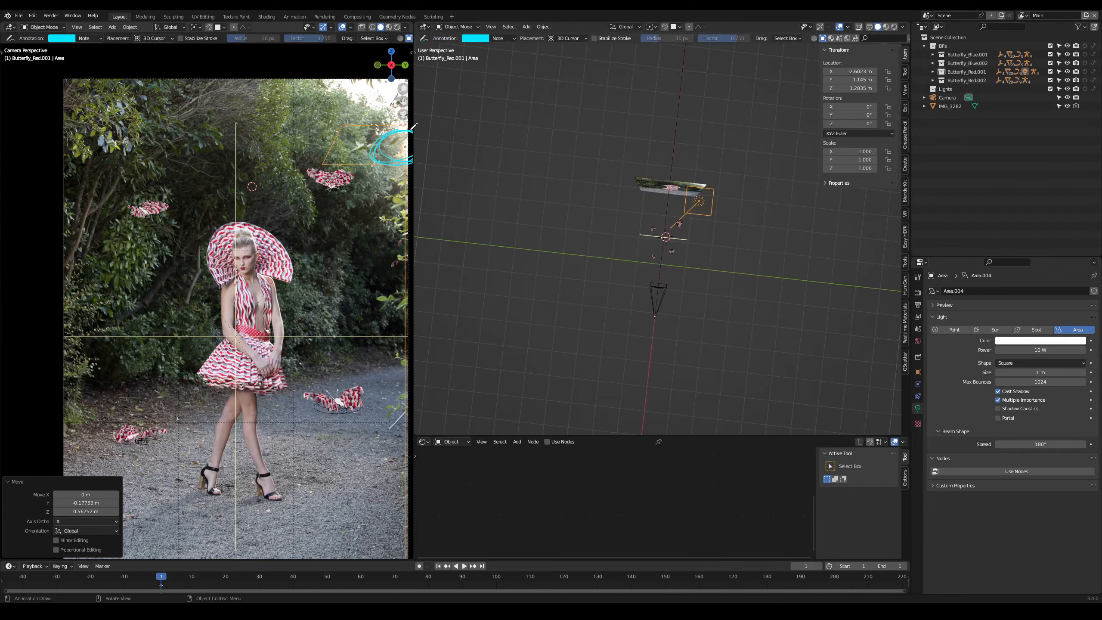
key(ctrl+z)
key(w)
Step: Rotate the area light freely to aim it at the butterflies, to about X 3.93°, Y -69.9°, Z -22.5°
key(r)
key(r)
click(453, 202)
key(r)
key(r)
click(449, 204)
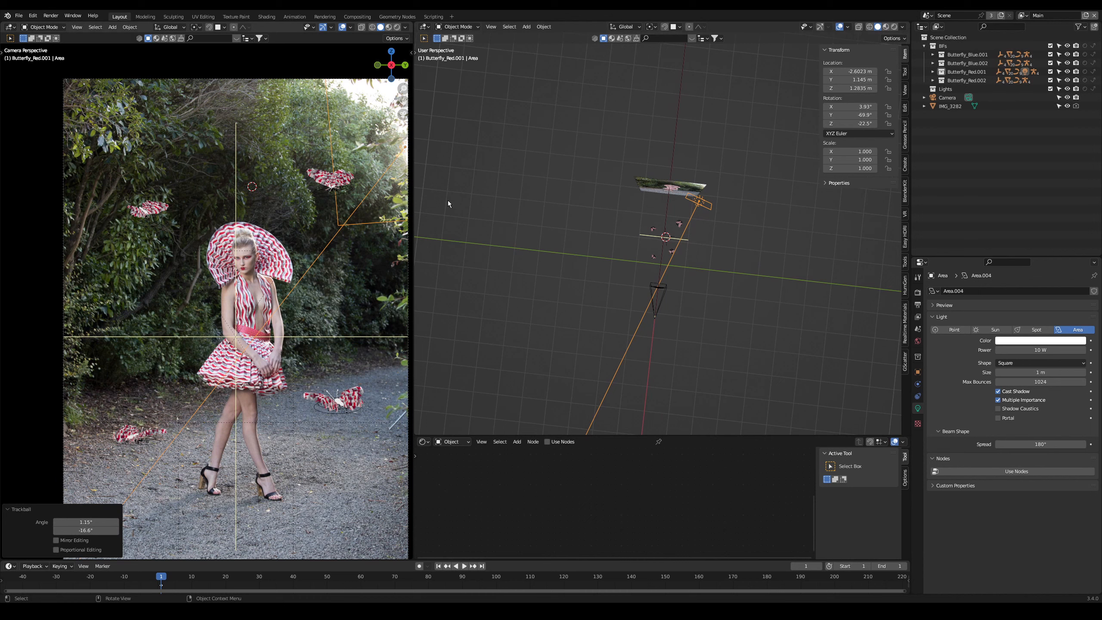
Step: Scale the area light down to about 0.170 and set its power to 84 W
key(s)
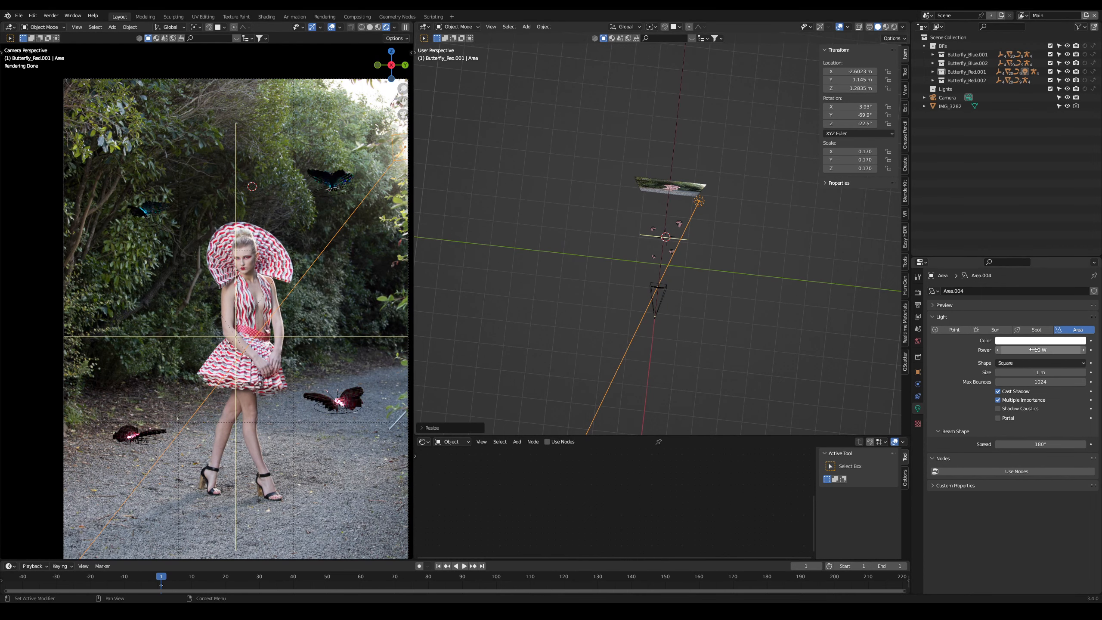
click(1025, 350)
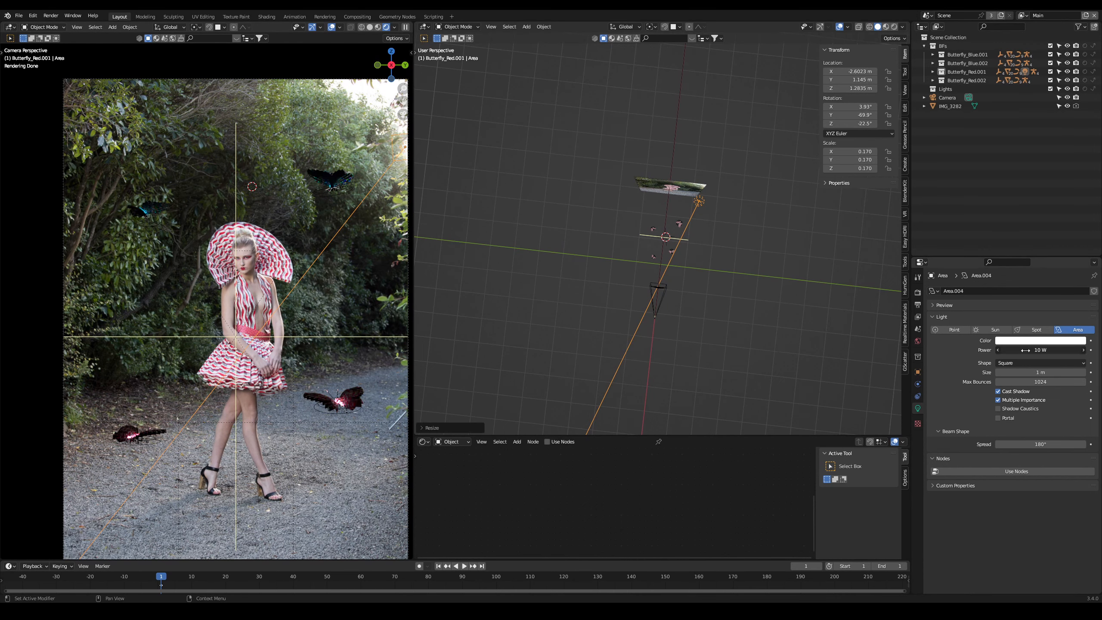
mouse_move(1034, 350)
mouse_down()
mouse_move(1086, 348)
mouse_move(1040, 350)
mouse_up()
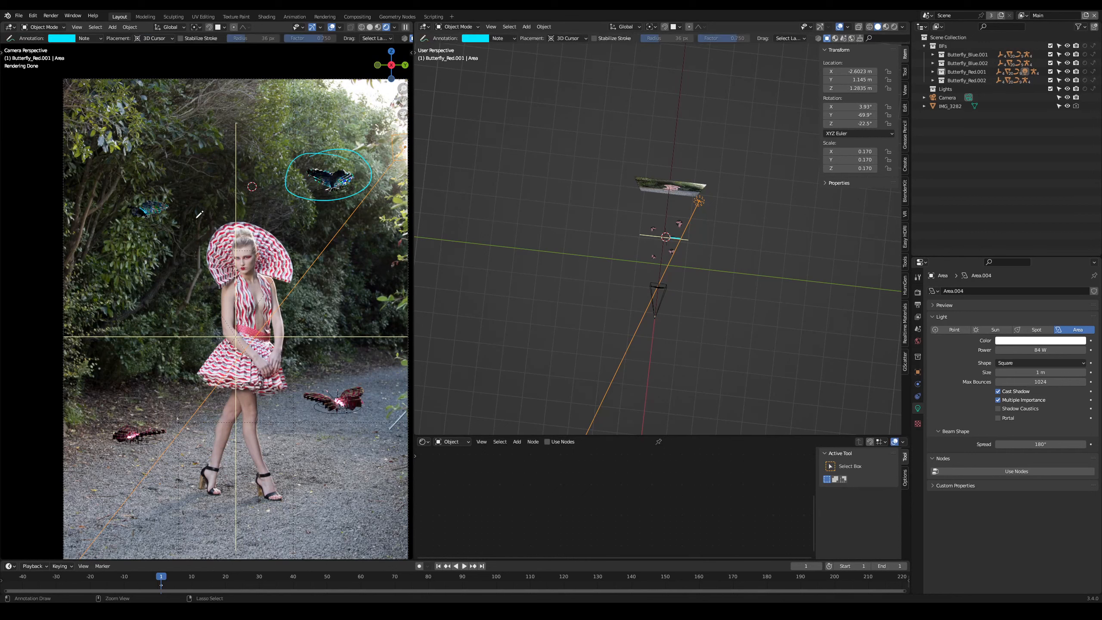
Step: Undo the circle annotation around the blue butterfly near the sun and rotate its control circle freely to about X -13.7°, Y 0.09°, Z 208°
key(ctrl+z)
key(w)
click(340, 197)
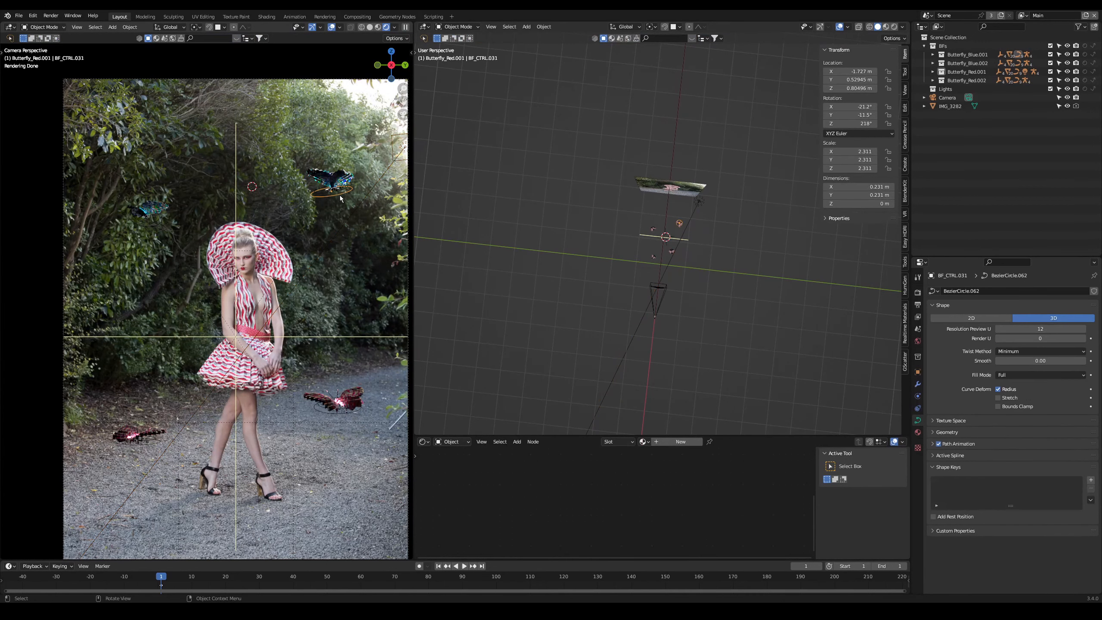
scroll(305, 215, up, 6)
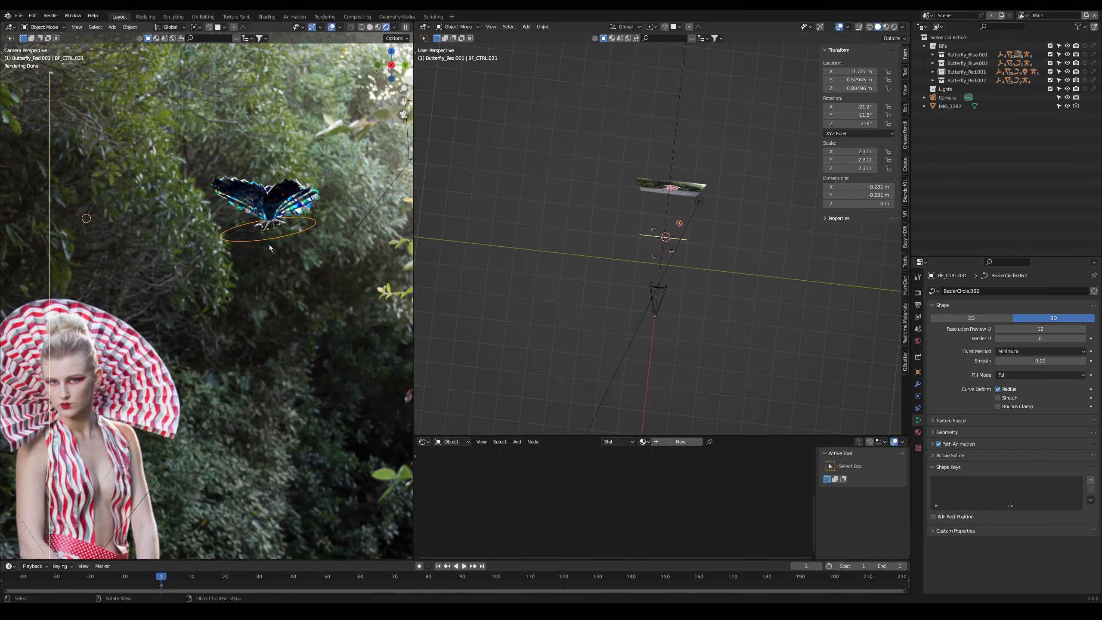
key(r)
key(r)
click(329, 214)
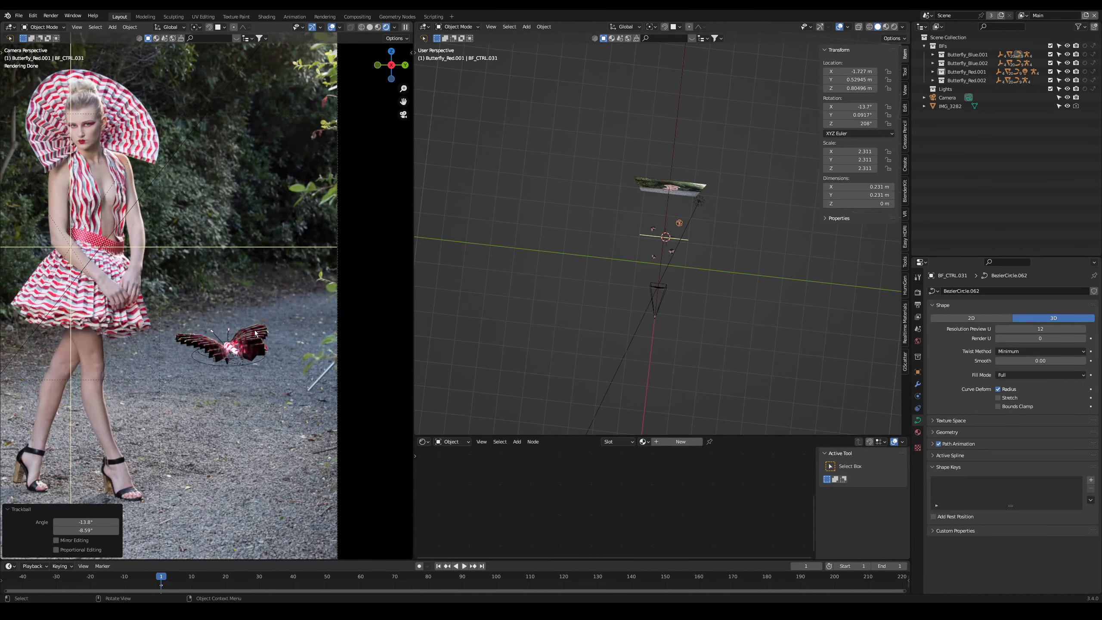
Step: Shift the wing animation keyframes of the red butterfly beside the model's legs later by 5 frames
click(255, 333)
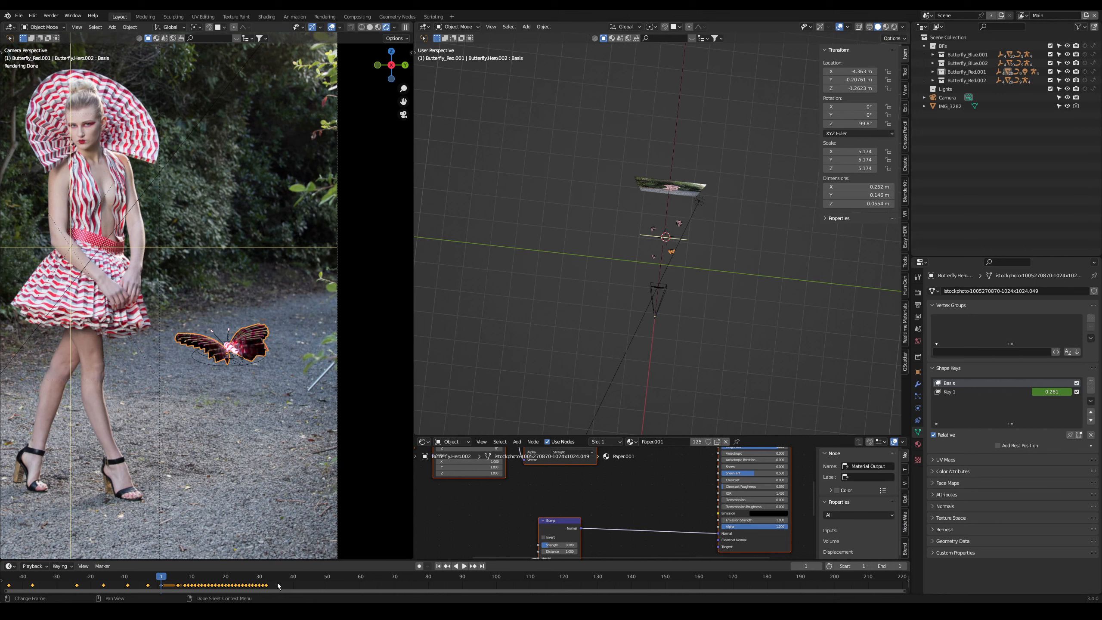
key(g)
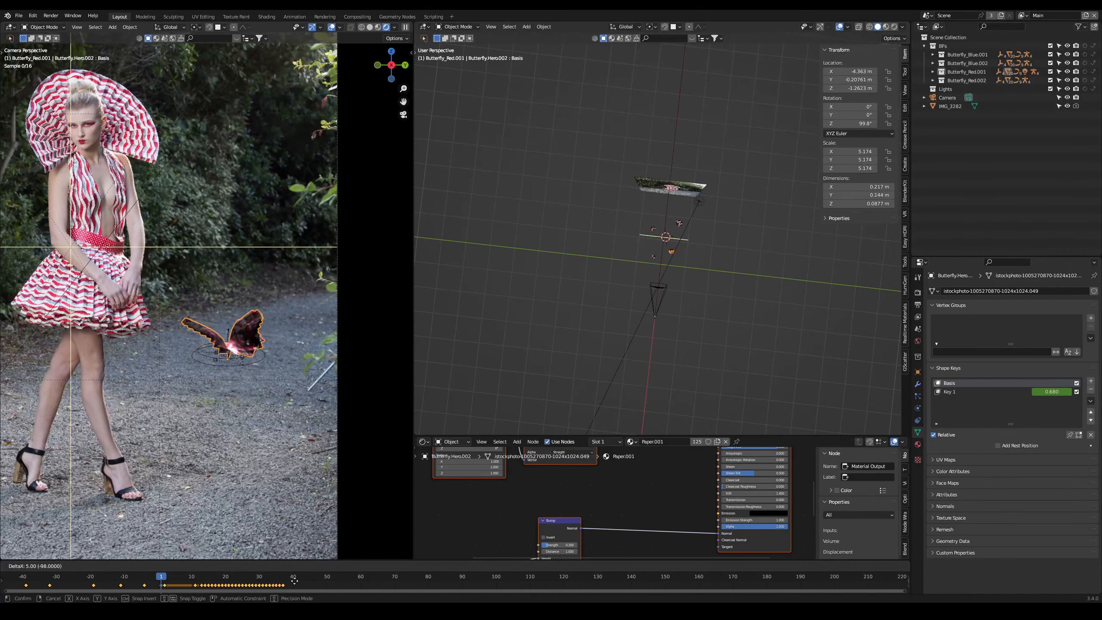
click(294, 581)
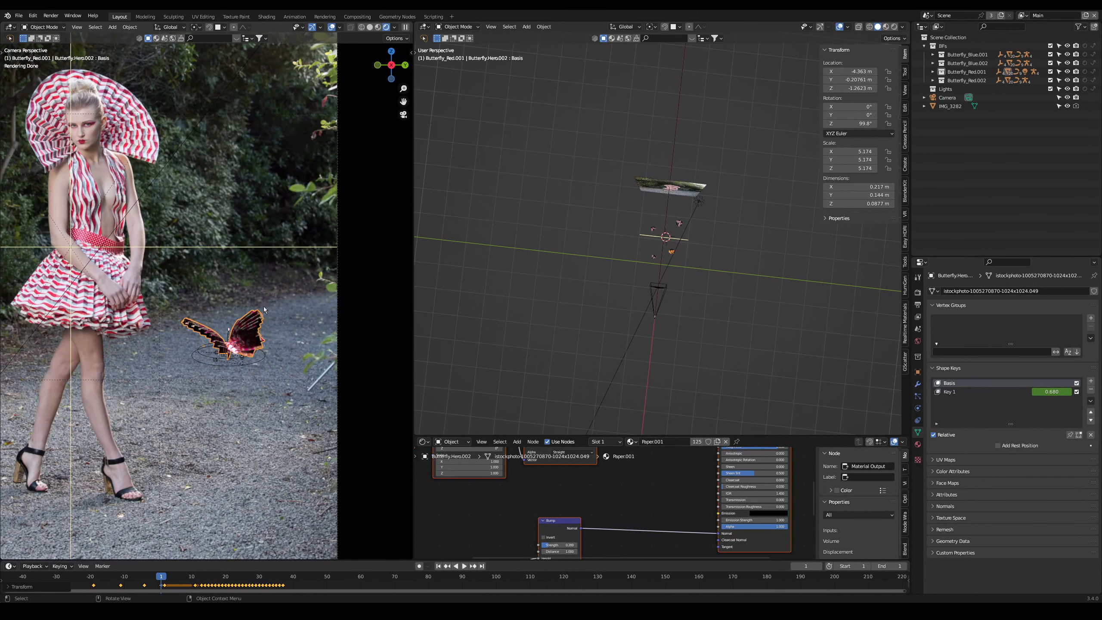
Step: Select the control circle of the red butterfly beside the model's legs and rotate it freely
click(202, 365)
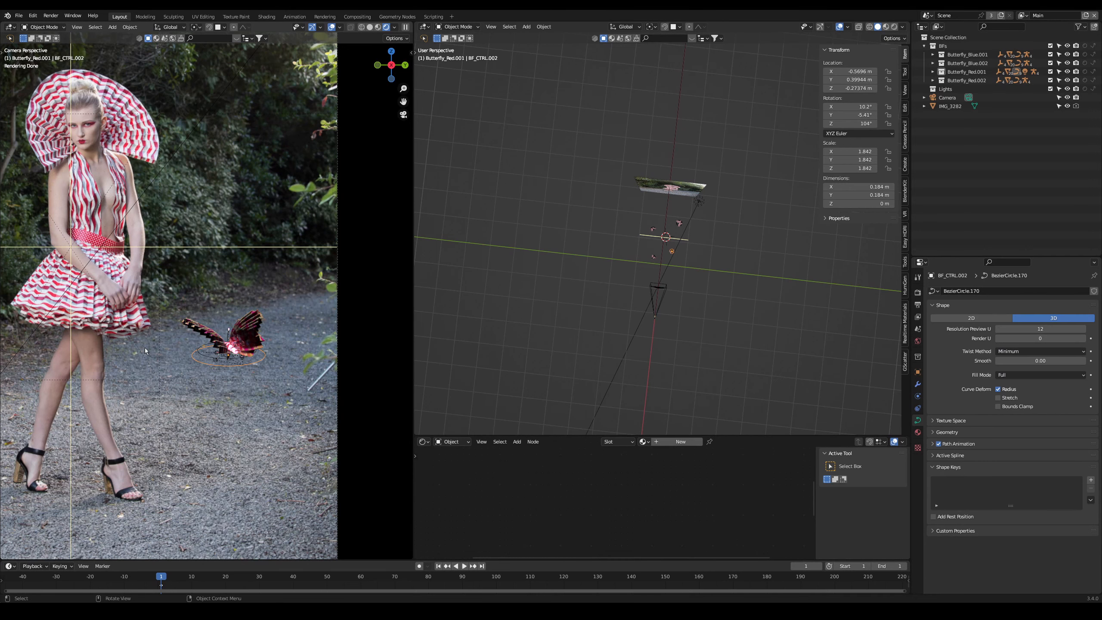
key(r)
key(r)
click(229, 360)
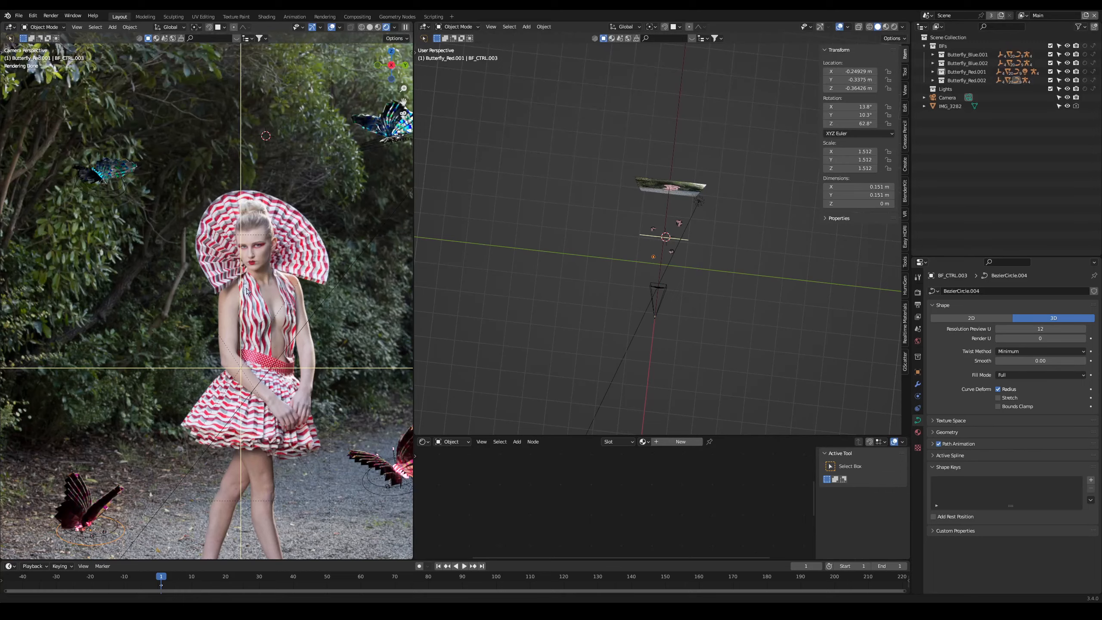
Step: Circle the dark blue butterfly in the shaded trees with an annotation, and undo the mark
scroll(246, 291, down, 4)
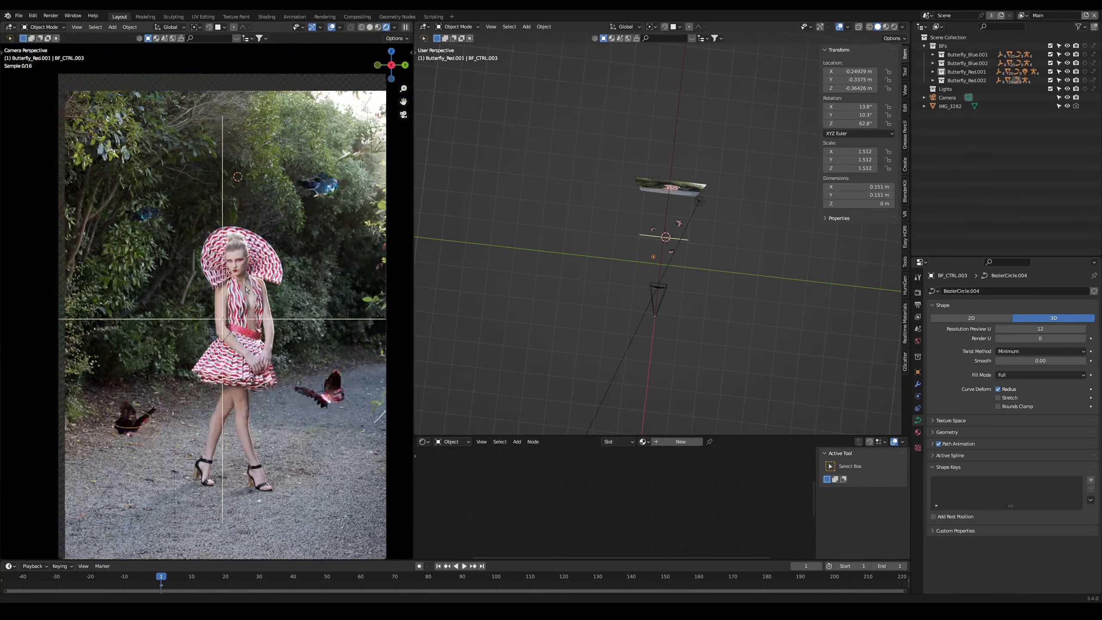
shift+middle_drag(246, 288, 221, 253)
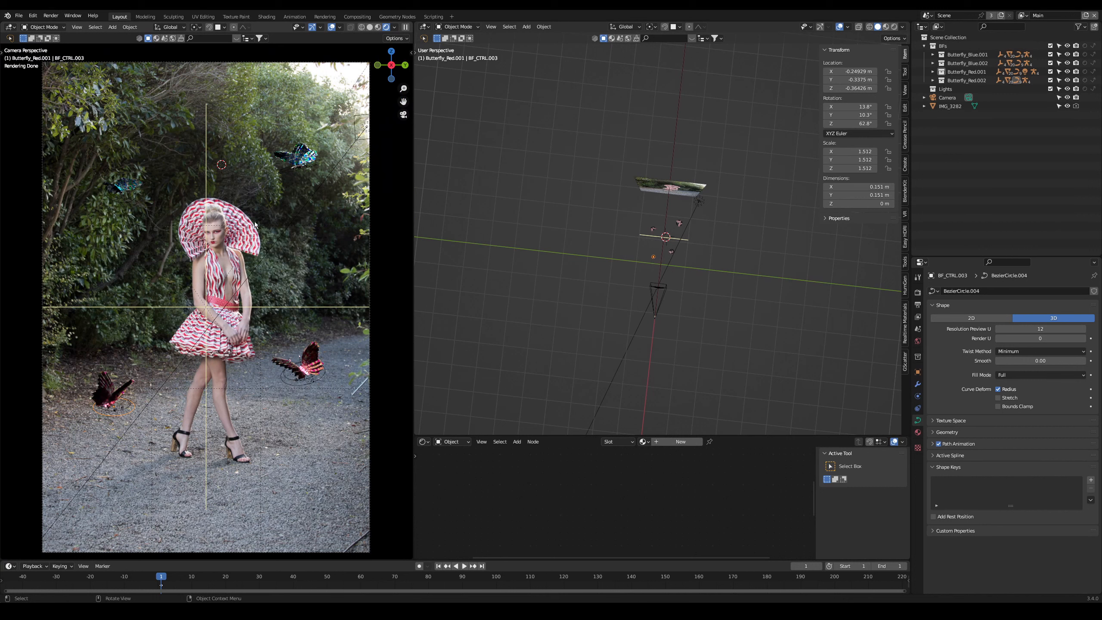
key(q)
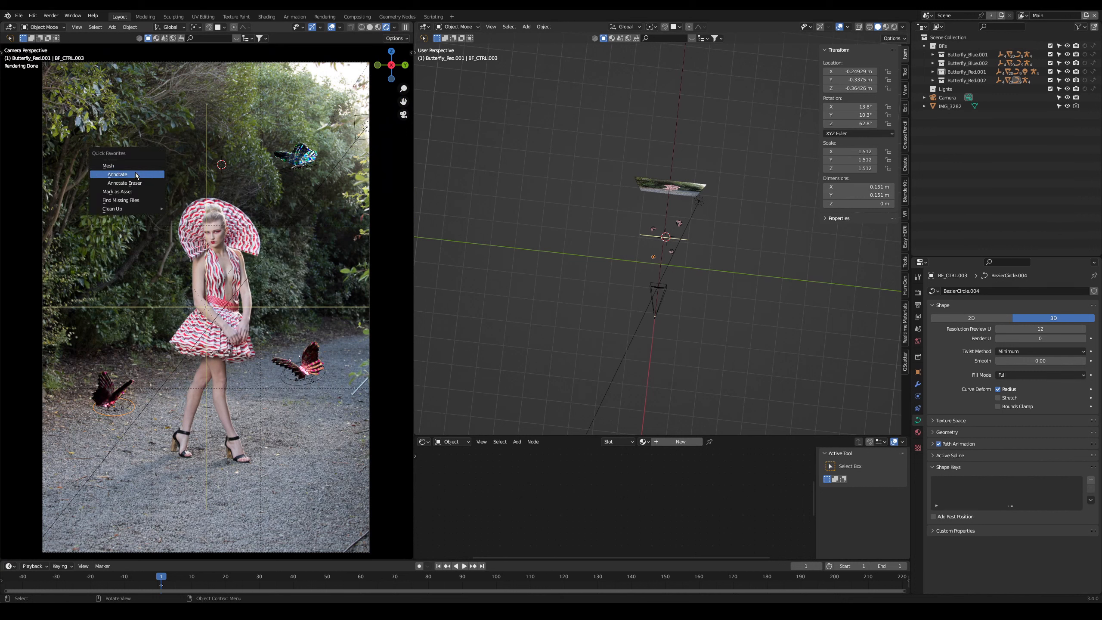
click(136, 174)
drag(153, 149, 71, 172)
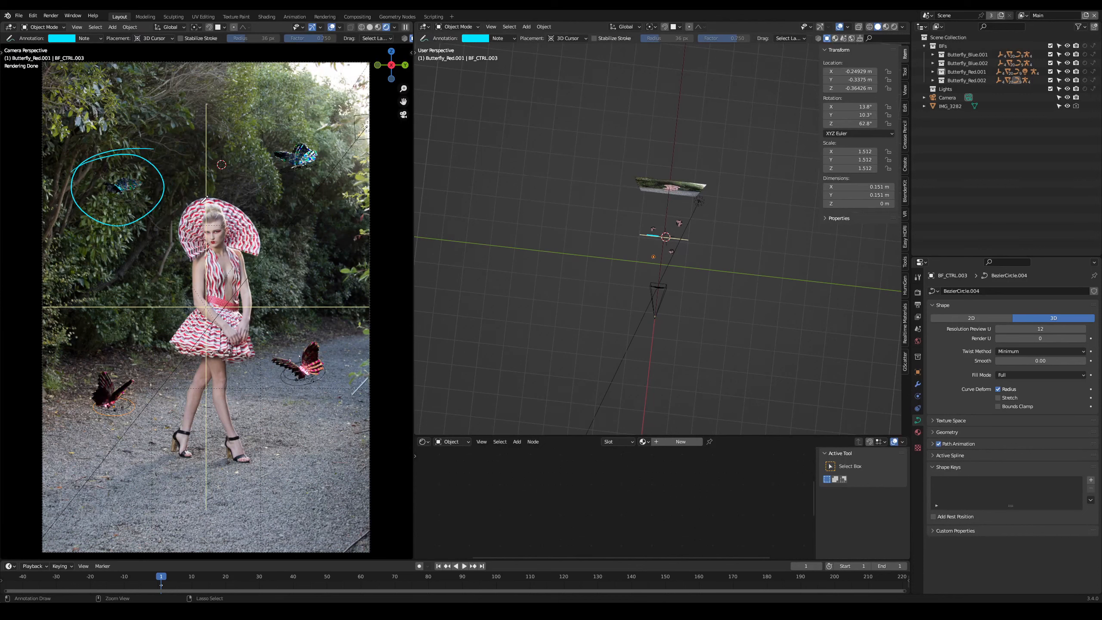
key(ctrl+z)
key(w)
Step: Move the area light into the Lights collection and rename it LightBack
click(357, 142)
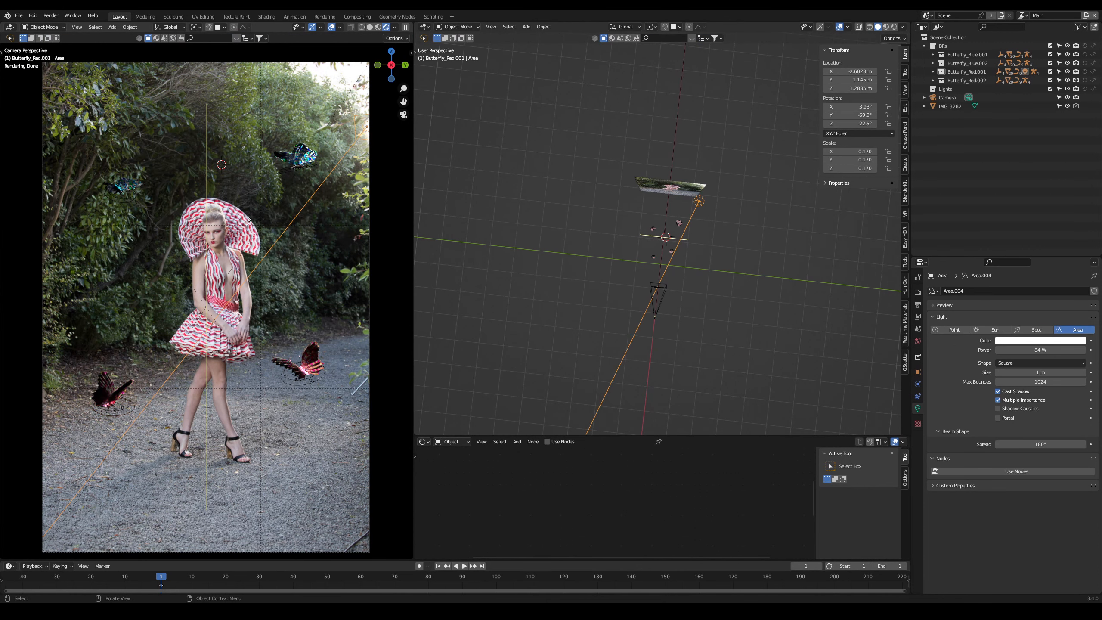
key(m)
click(219, 241)
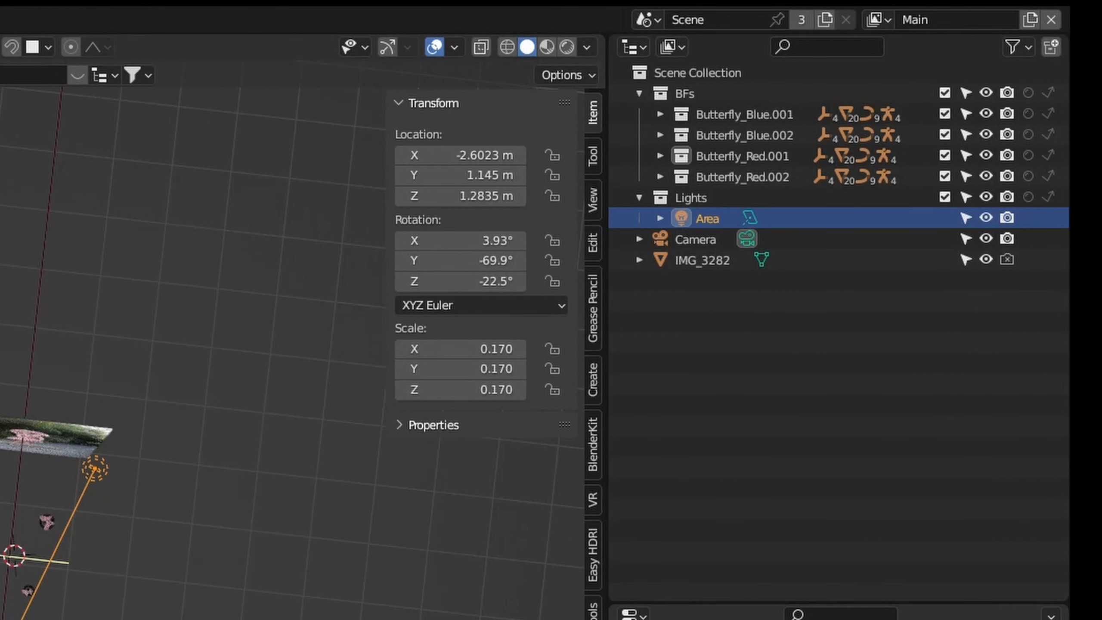
double_click(716, 217)
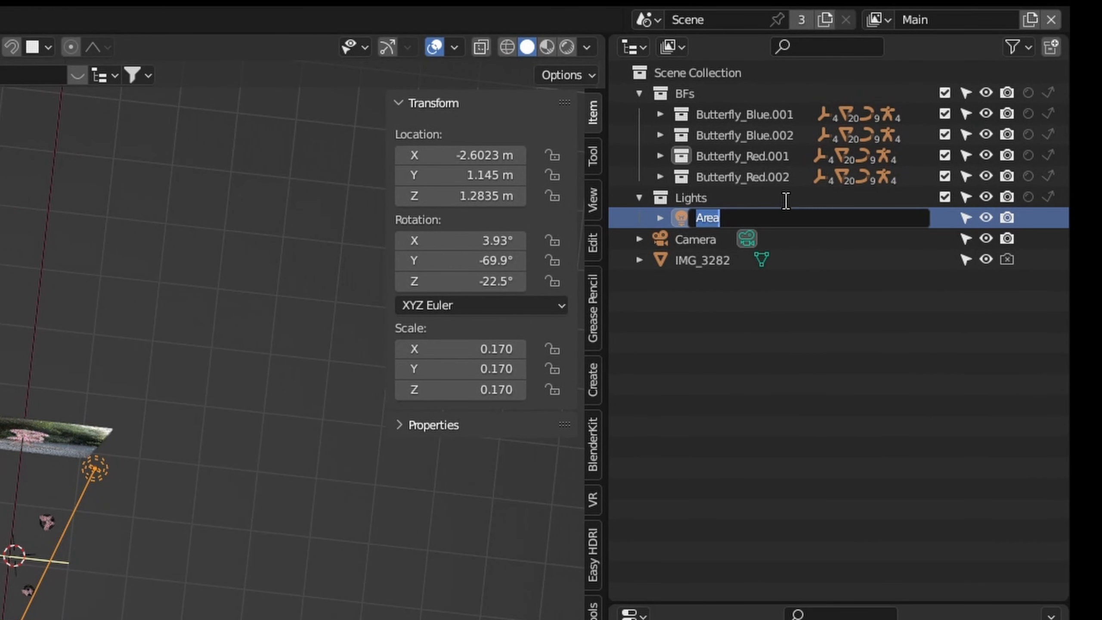
text(LightBack)
key(Return)
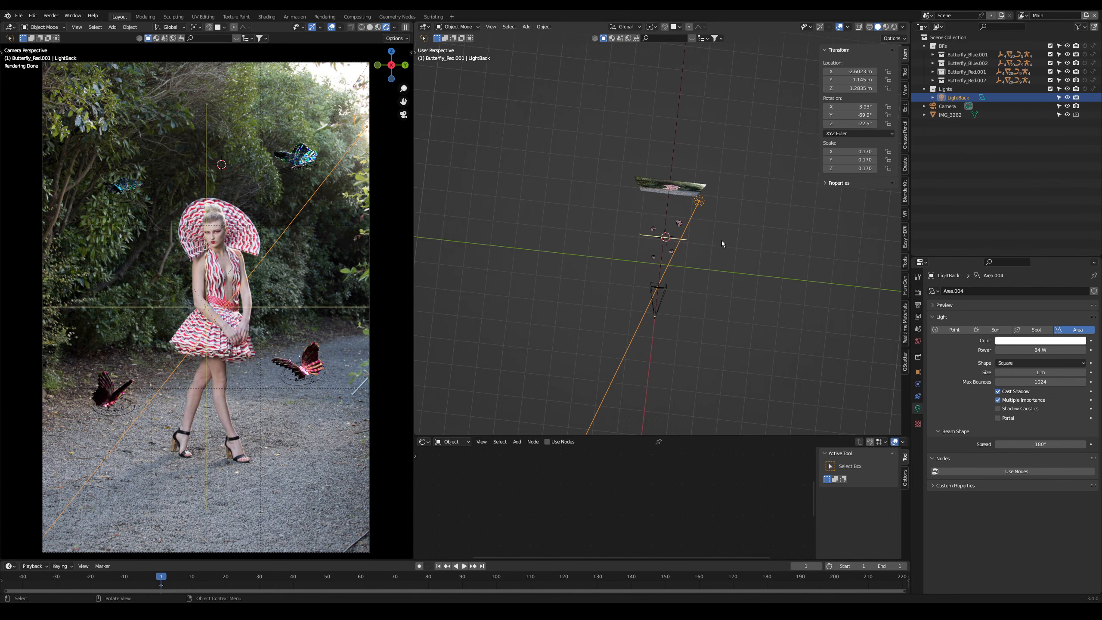
Step: Duplicate LightBack to the camera side of the butterflies and rotate the copy to face the image plane, at about Z 159°
middle_drag(710, 222, 704, 236)
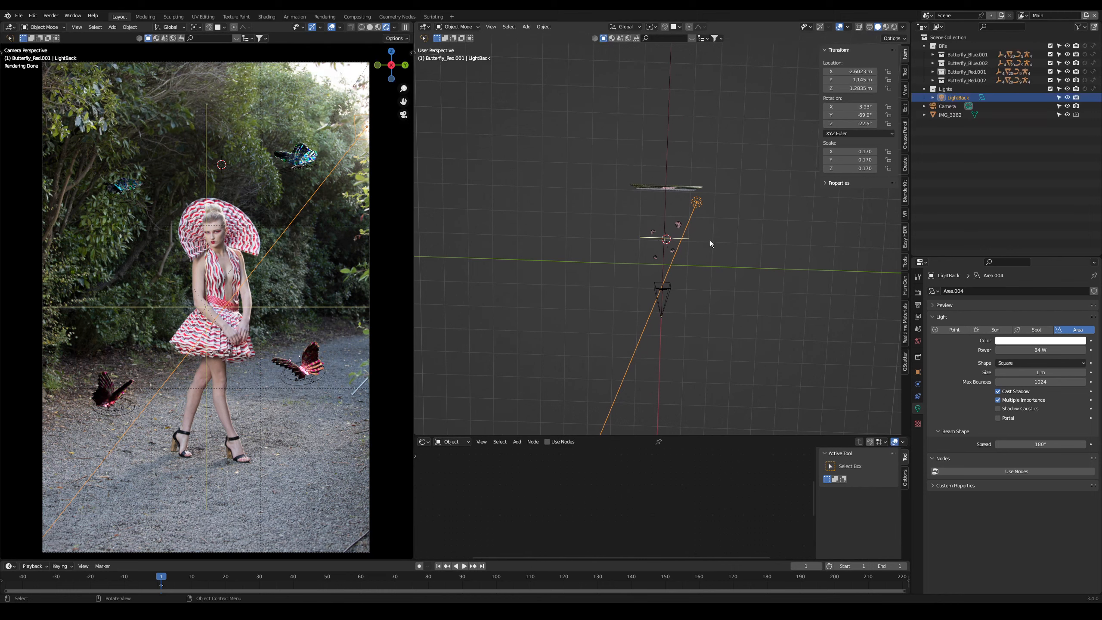
key(shift+d)
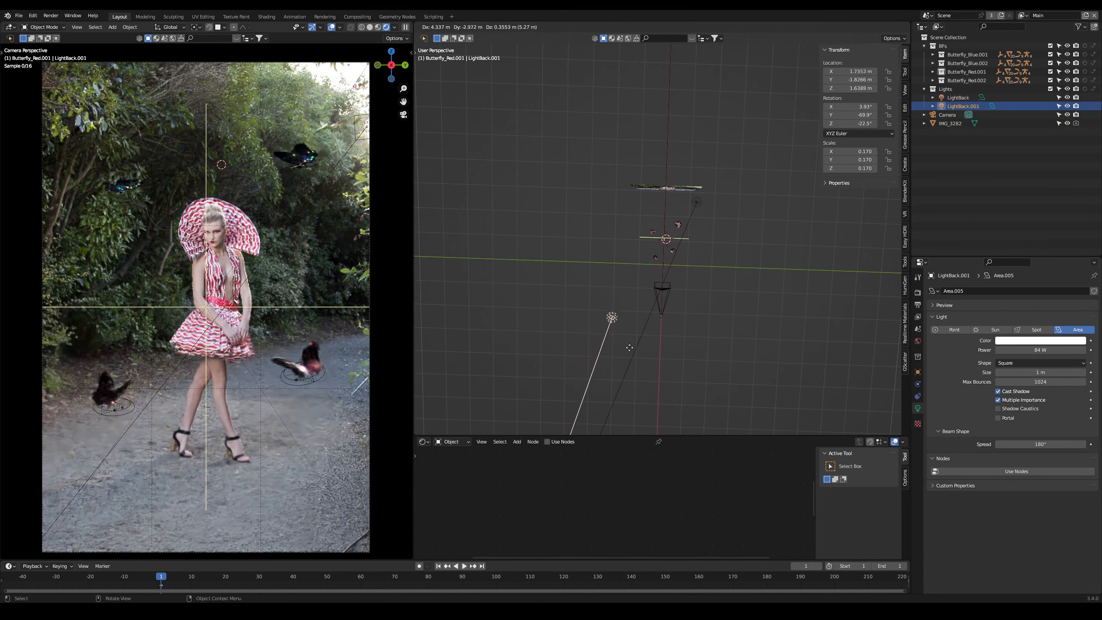
click(579, 388)
key(r)
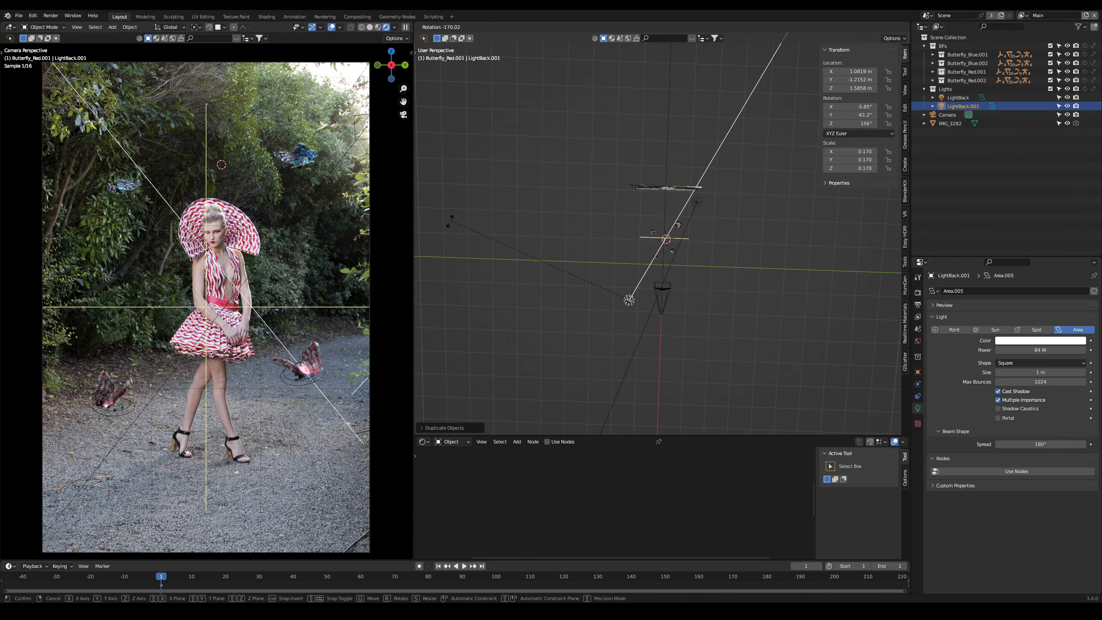
click(436, 226)
Step: Lower the duplicated light to about X 0.64, Y -1.30, Z 0.45 m and scale it up to about 0.424
middle_drag(705, 275, 562, 184)
key(g)
click(709, 226)
middle_drag(710, 227, 686, 229)
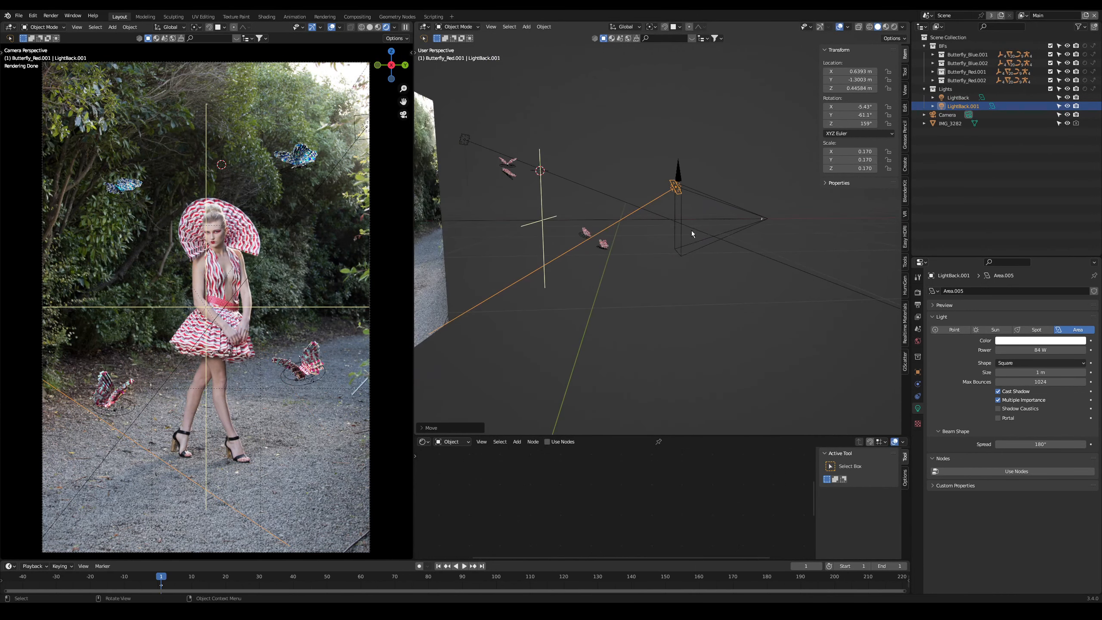
key(s)
click(763, 247)
Step: Move the duplicated light back beside the camera, to about X 1.14, Z 0.31 m, and rotate it to shine almost horizontally at the butterflies
key(g)
click(747, 247)
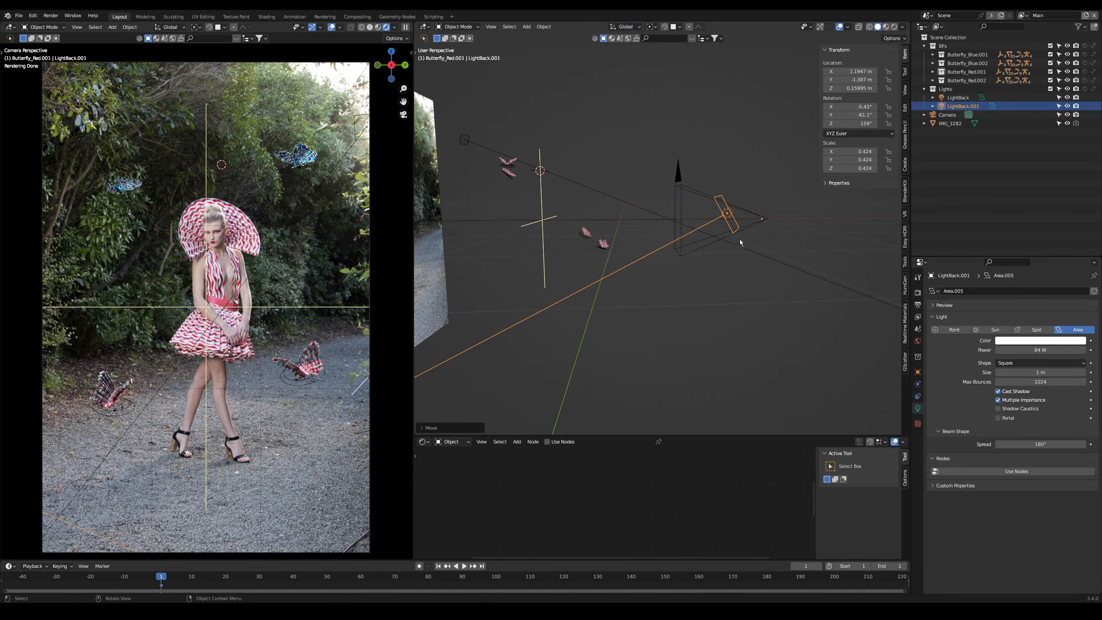
key(r)
click(770, 263)
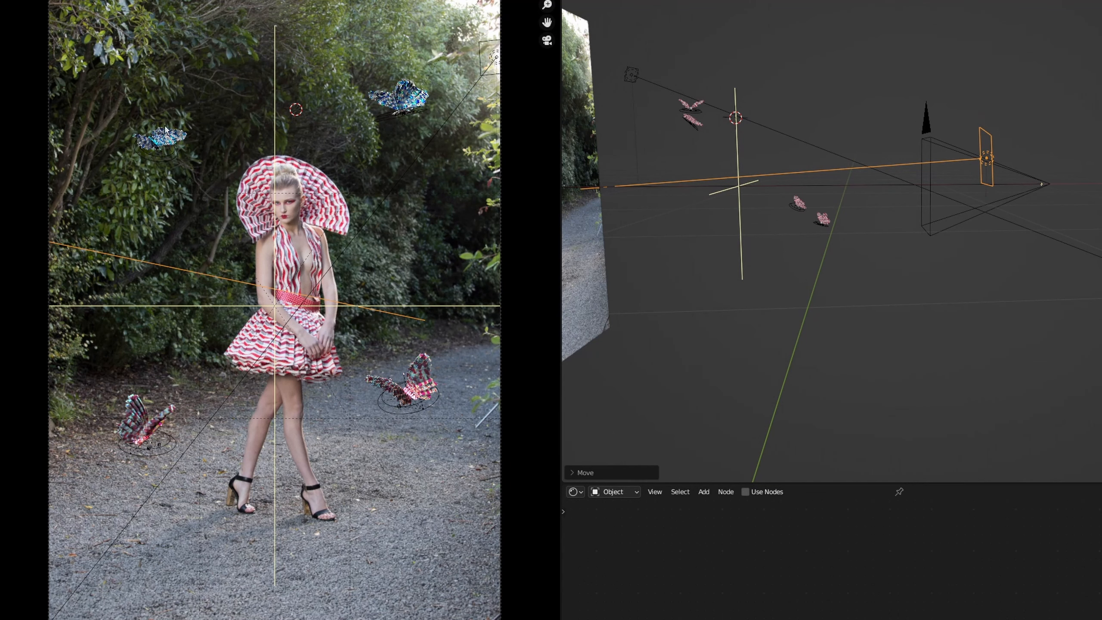
Step: Circle the blue butterfly in the shaded trees and the red butterfly below it with annotation strokes
key(q)
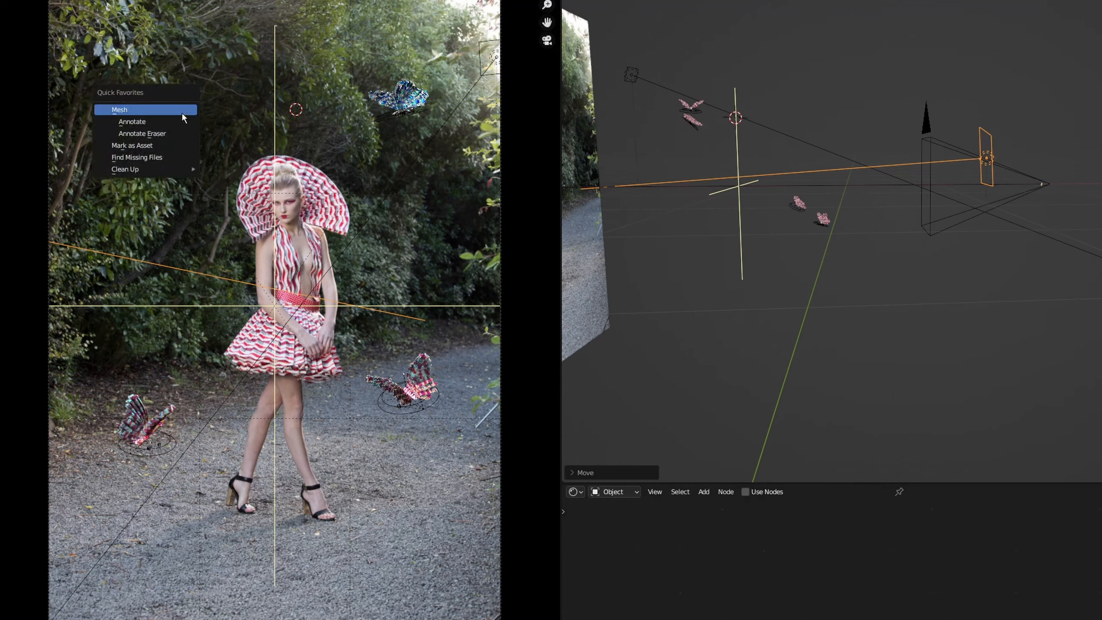
click(180, 119)
drag(195, 104, 129, 108)
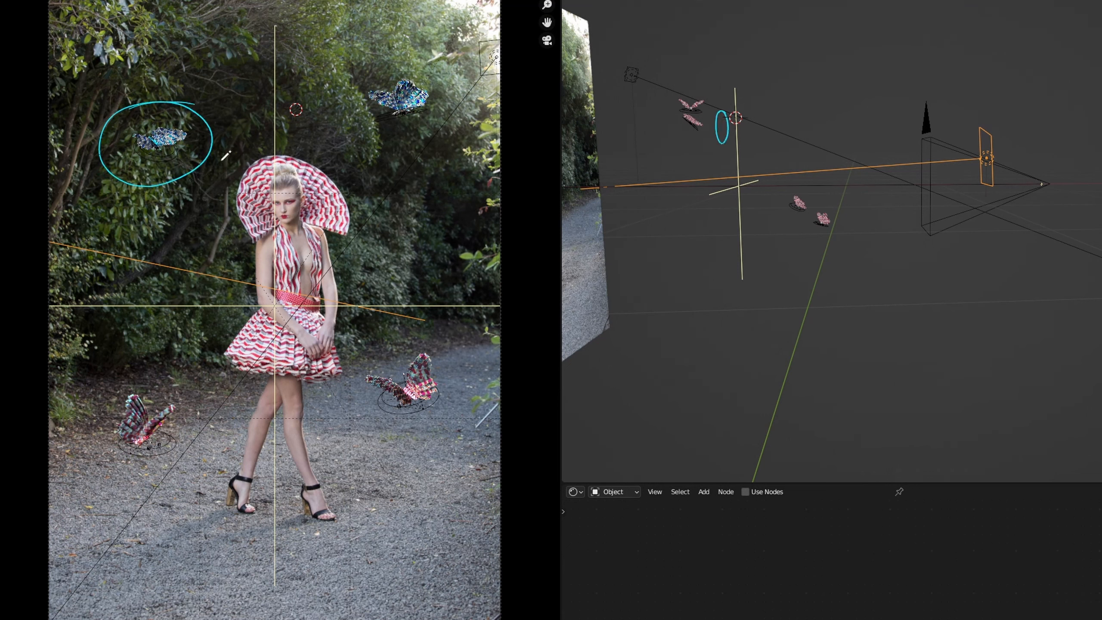
drag(190, 382, 144, 381)
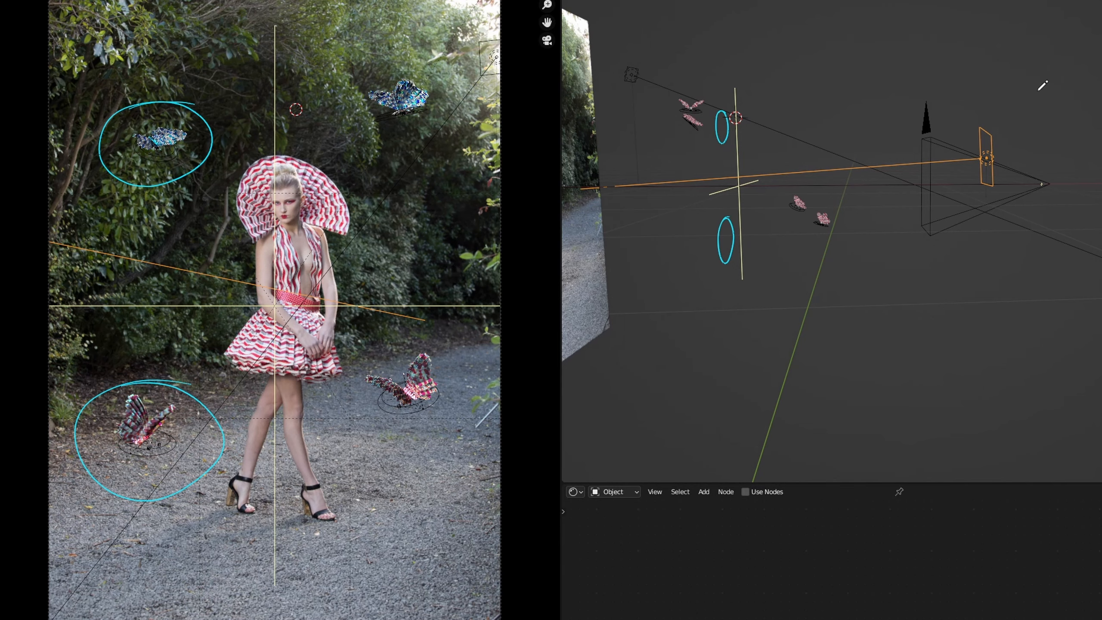
Step: Rename the duplicated light LightKy and set its power to 105 W
double_click(965, 105)
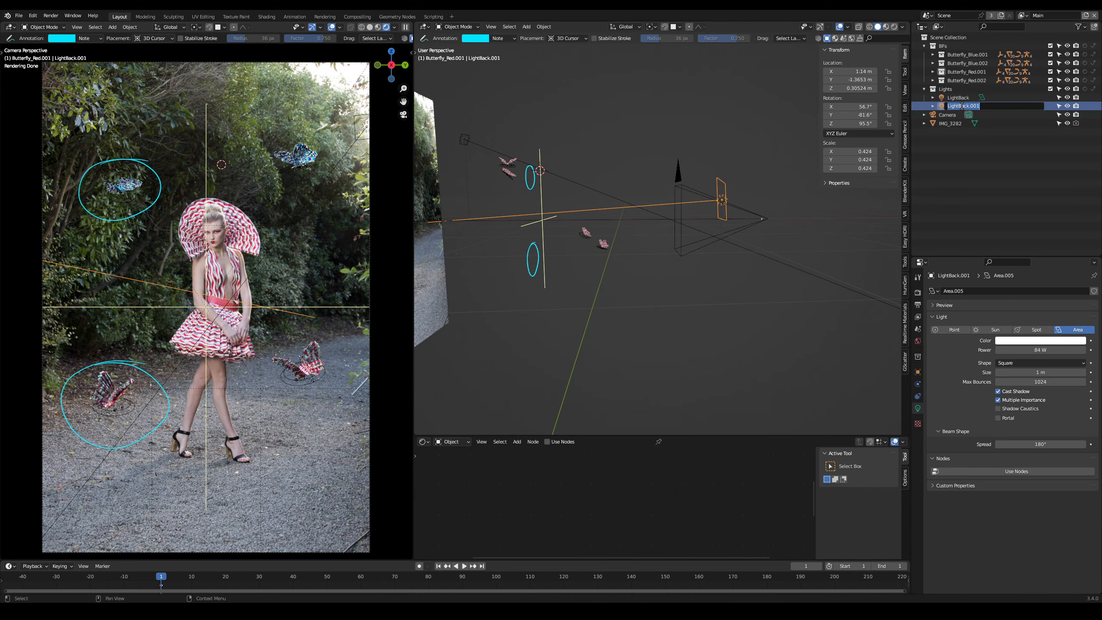
drag(961, 106, 1020, 106)
key(BackSpace)
key(BackSpace)
text(Ky)
key(Return)
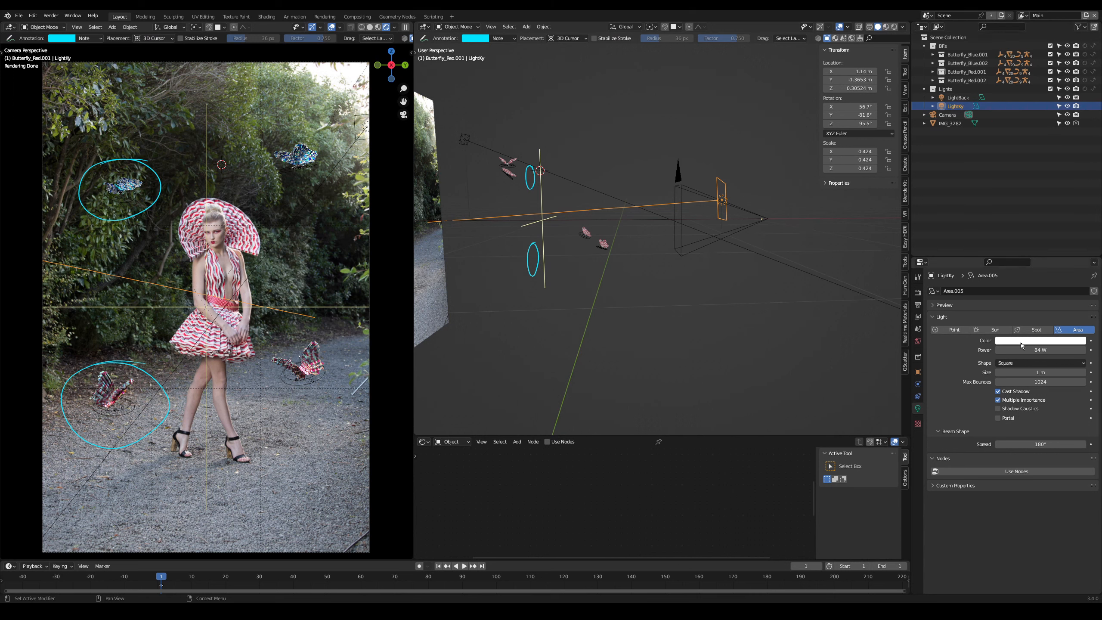
drag(1041, 350, 1084, 351)
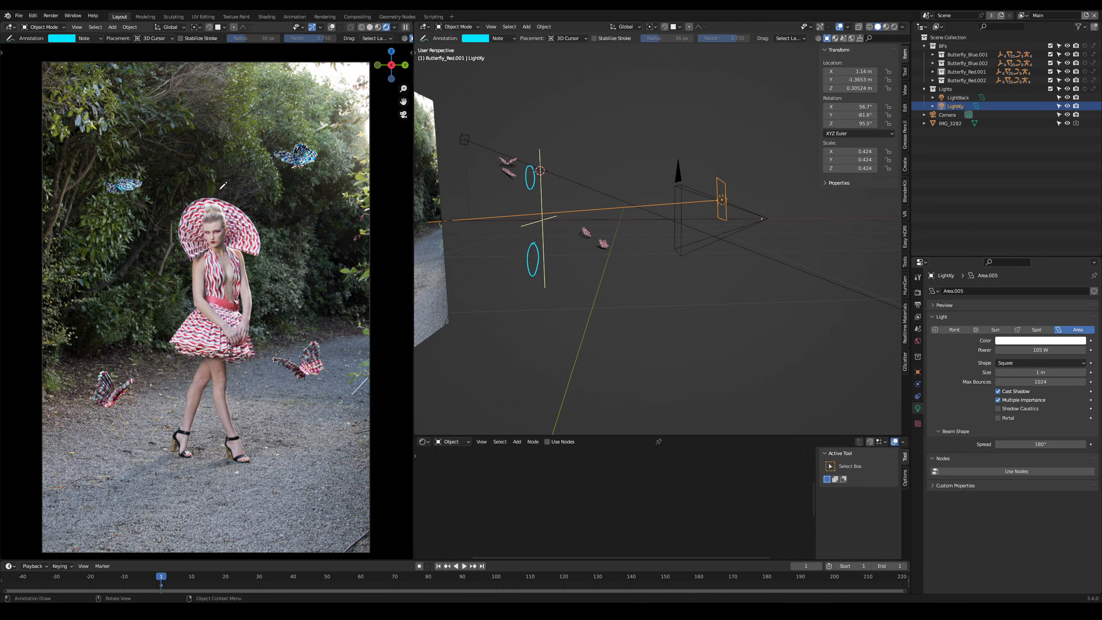
Step: Circle the model's head and hat with annotation strokes and raise LightKy's power to 123.5 W
drag(284, 246, 240, 208)
key(shift+alt+z)
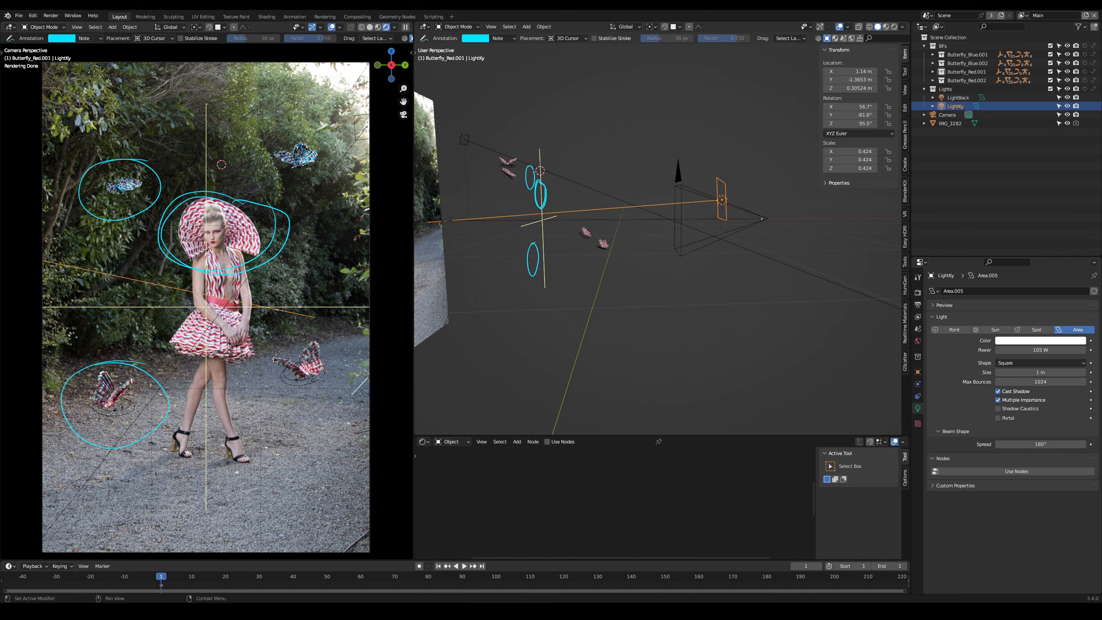
drag(1025, 350, 1061, 349)
scroll(281, 370, up, 5)
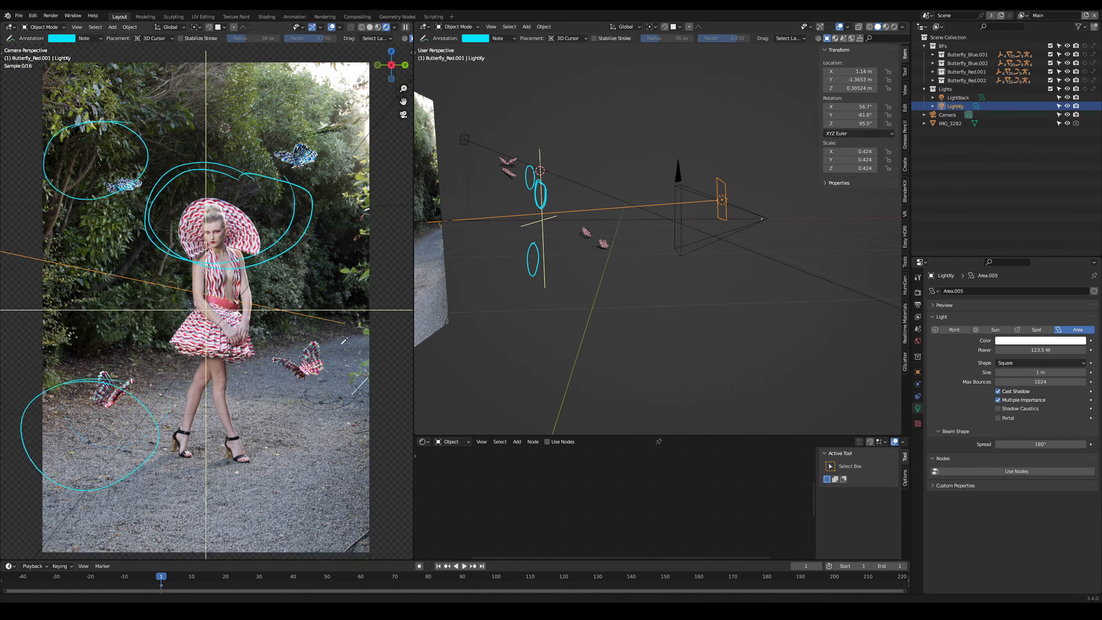
Step: Circle the ground below the red butterfly beside the model with an annotation stroke, and undo all the annotation strokes
drag(241, 340, 260, 346)
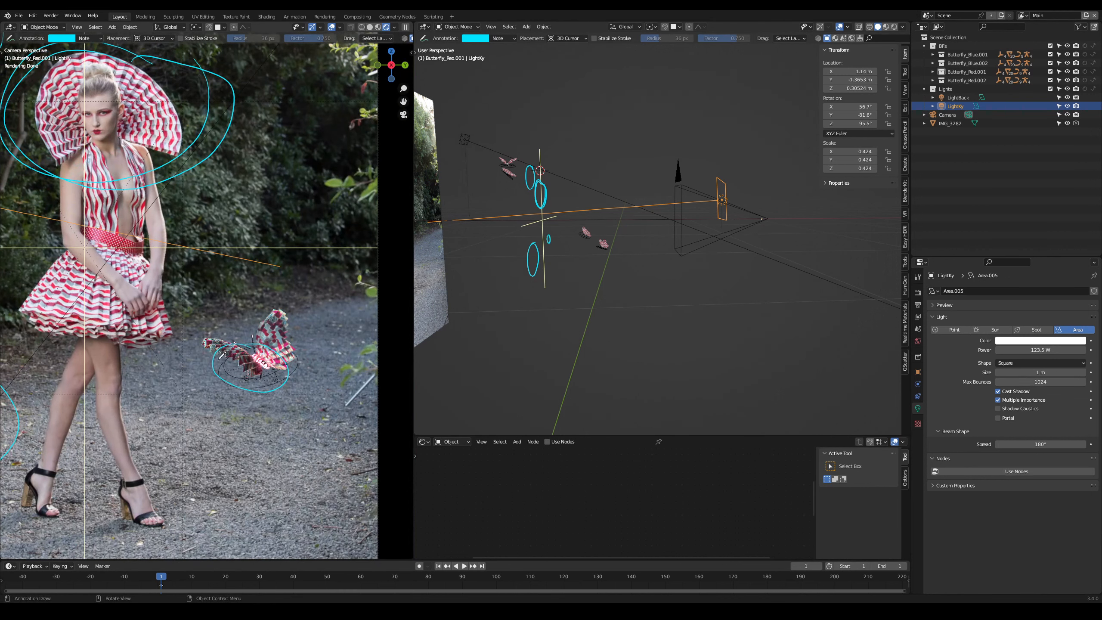
key(ctrl+z)
key(ctrl+z)
key(ctrl+z)
key(ctrl+z)
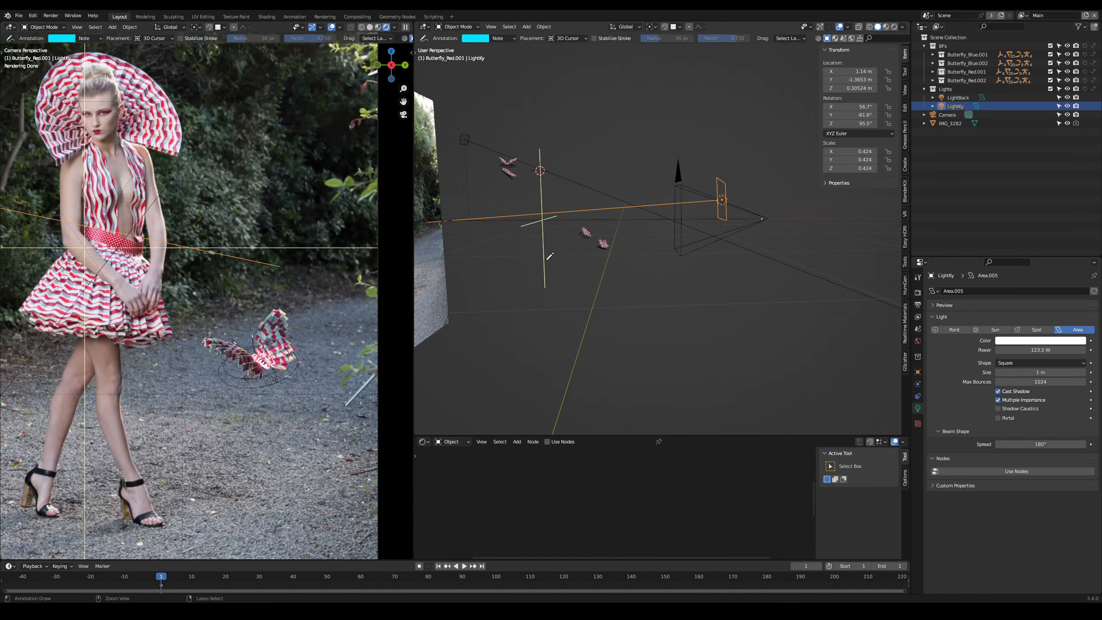
Step: Set the world background strength to 0.5
click(918, 340)
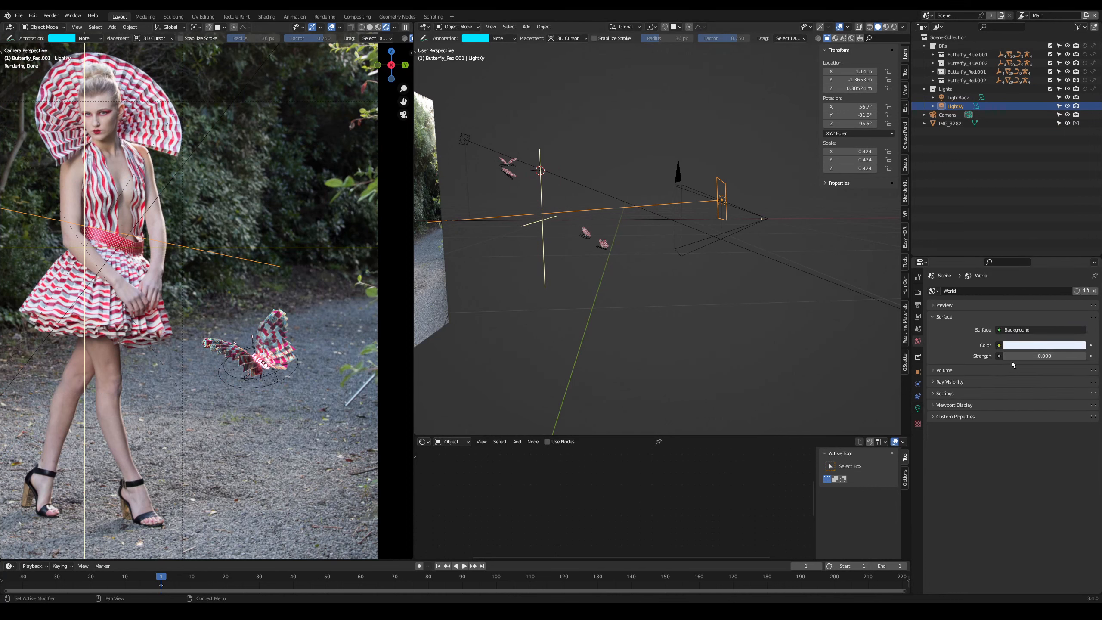
drag(1028, 356, 1034, 356)
click(1034, 355)
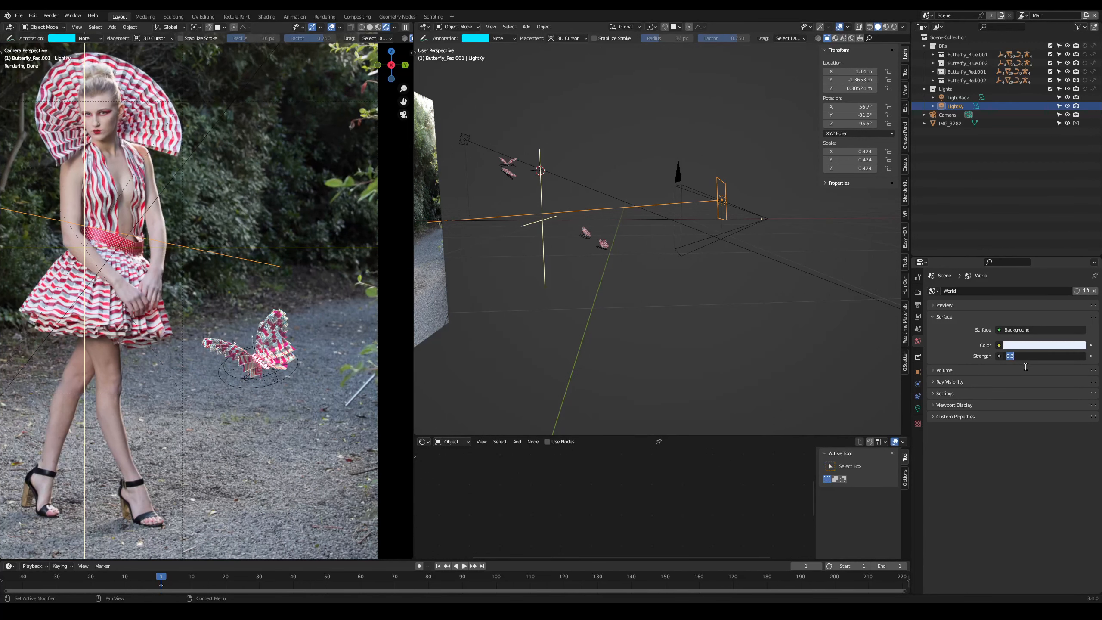
key(Return)
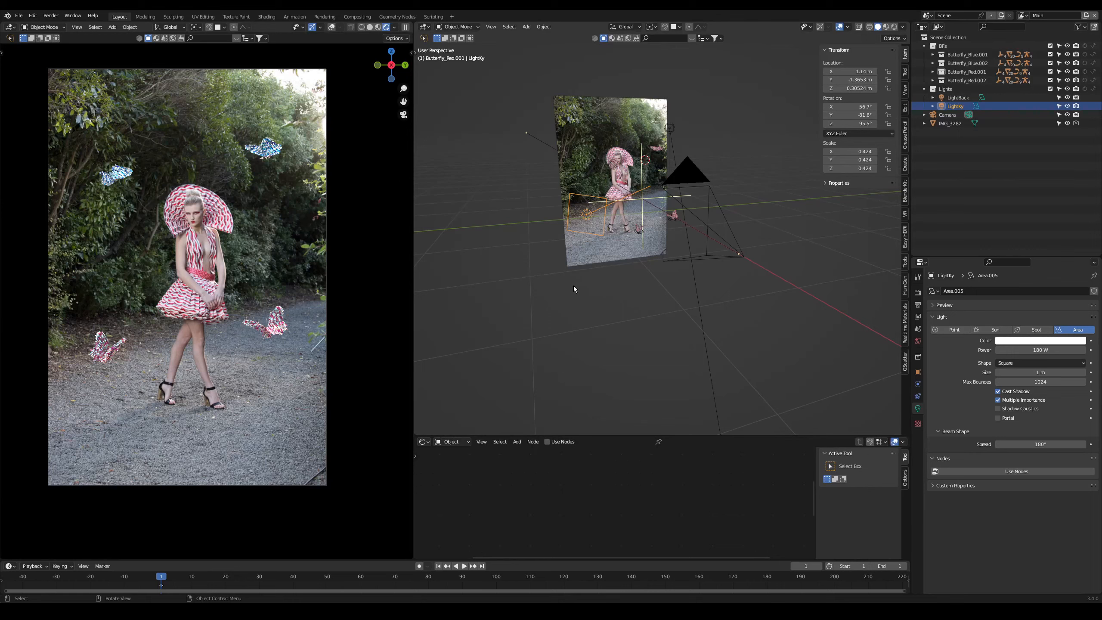
Step: Rotate LightKy about its local Y axis to about X 8.5°, Y -34°, Z 147°, and compare the lighting by undoing and redoing the rotation
key(r)
key(x)
key(x)
key(y)
key(y)
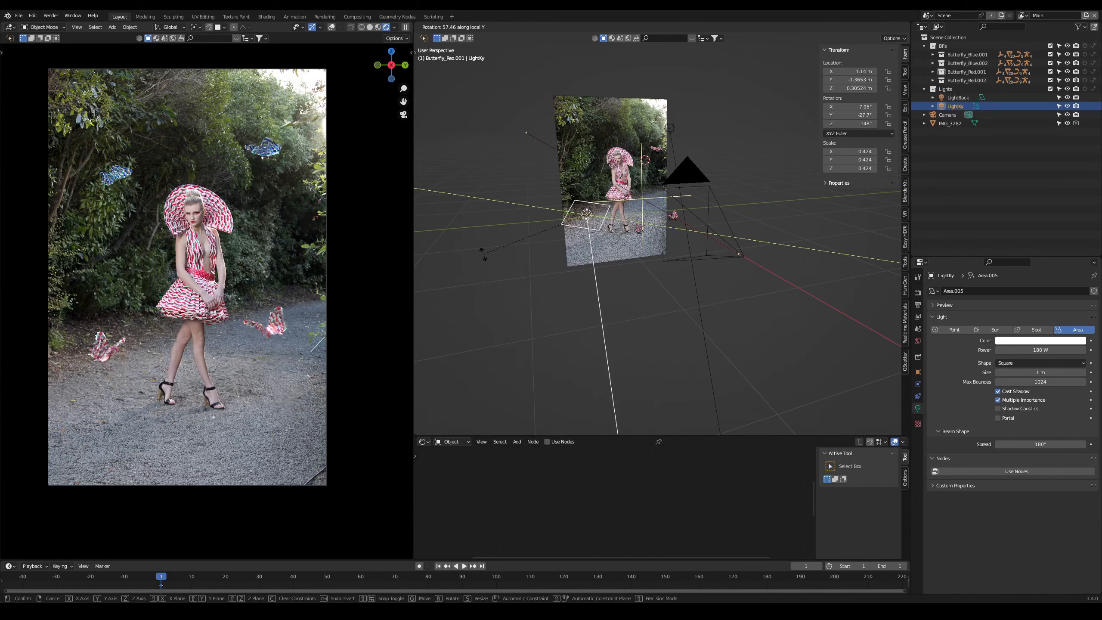
click(503, 258)
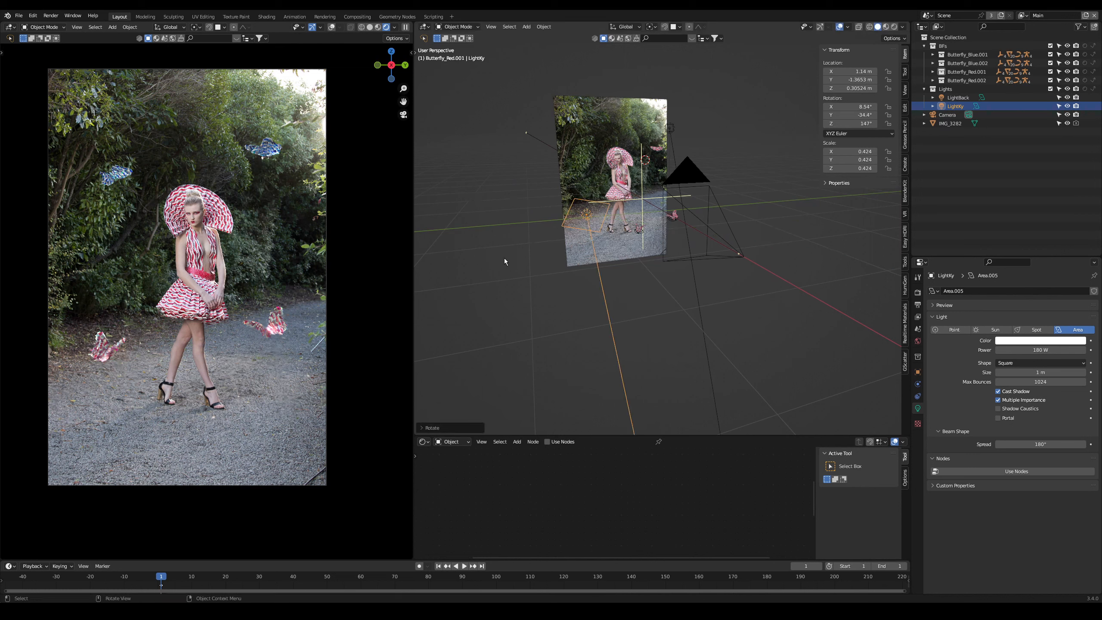
key(ctrl+z)
key(ctrl+shift+z)
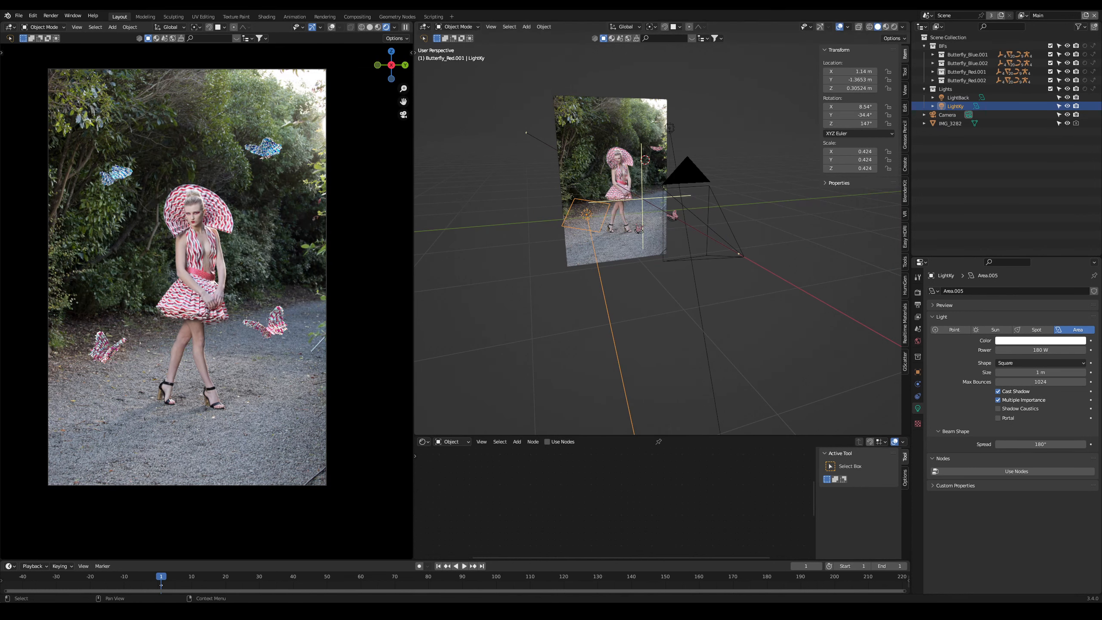
Step: Set the power of LightBack to 120 W and check the whole composition in the camera view
click(959, 98)
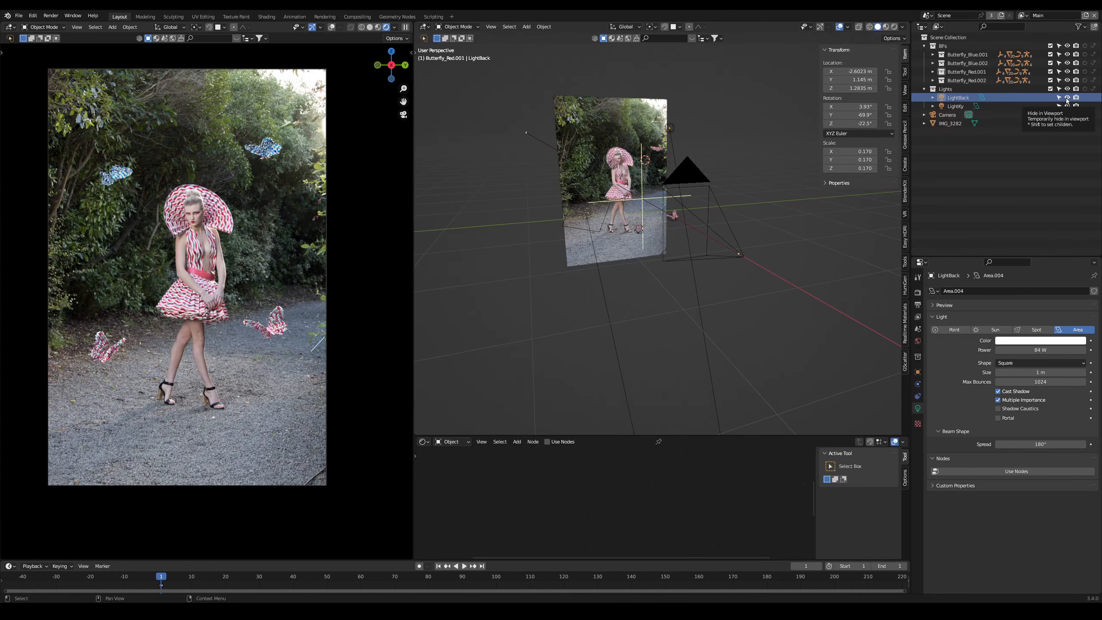
click(1054, 350)
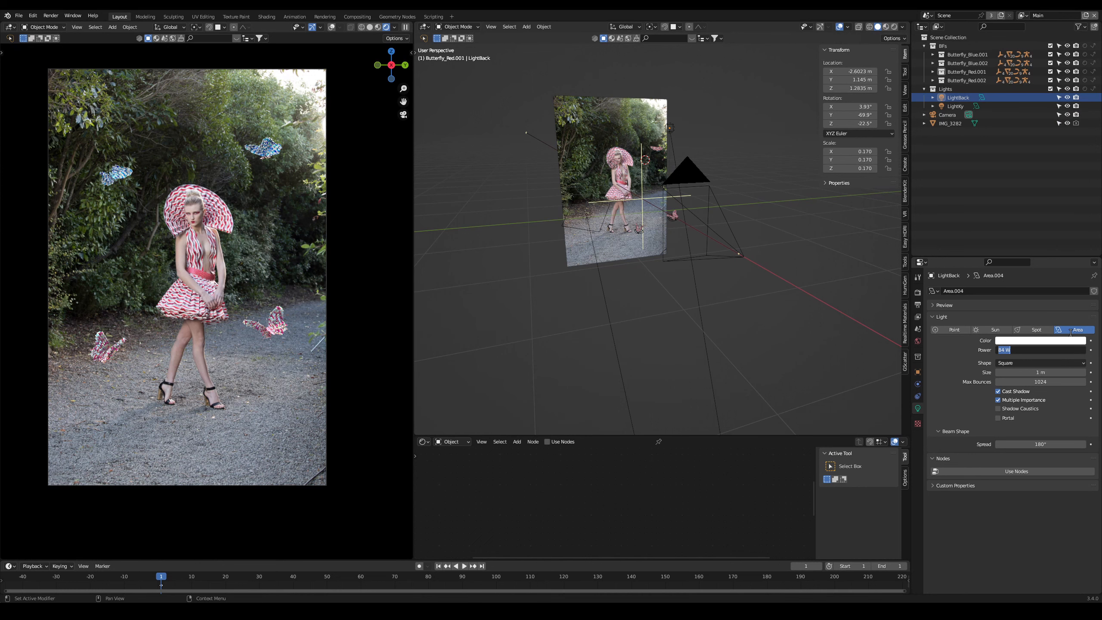
text(120)
key(Return)
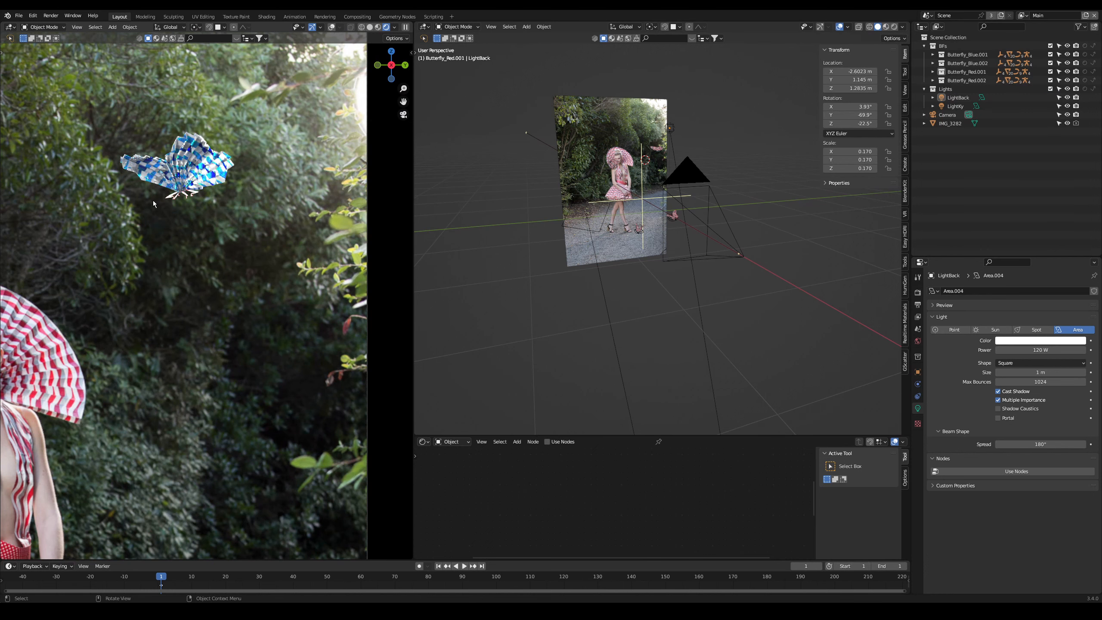
ctrl+middle_drag(159, 205, 296, 294)
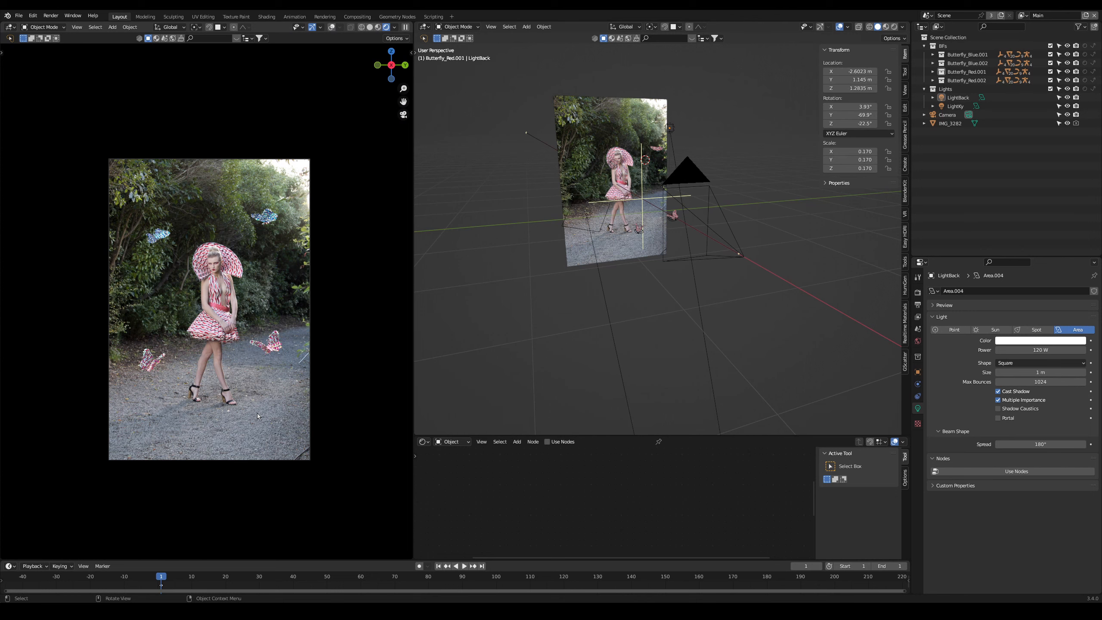
Step: Add a mesh plane and lower it along Z to about -0.87 m as the ground below the butterflies
mouse_move(653, 278)
middle_down()
mouse_move(640, 287)
mouse_move(668, 277)
middle_up()
key(shift+a)
key(m)
key(p)
key(g)
key(z)
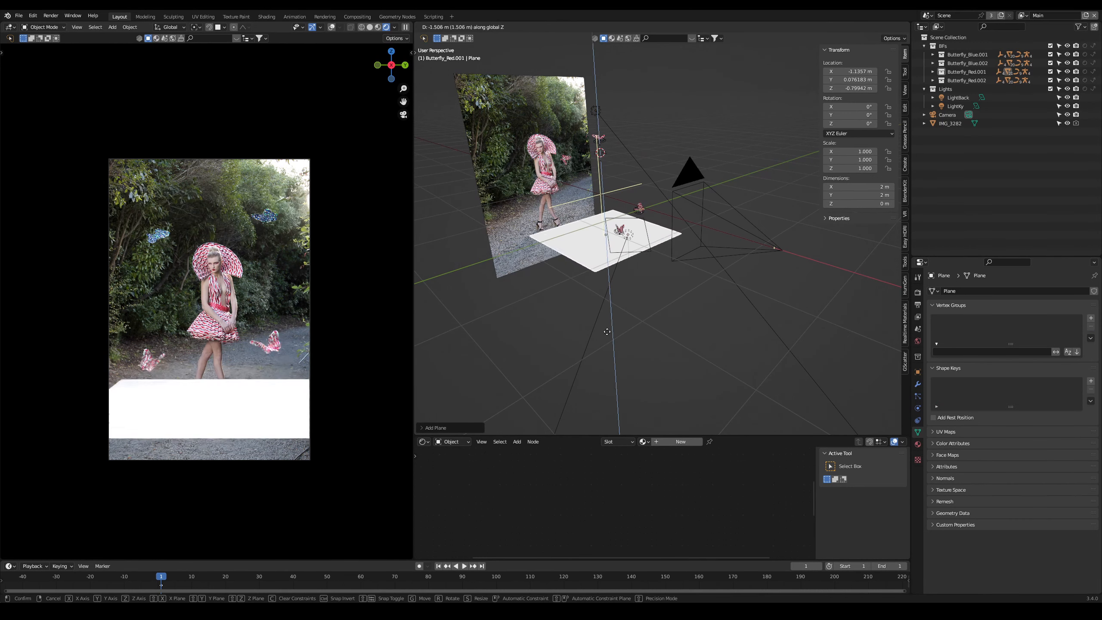
click(612, 339)
Step: Stretch the ground plane by about 3.77 along X and about 1.48 along Y so it covers the photo's ground area
key(s)
key(x)
click(707, 300)
key(s)
key(y)
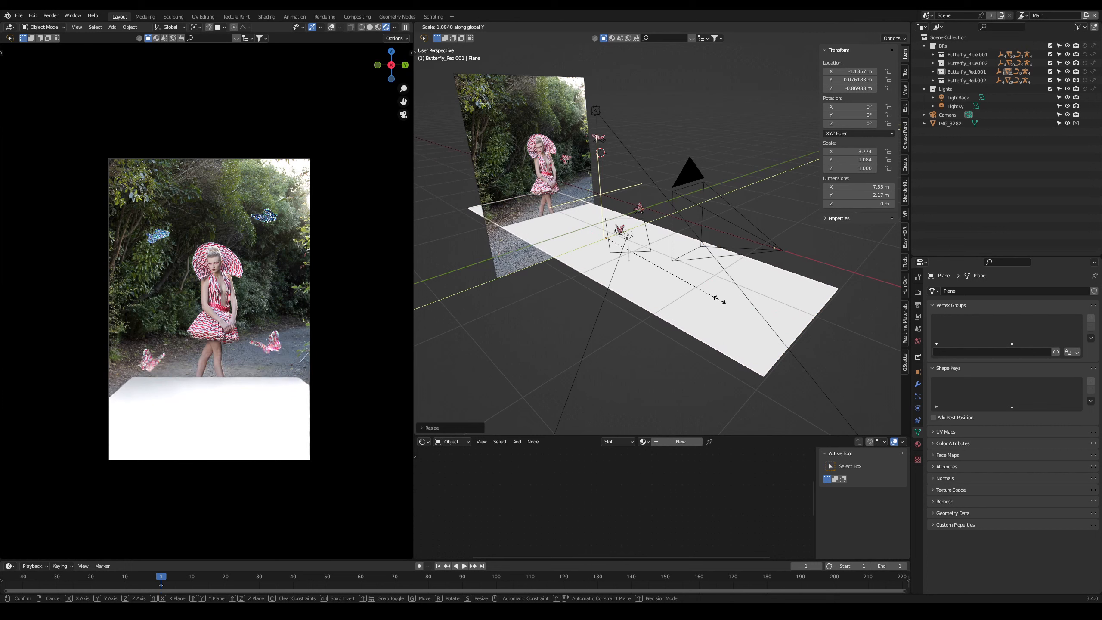
click(756, 297)
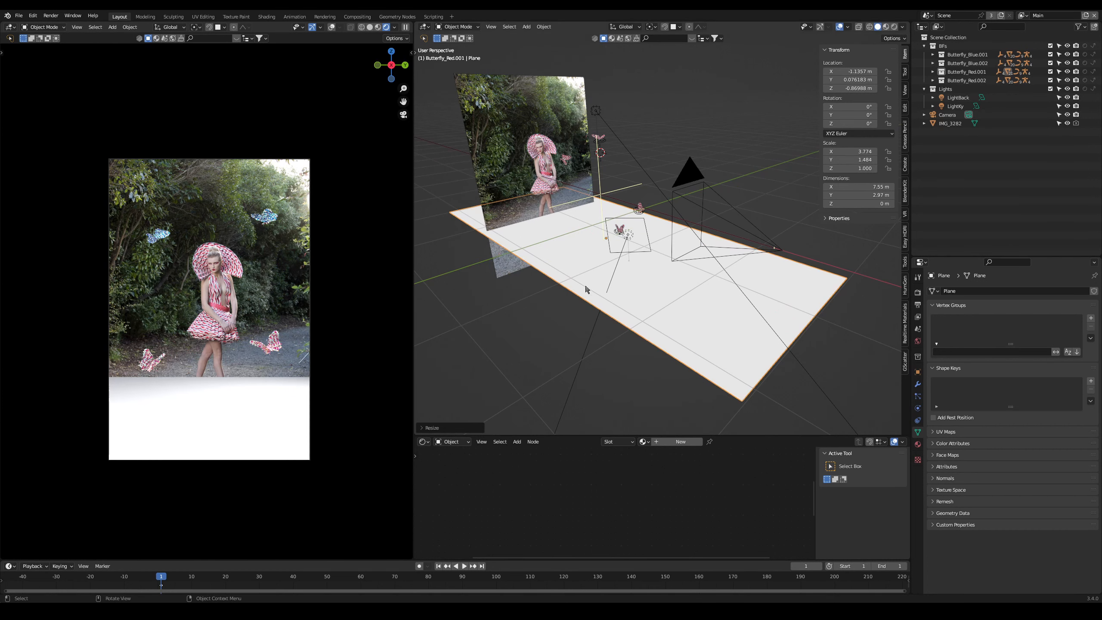
Step: Subdivide the ground plane's mesh repeatedly into a dense grid
key(Tab)
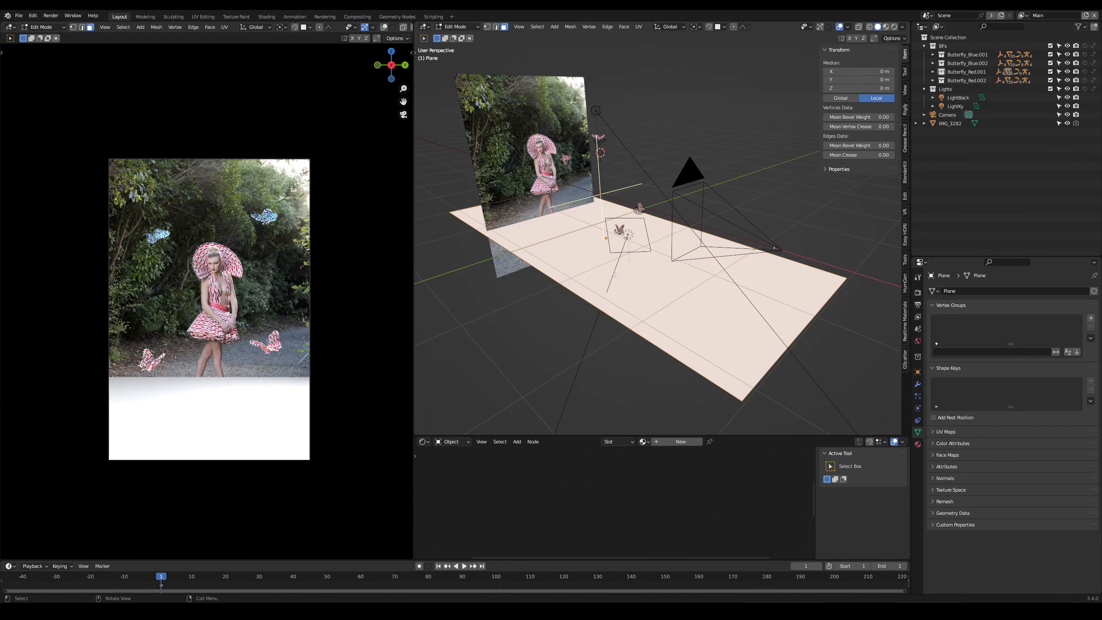
right_click(577, 279)
click(572, 305)
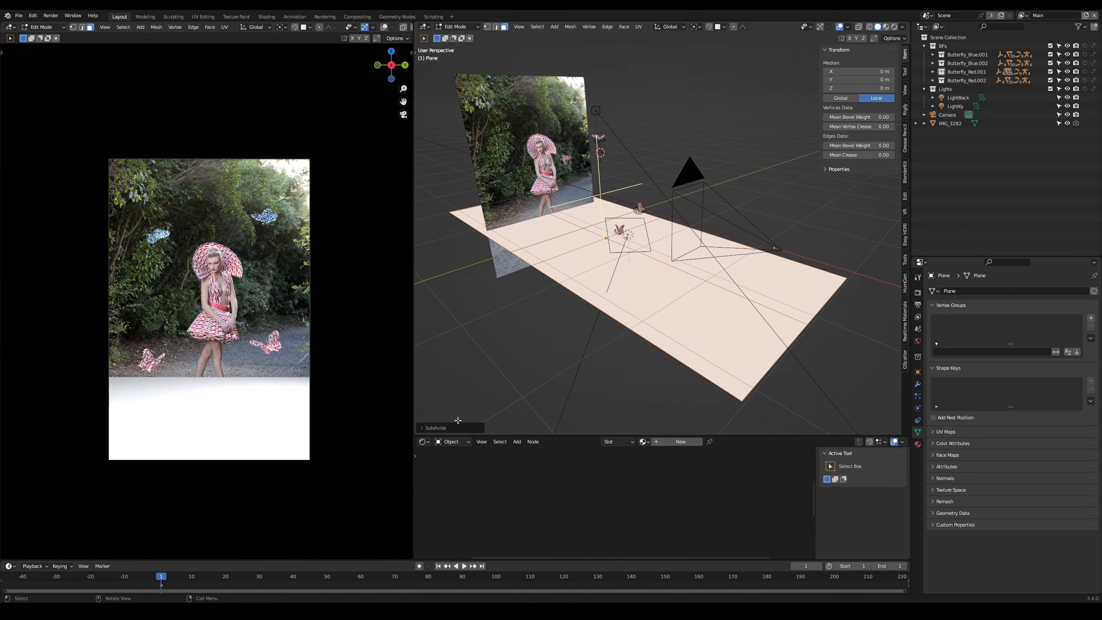
right_click(605, 312)
click(605, 312)
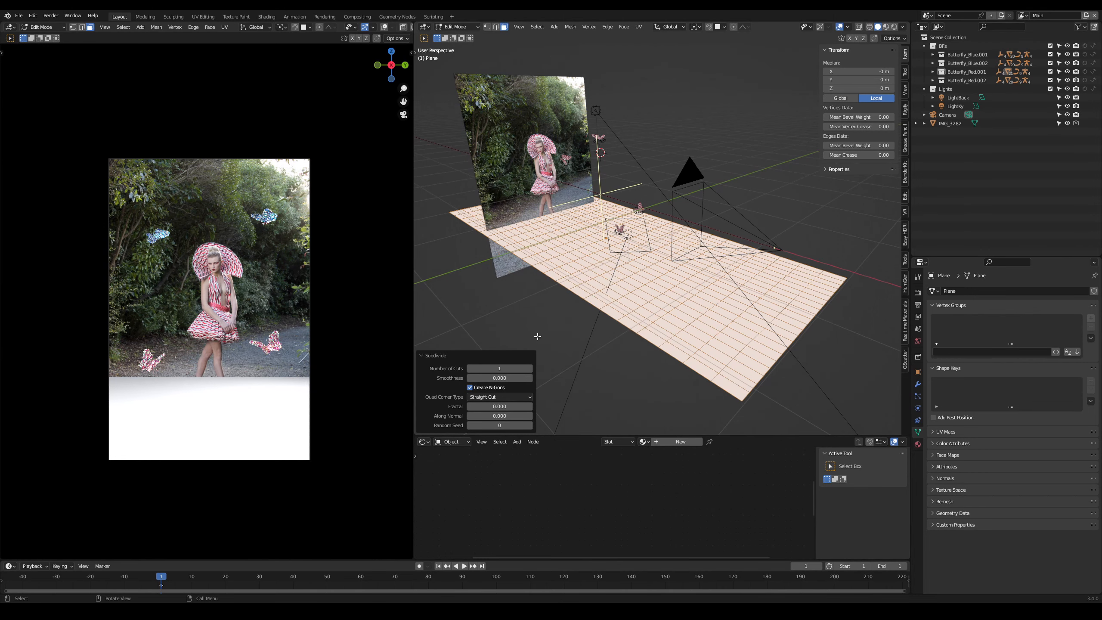
click(529, 368)
key(Tab)
key(Tab)
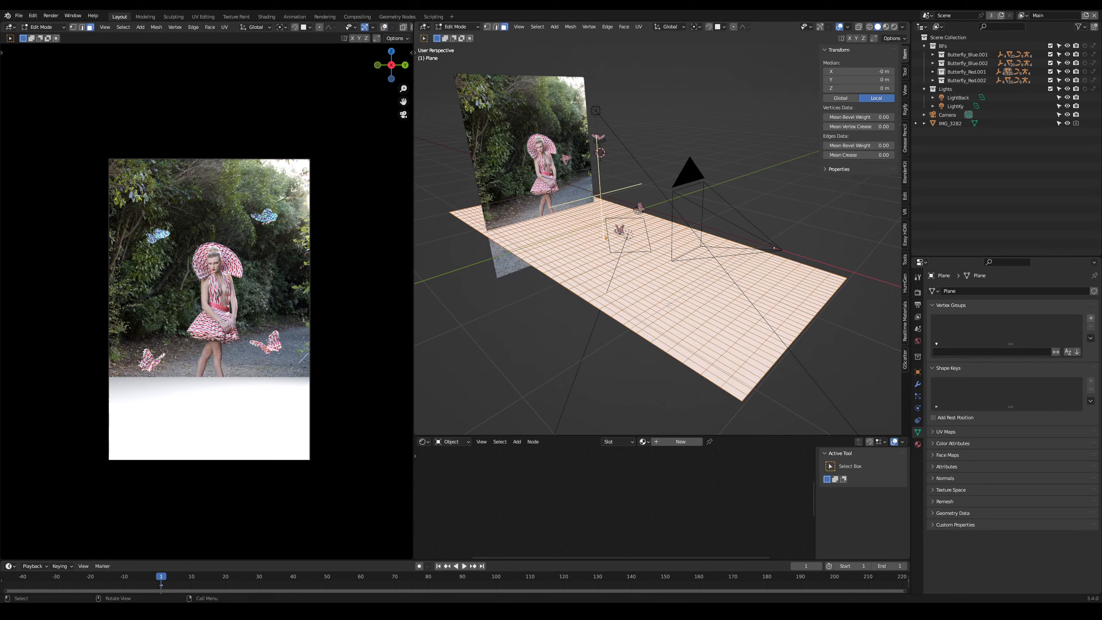
Step: Unwrap the ground plane in the camera view with Project from View, using the camera bounds, and return to Object Mode
key(u)
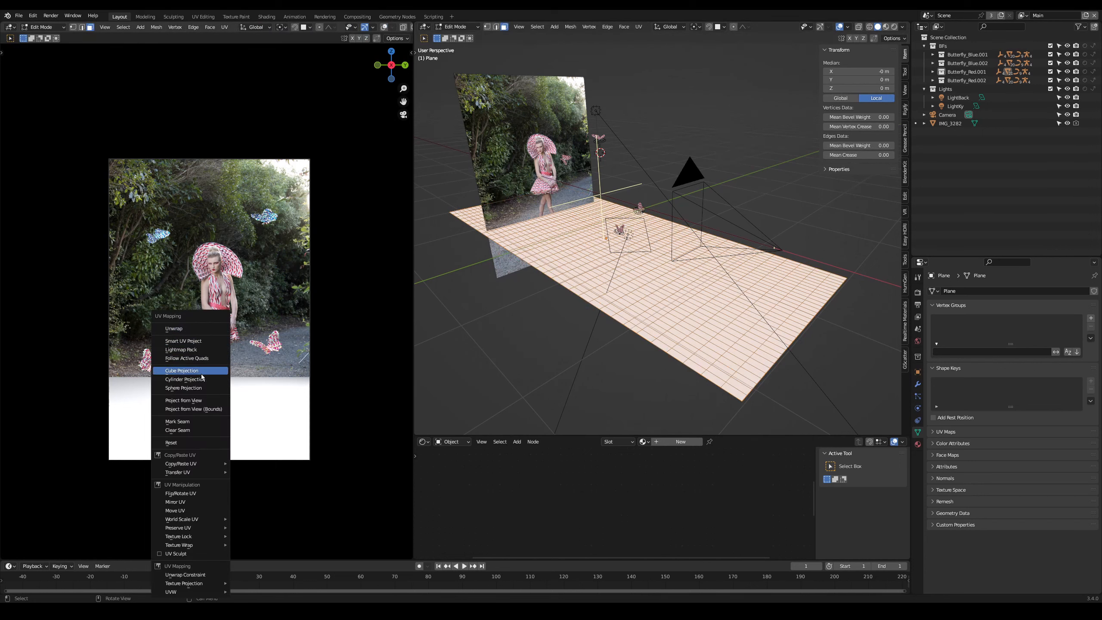
click(189, 403)
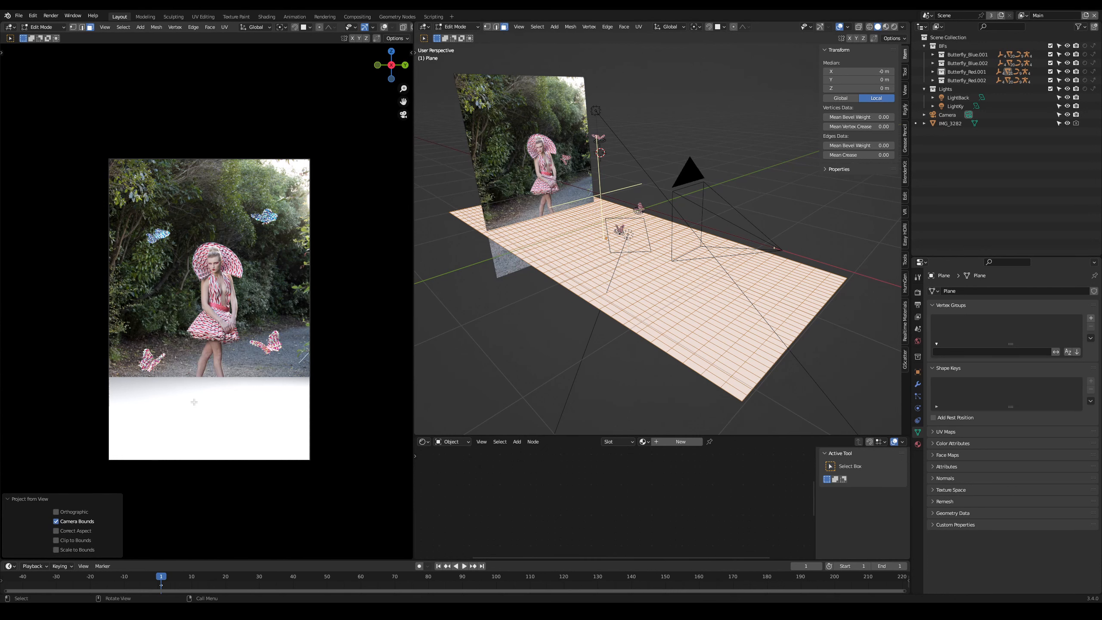
key(Tab)
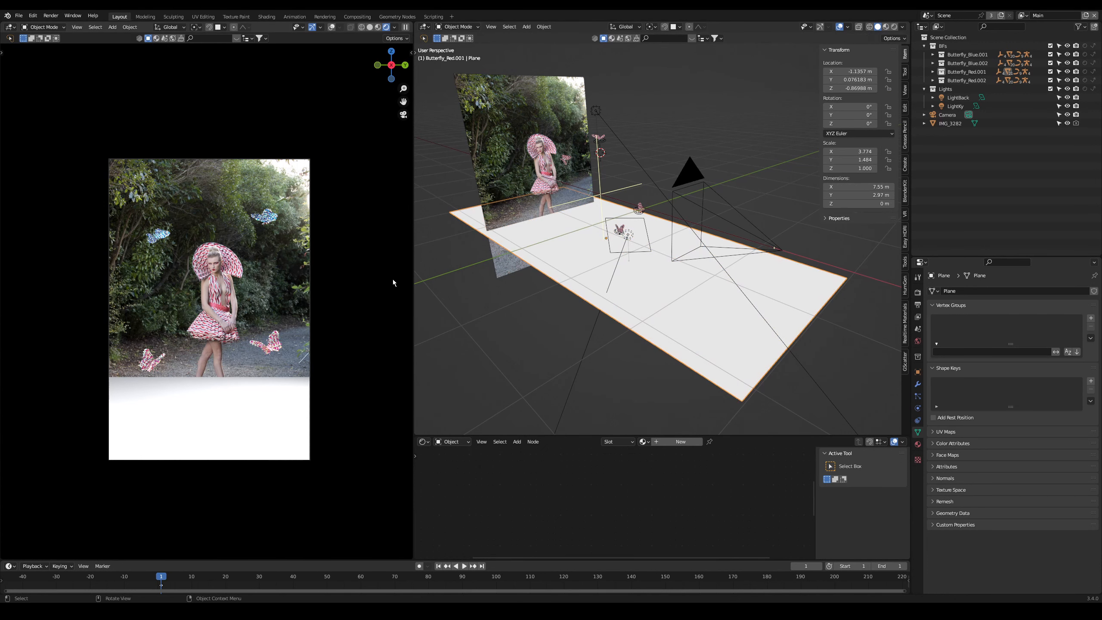
Step: Create a new material for the ground plane and feed its base color from an image texture using IMG_3282.jpg
click(682, 442)
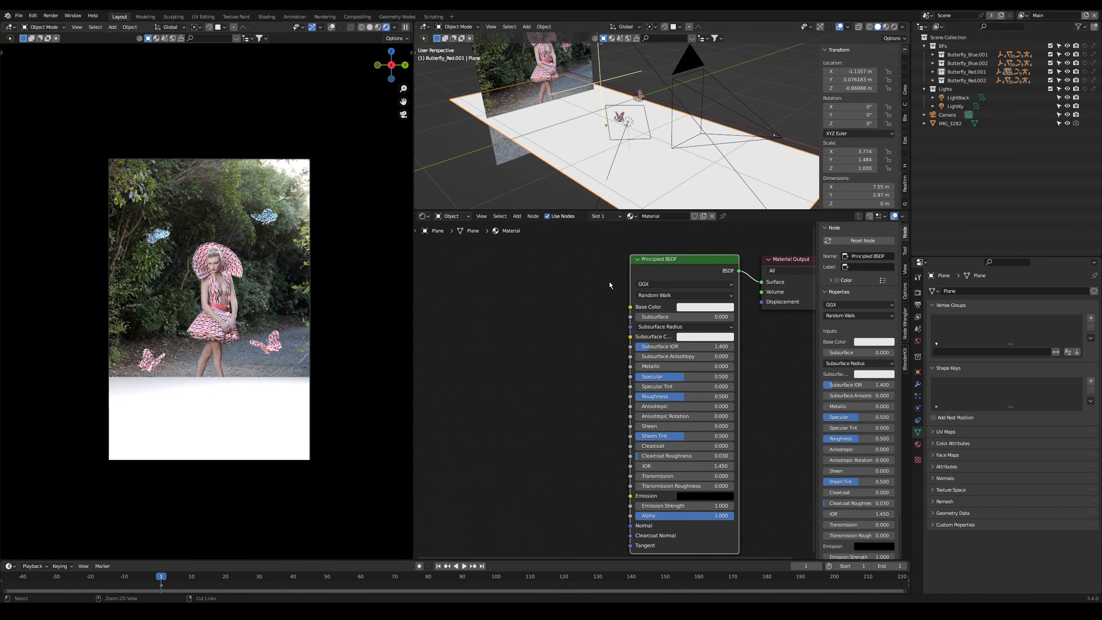
key(ctrl+t)
click(515, 312)
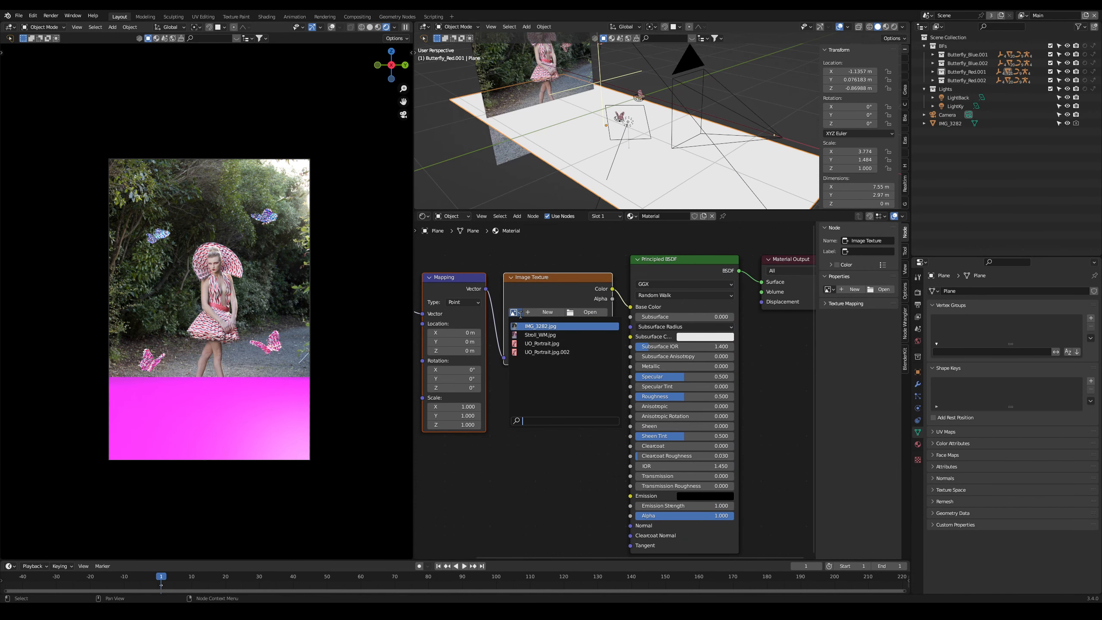
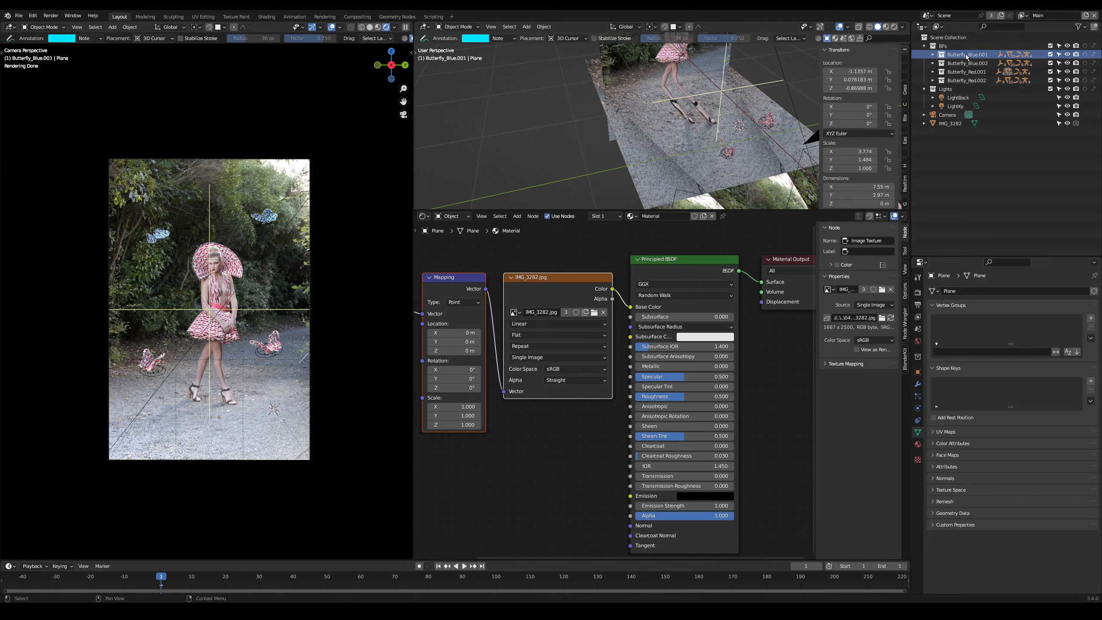
Step: Duplicate the Butterfly_Blue.001 collection and snap the copy's BF_CTRL.004 control to the 3D cursor on the ground
right_click(953, 59)
click(944, 57)
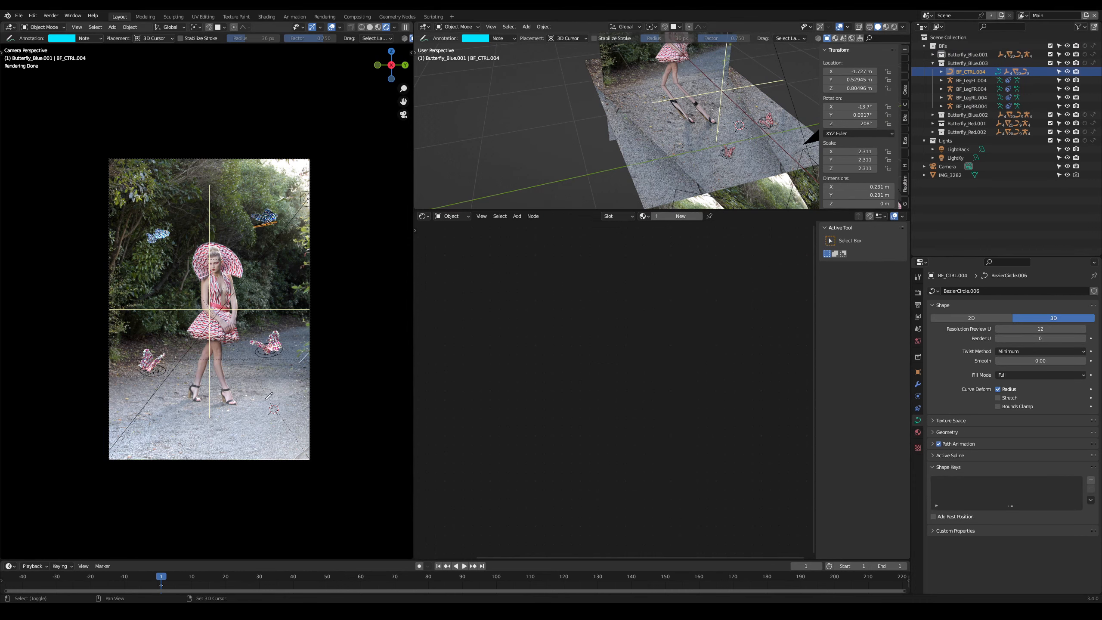
key(shift+s)
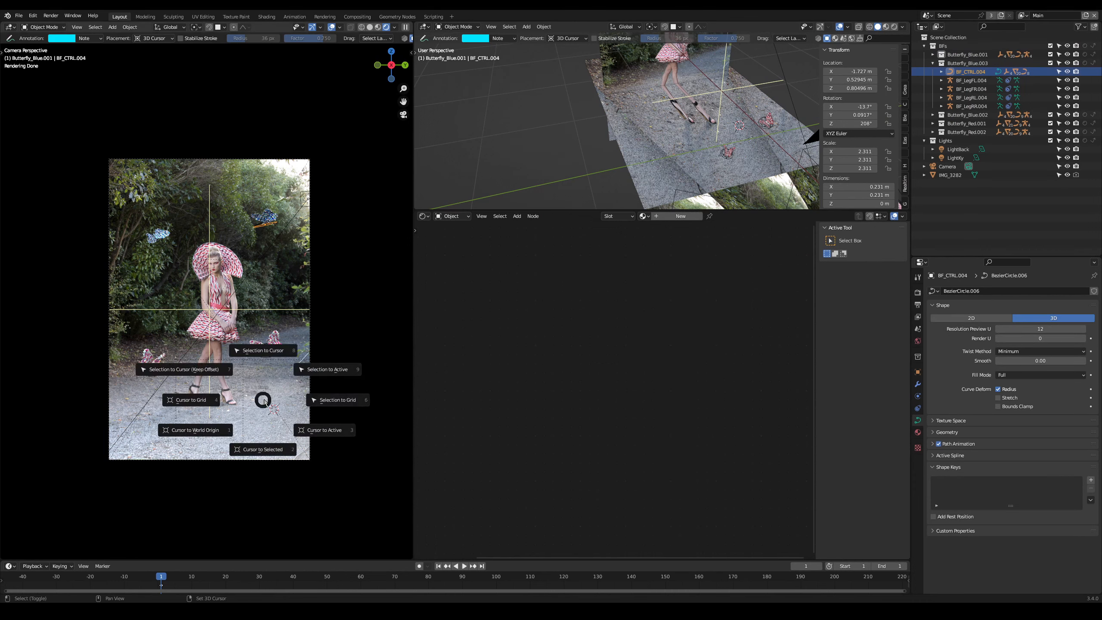
click(259, 352)
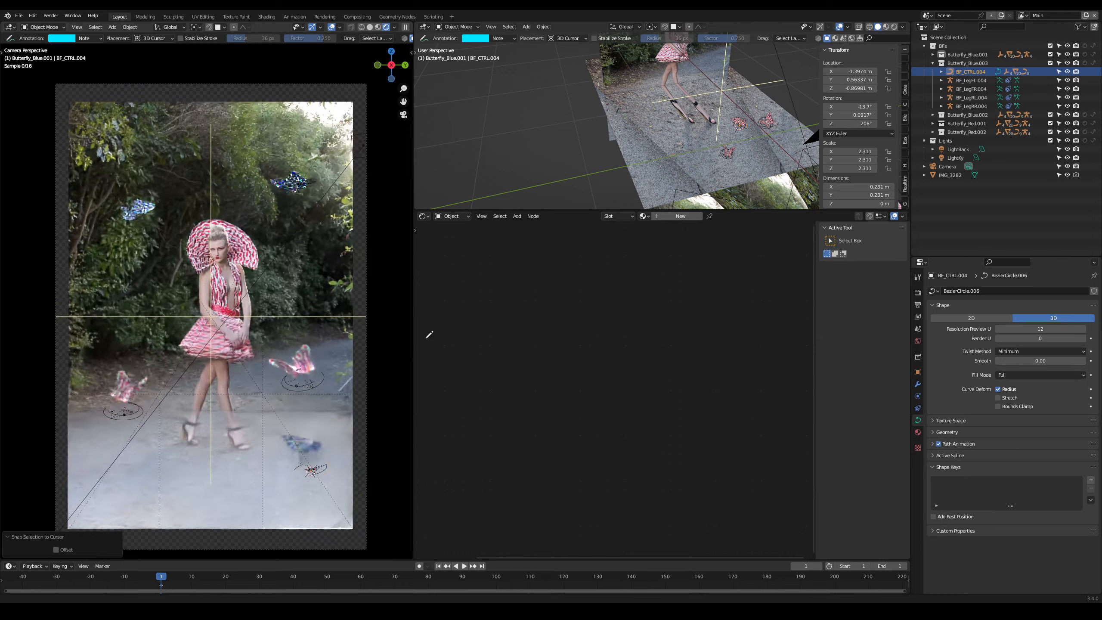
Step: Clear the rotation of BF_CTRL.004 and rotate it 109° around Z
ctrl+middle_drag(429, 334, 442, 336)
shift+middle_drag(351, 380, 445, 354)
shift+middle_drag(329, 412, 282, 319)
key(alt+r)
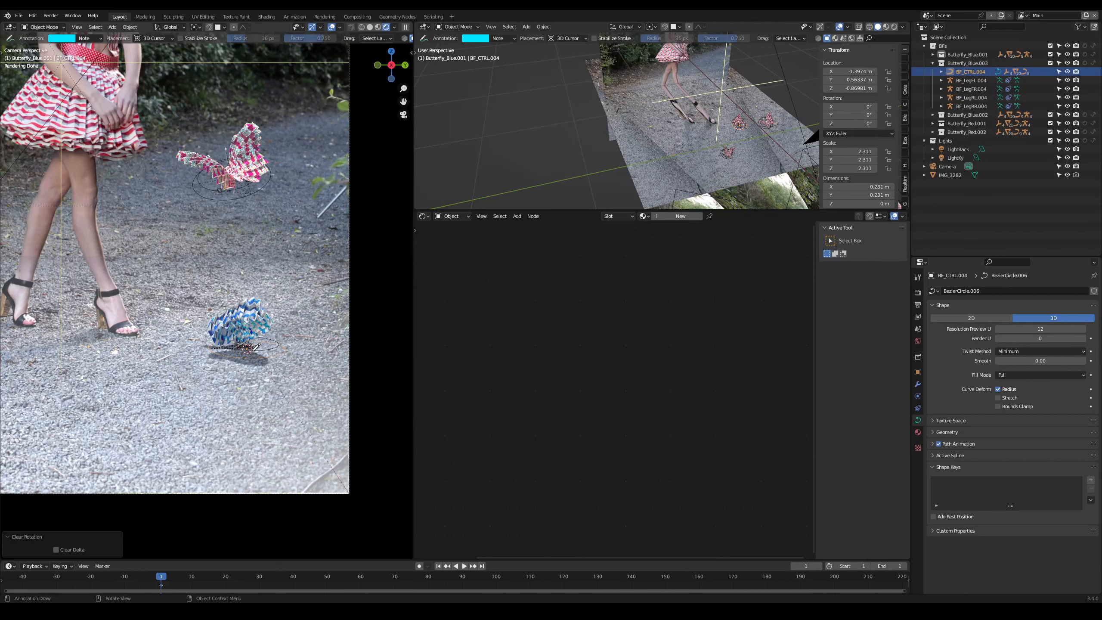
key(r)
key(z)
click(267, 360)
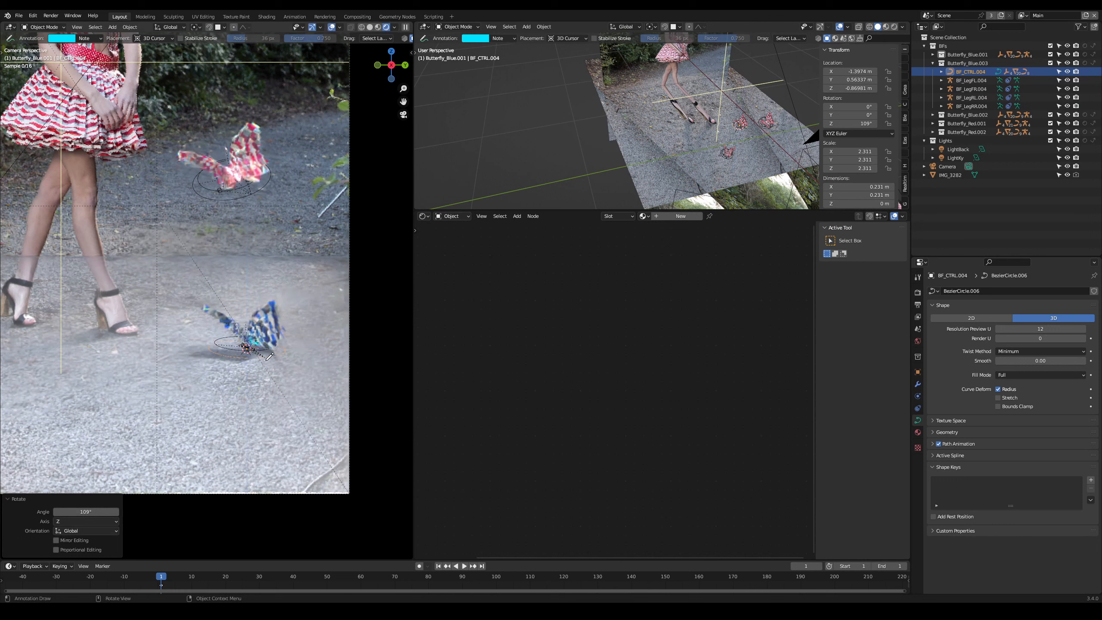
Step: Move BF_CTRL.004 horizontally across the ground to about X -1.08 m, Y 0.46 m, and hide the overlays in the camera view
key(w)
click(279, 330)
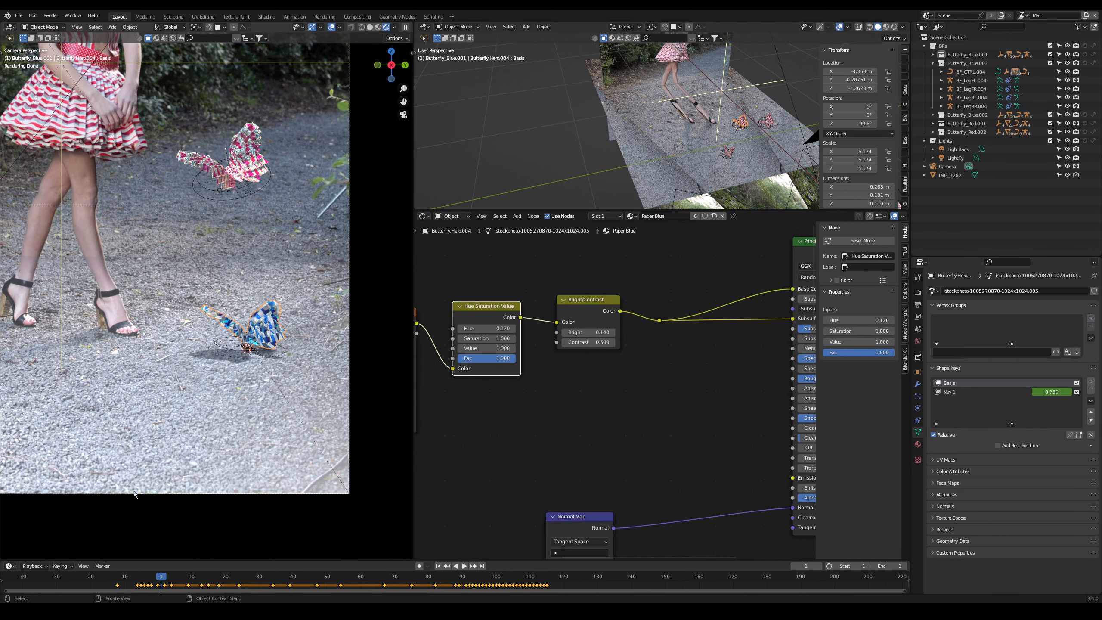
key(g)
click(246, 553)
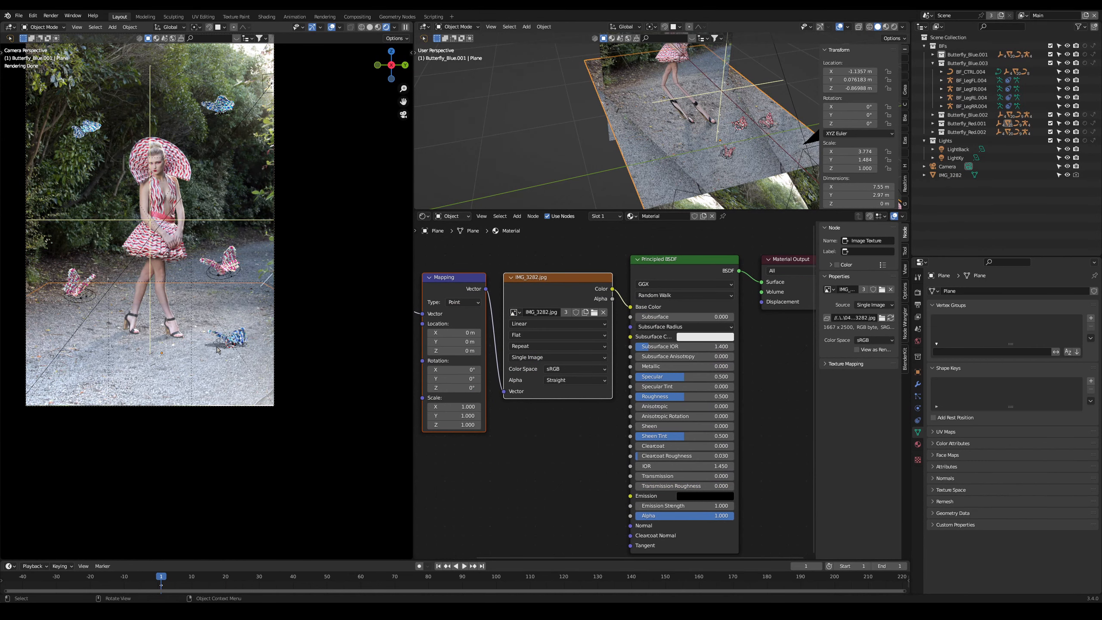
click(218, 350)
key(g)
key(shift+z)
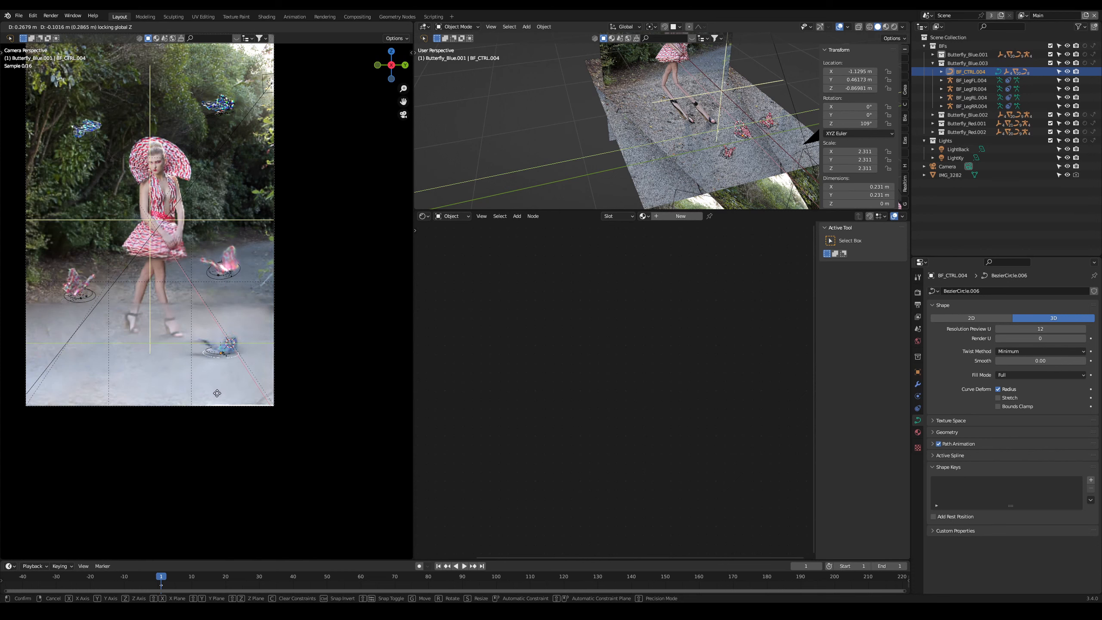
click(219, 391)
key(shift+alt+z)
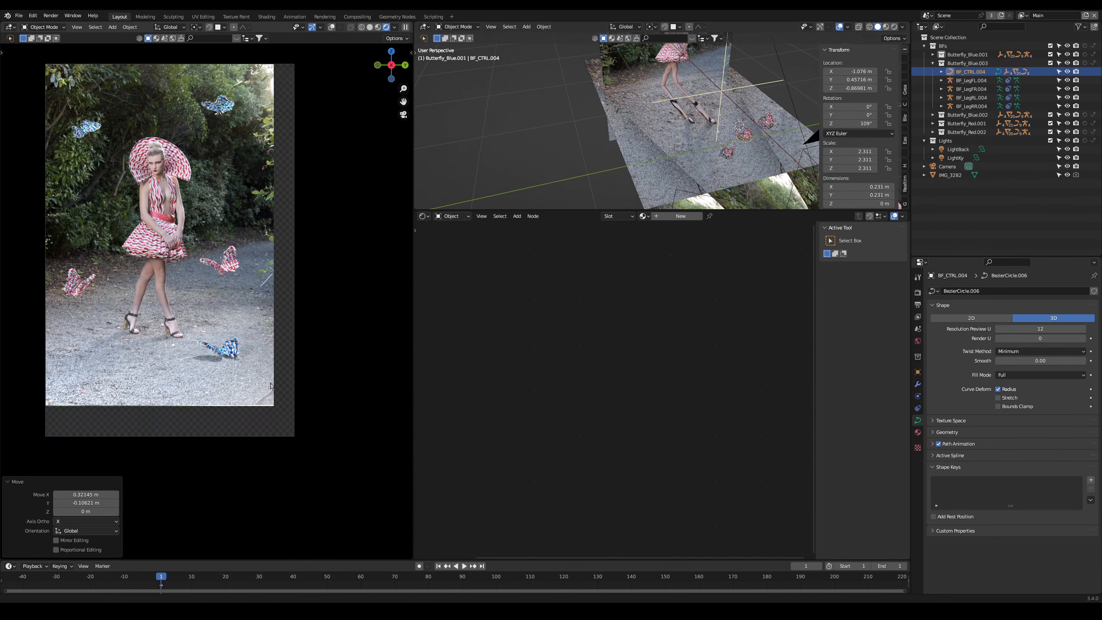
shift+middle_drag(271, 383, 283, 401)
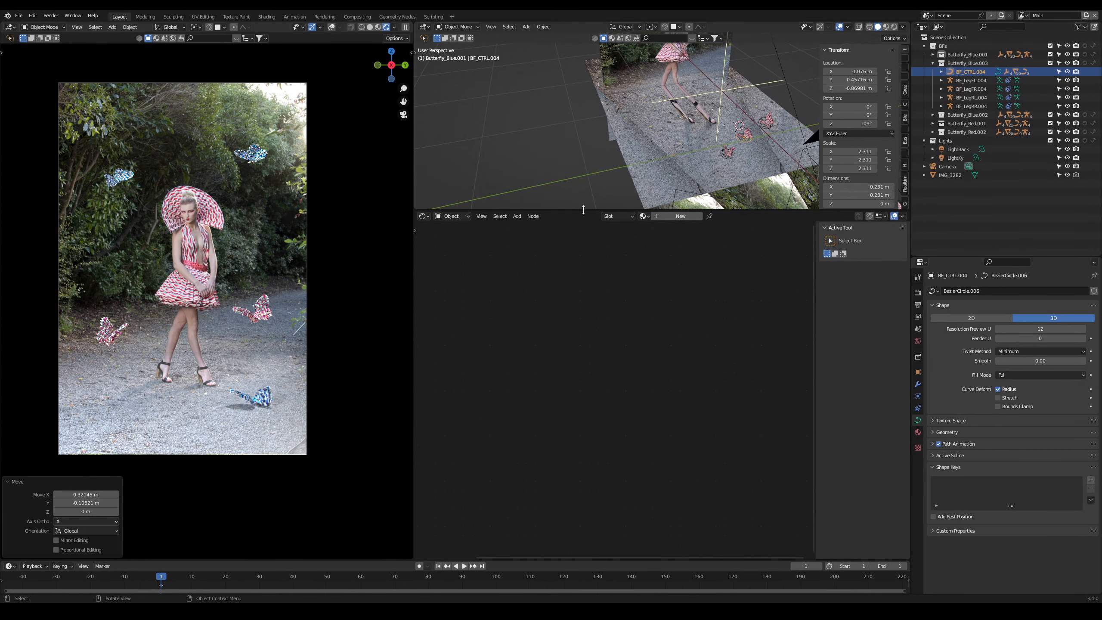
Step: Enlarge the upper 3D viewport, hide its sidebar, and collapse the BFs and Lights collections
drag(583, 210, 583, 328)
click(924, 46)
click(923, 55)
key(n)
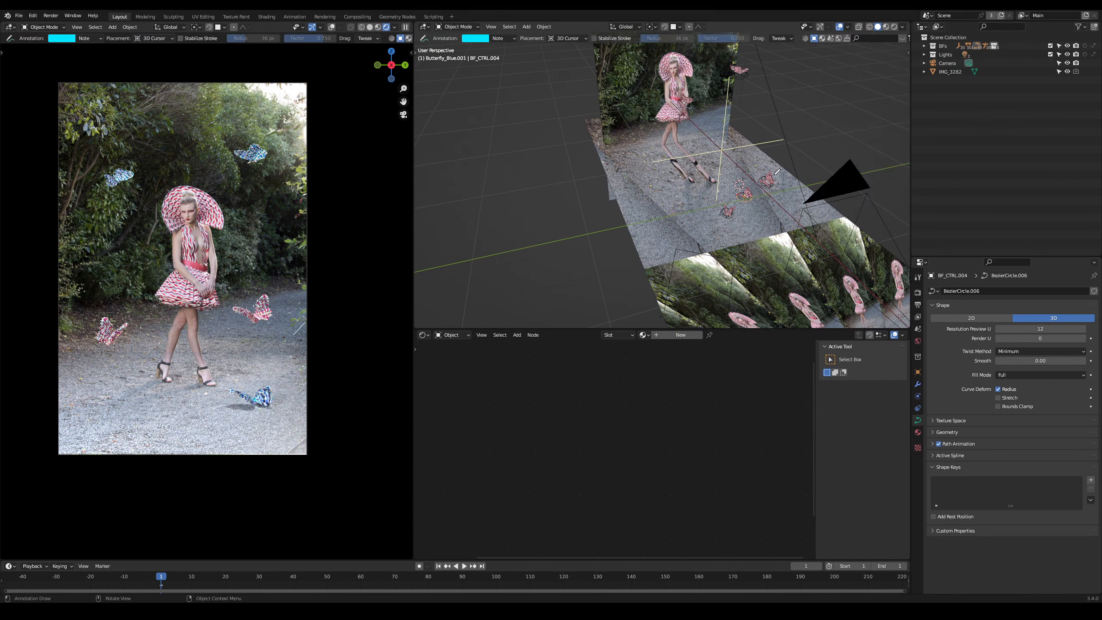
drag(592, 249, 846, 134)
drag(575, 218, 805, 138)
drag(723, 143, 888, 116)
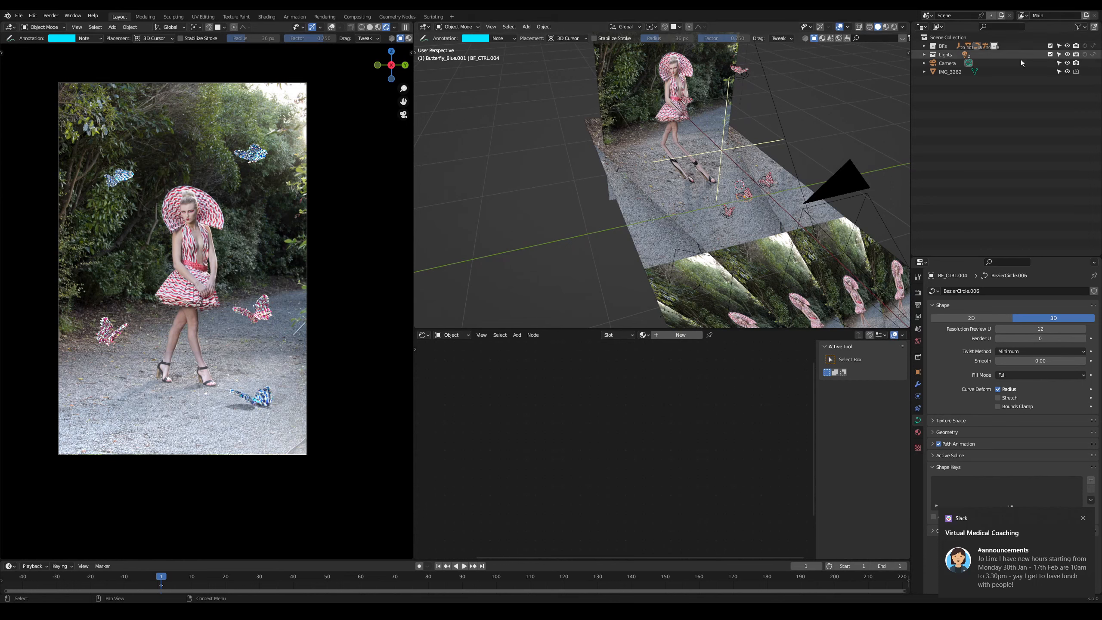
Step: Move the IMG_3282 backdrop and the ground plane into a new ShadowCatcher collection and rename the plane ground
click(948, 72)
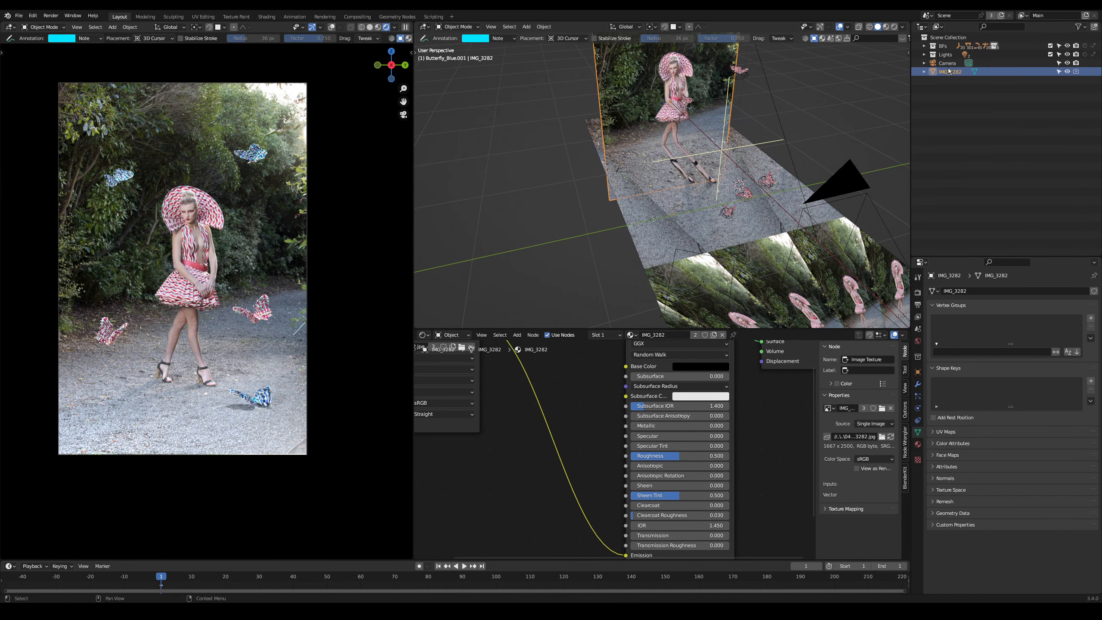
key(w)
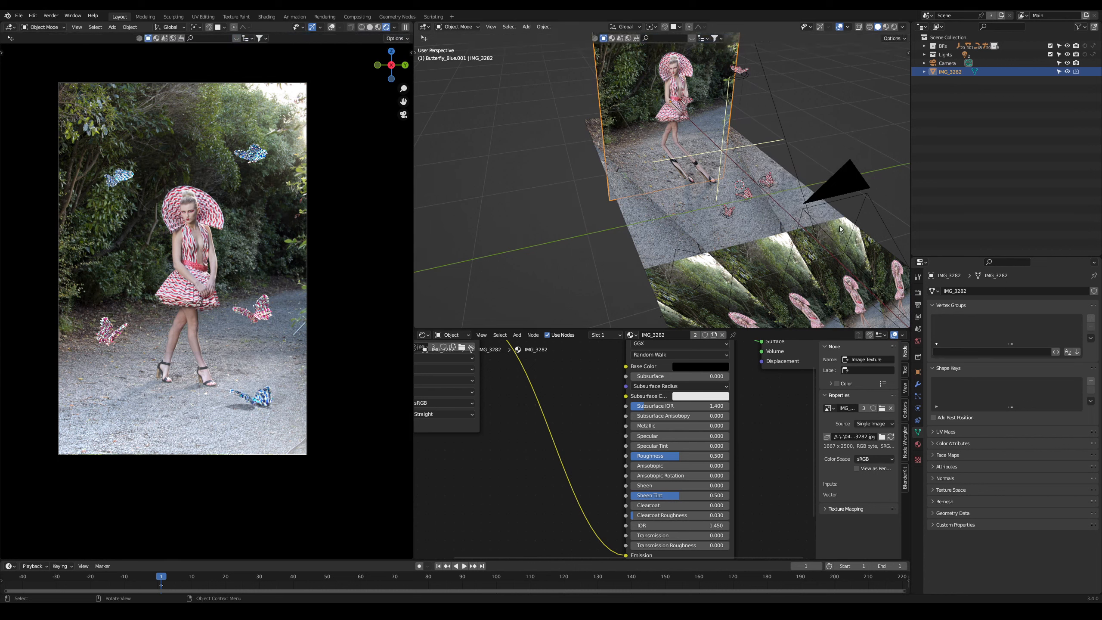
click(636, 242)
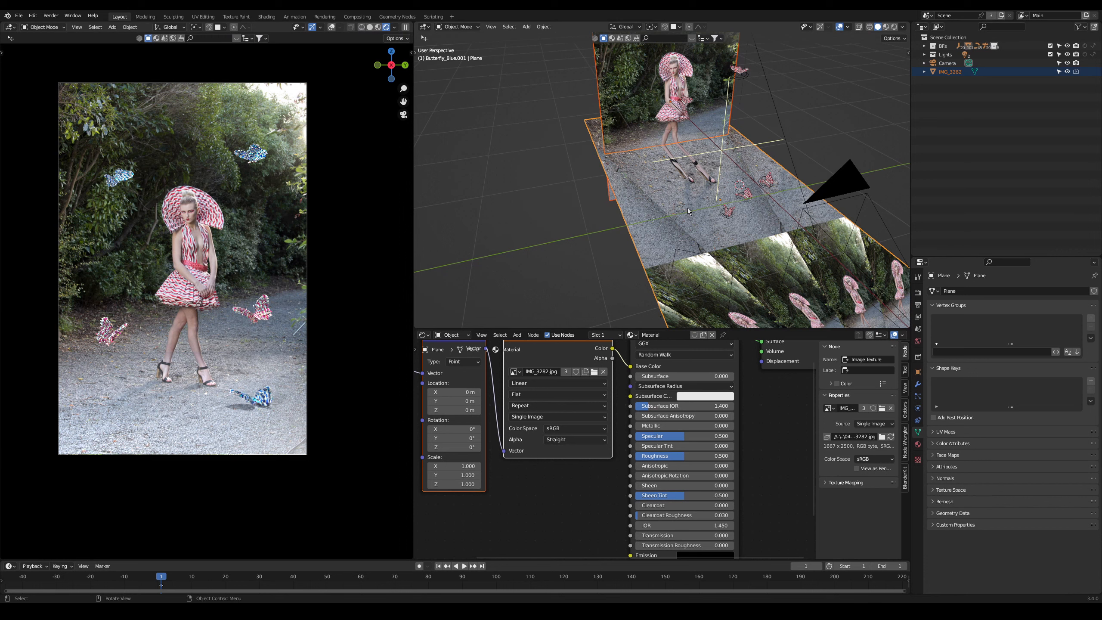
key(m)
click(631, 172)
text(ShadowCatcher)
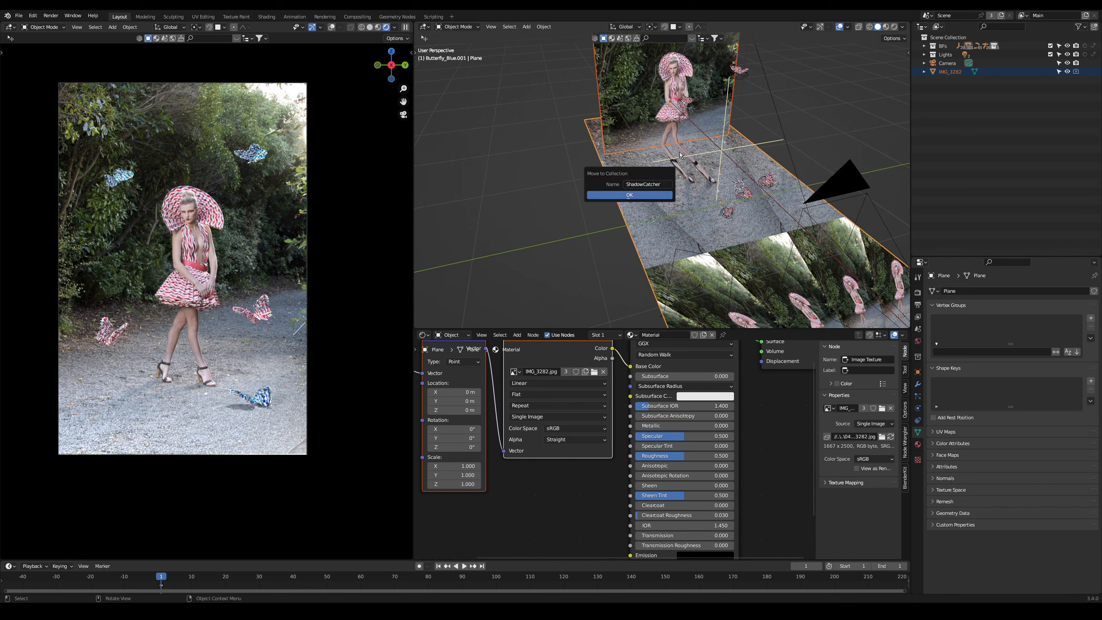
key(Return)
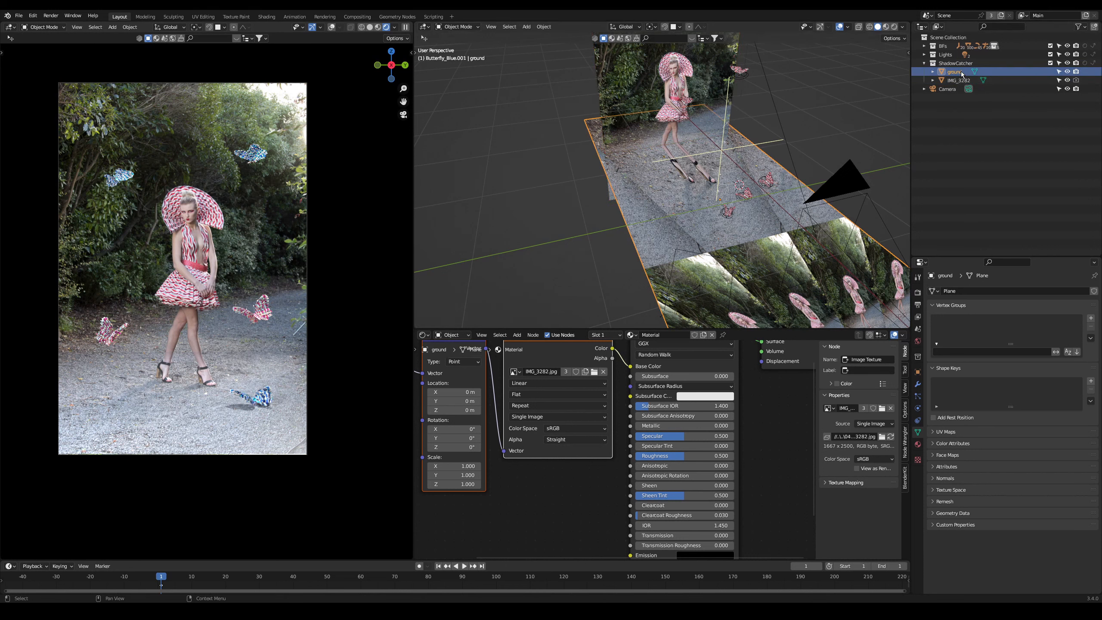
Step: Hide the IMG_3282 backdrop and set the ShadowCatcher collection to Indirect Only in the Main view layer
click(1066, 80)
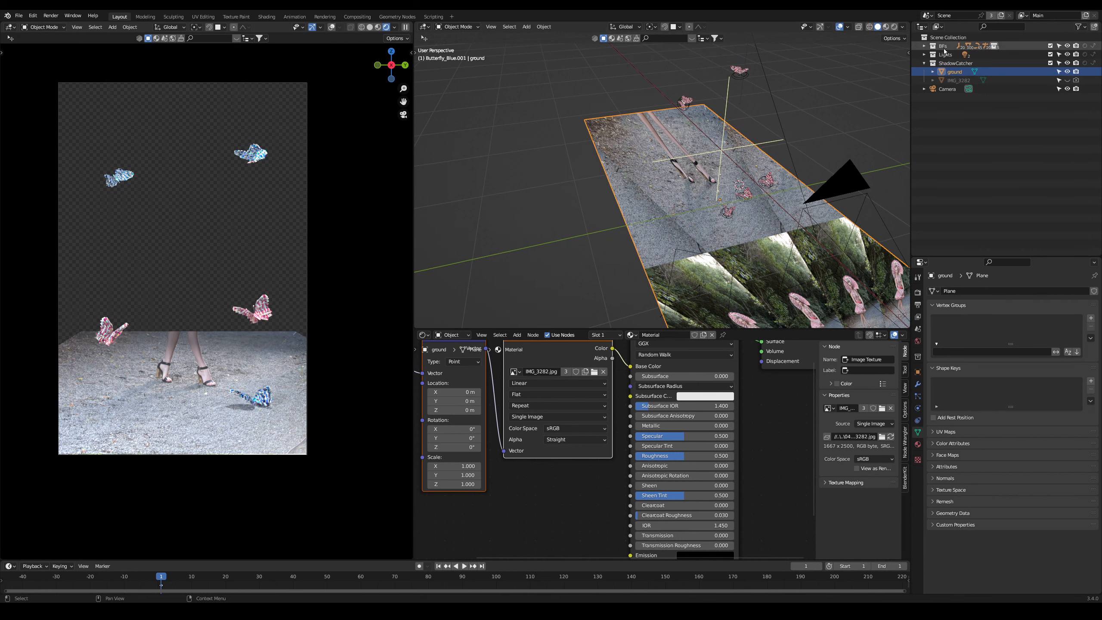
click(955, 63)
right_click(917, 63)
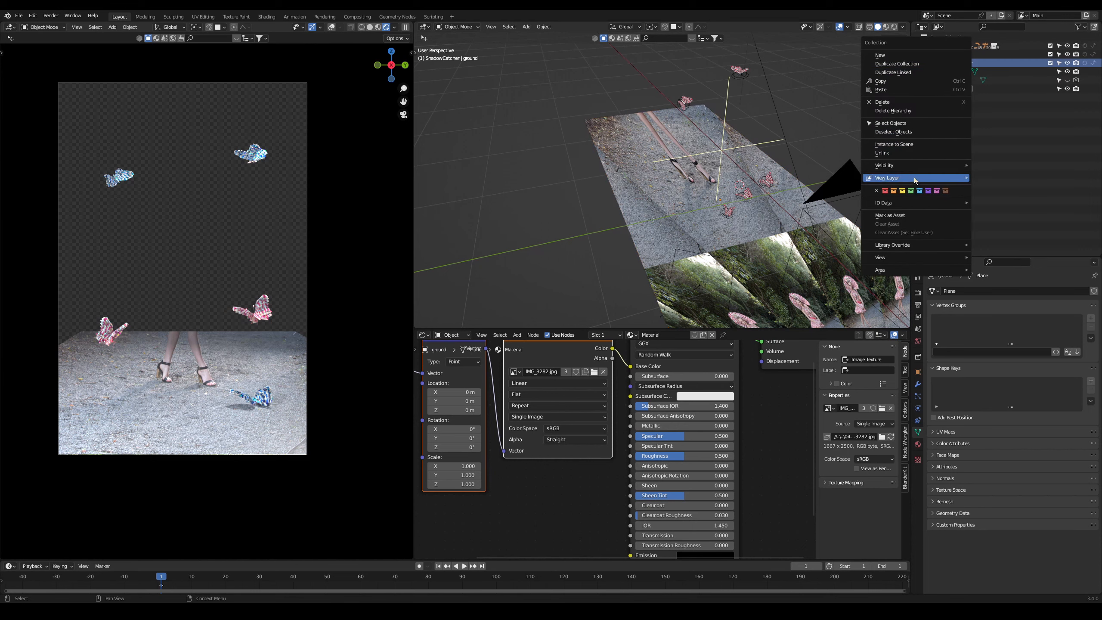
mouse_move(913, 178)
click(1009, 212)
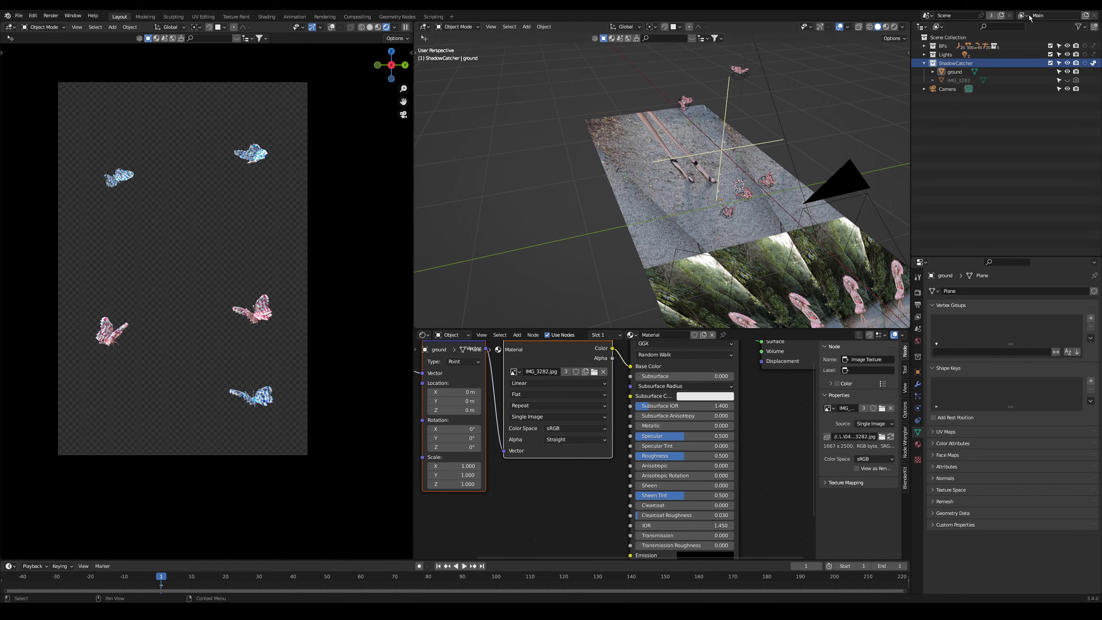
Step: Add a view layer that copies the Main layer's settings and name it Shadow
click(1085, 15)
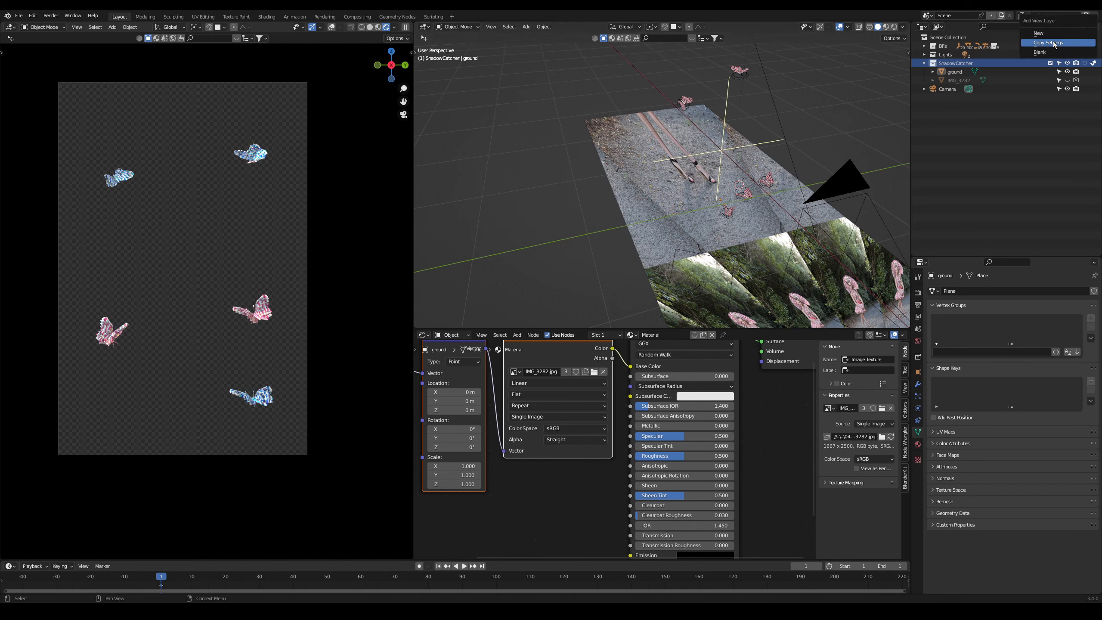
click(1047, 43)
click(1059, 17)
text(Sh)
key(Return)
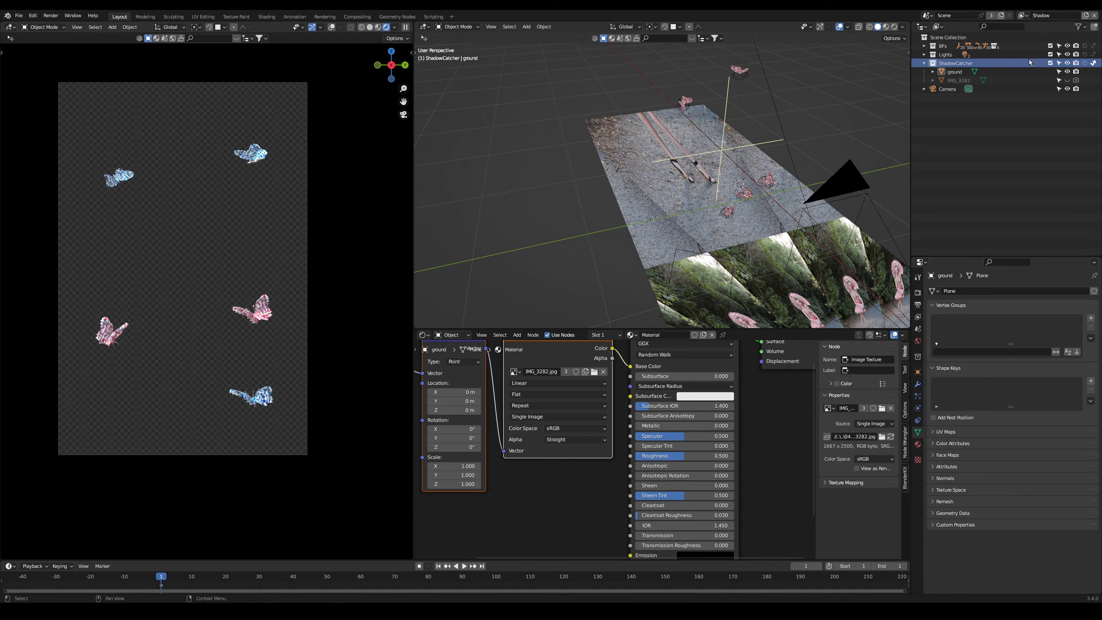
Step: In the Shadow view layer, set the BFs collection to Indirect Only and clear Indirect Only from ShadowCatcher
right_click(947, 46)
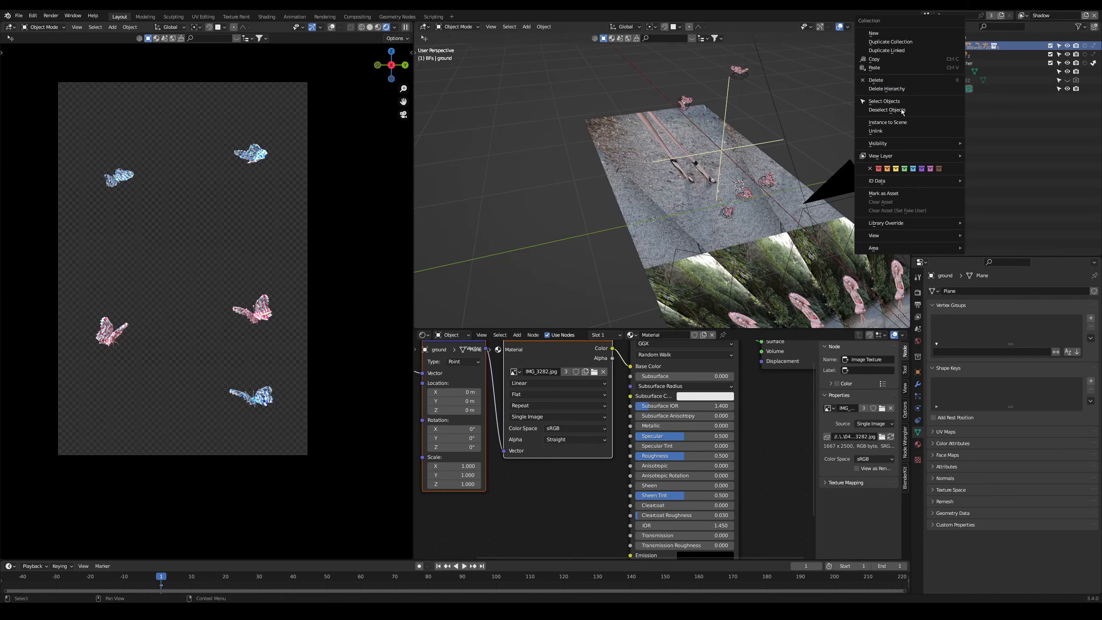
mouse_move(897, 157)
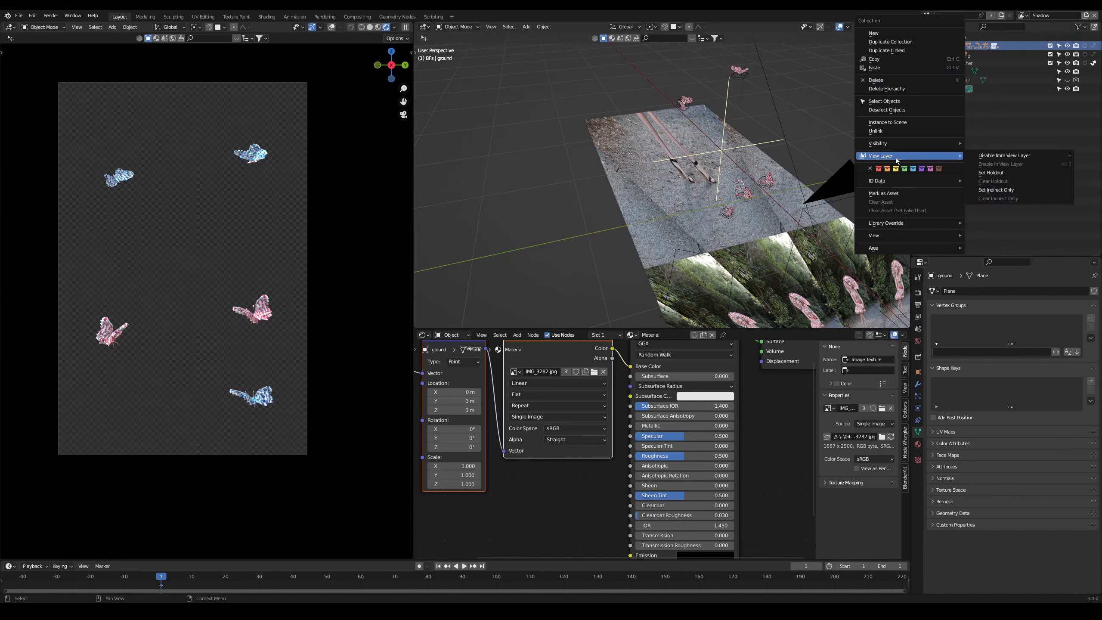
click(1004, 192)
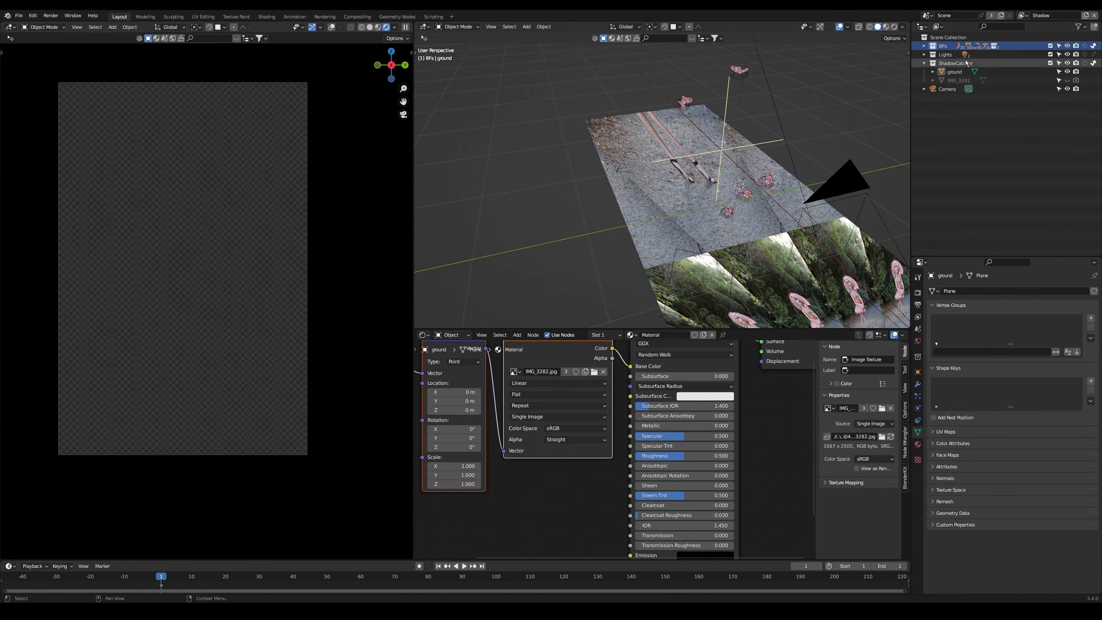
right_click(951, 65)
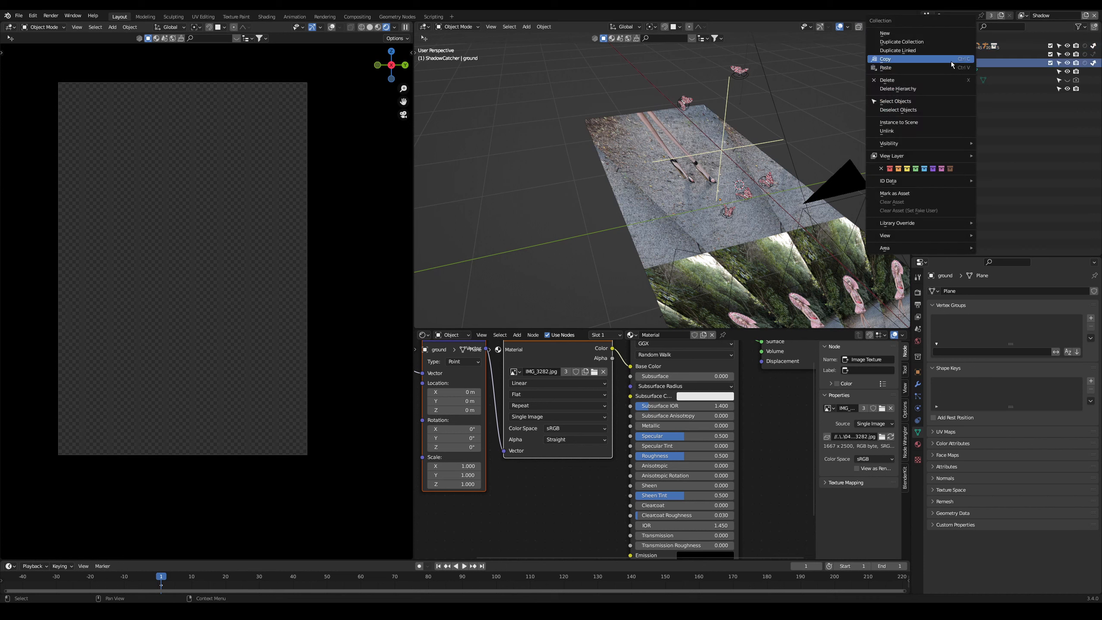
mouse_move(923, 161)
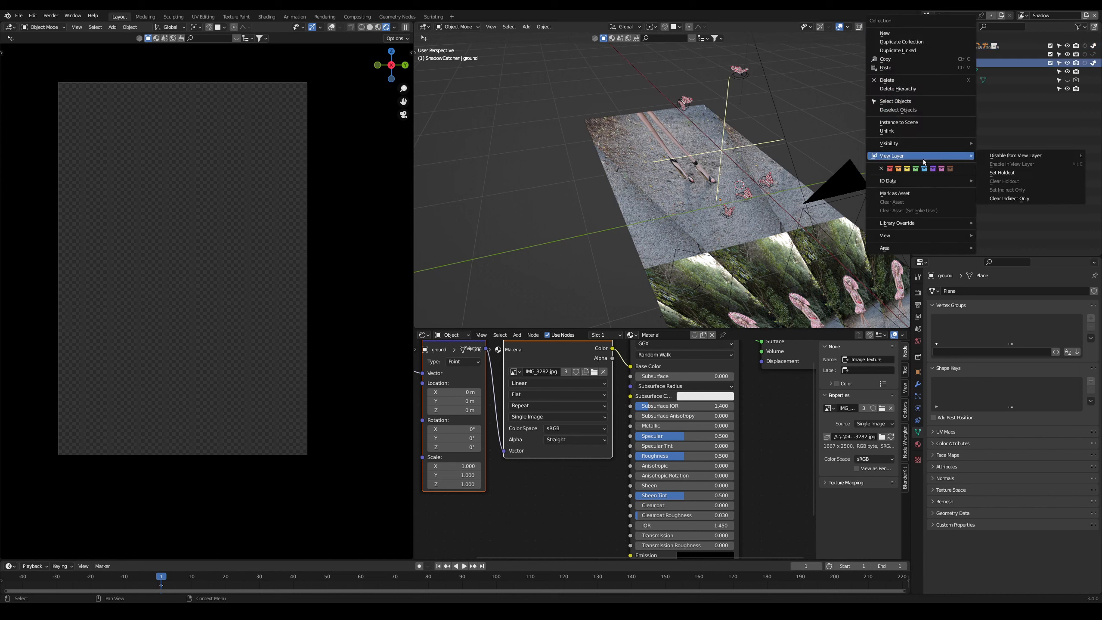
click(1014, 198)
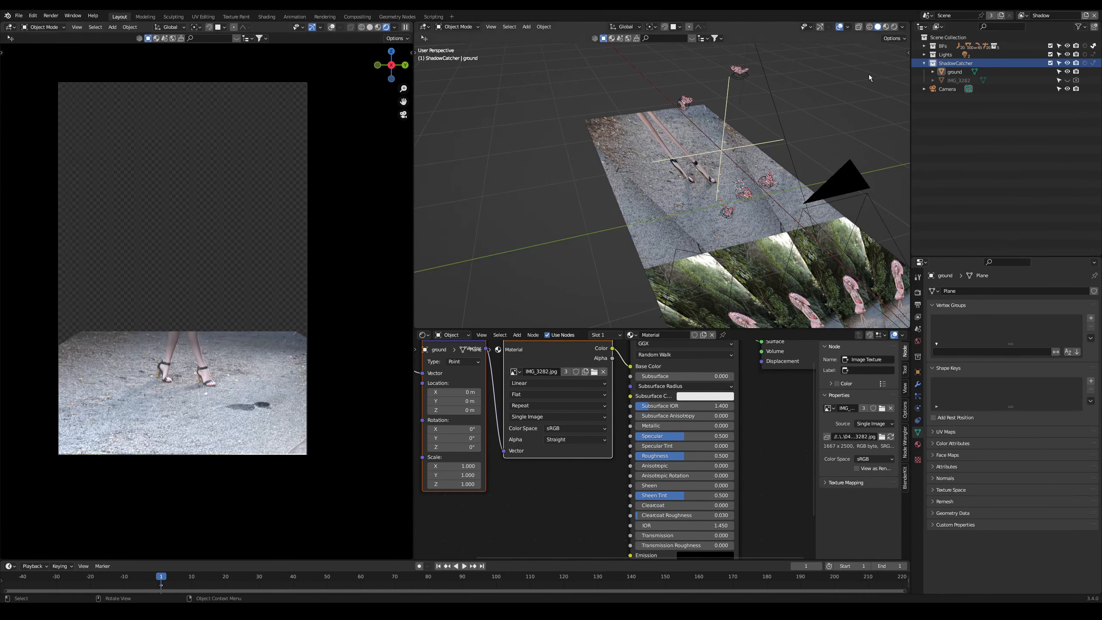
Step: Make the ground object a shadow catcher in its object visibility settings
click(967, 75)
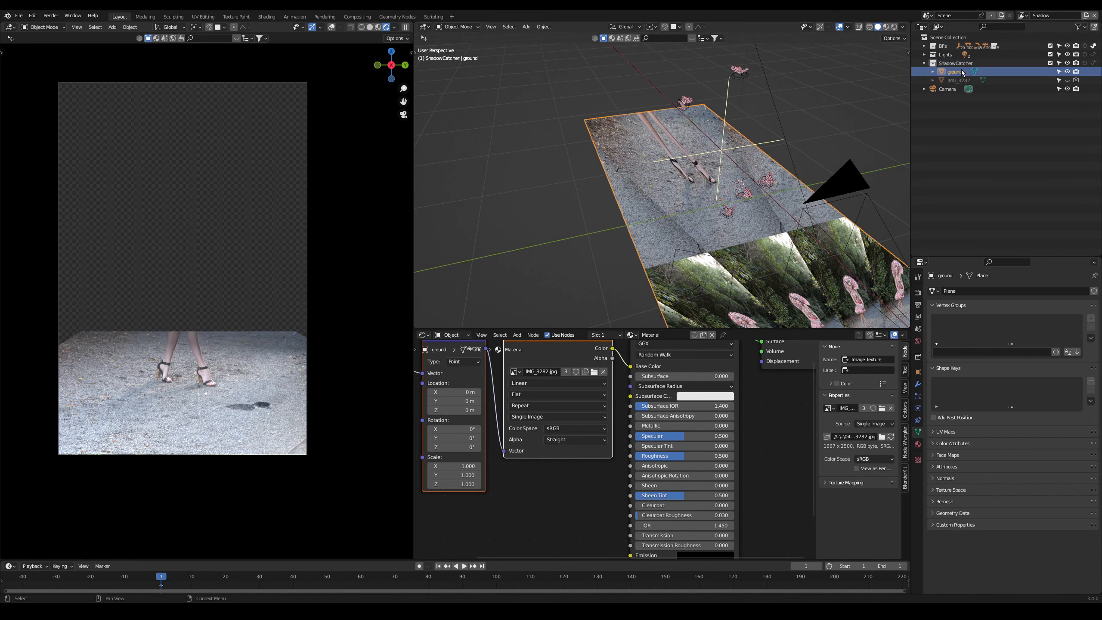
click(917, 371)
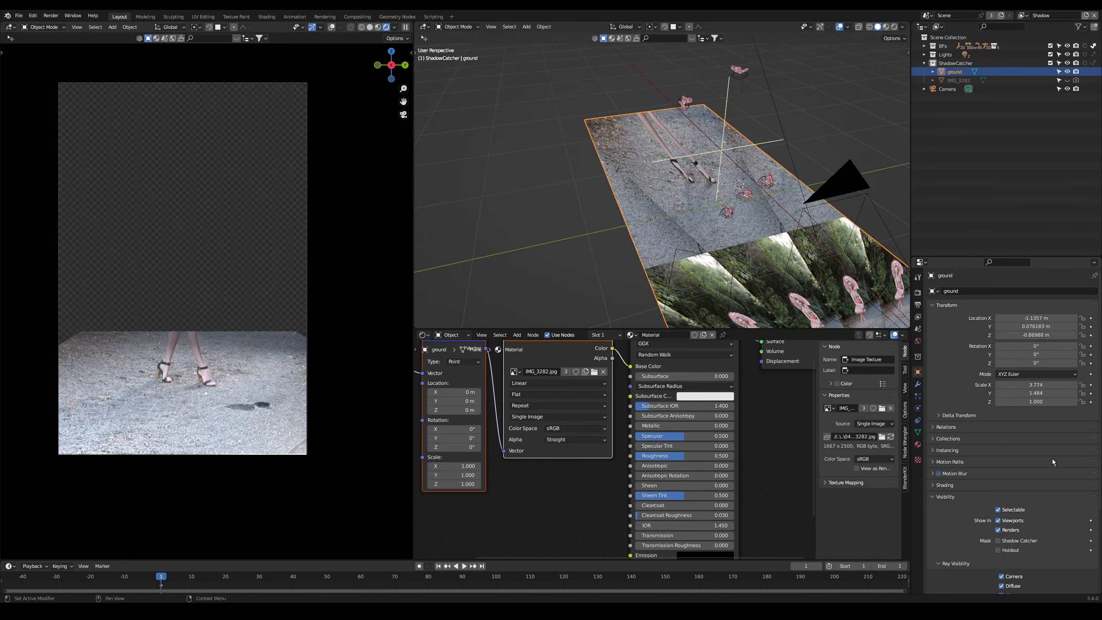
scroll(1045, 447, down, 5)
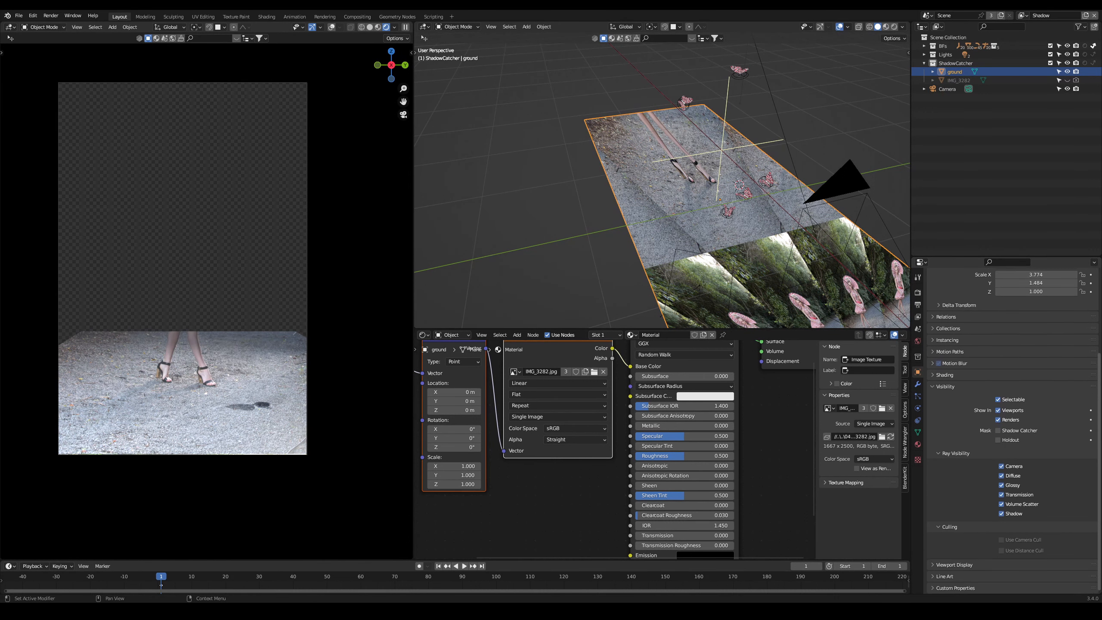
click(1010, 430)
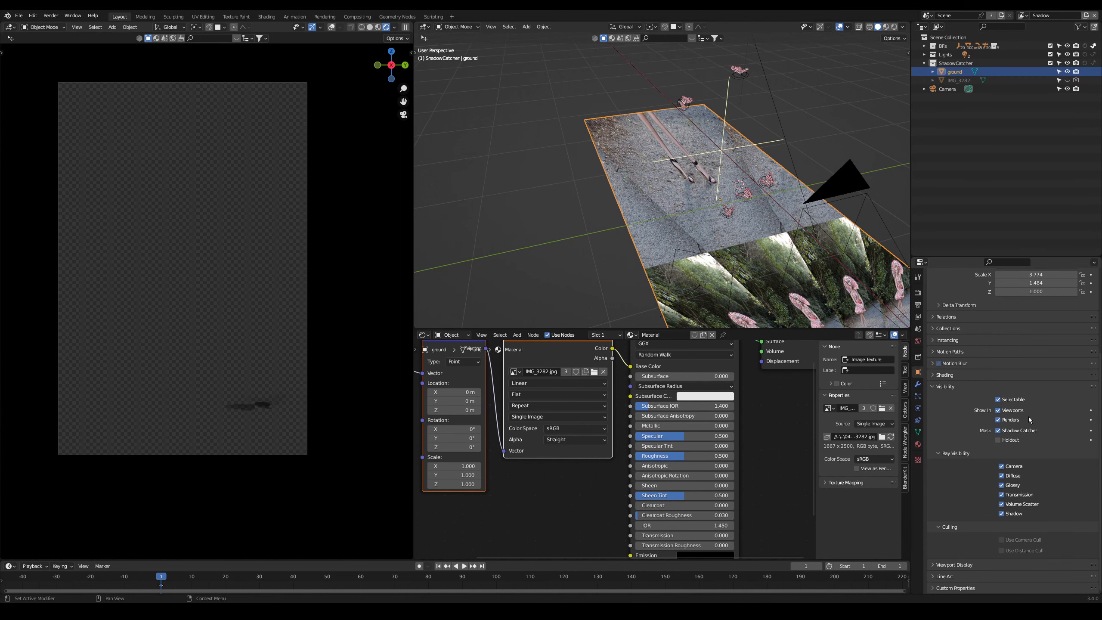
Step: Examine the butterfly's isolated shadow up close in the maximized camera view
key(ctrl+space)
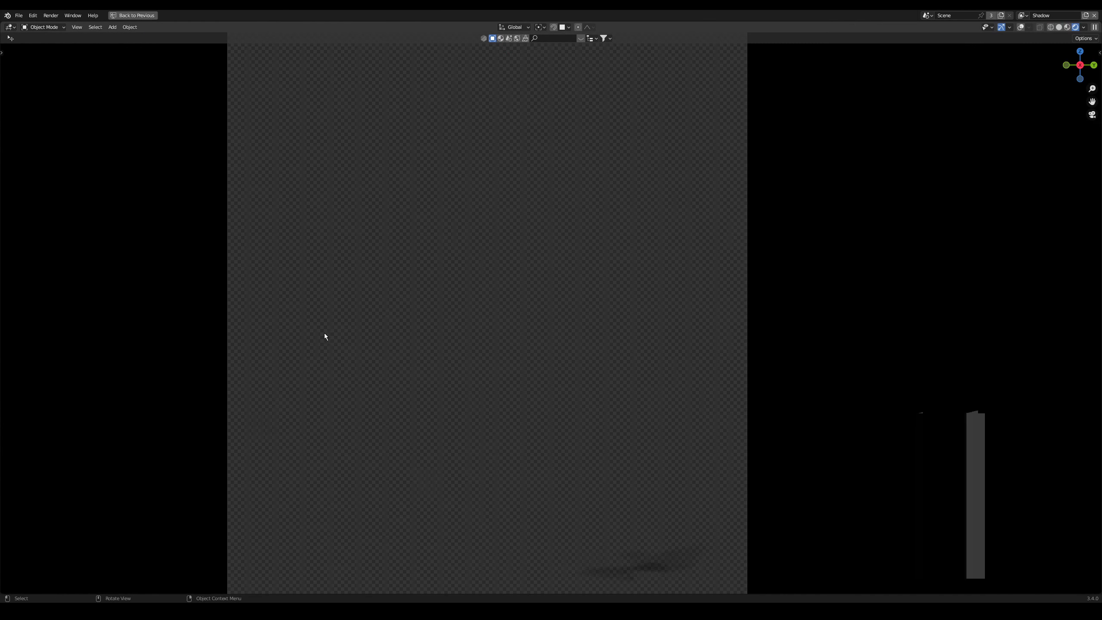
shift+middle_drag(750, 528, 690, 329)
scroll(690, 329, up, 2)
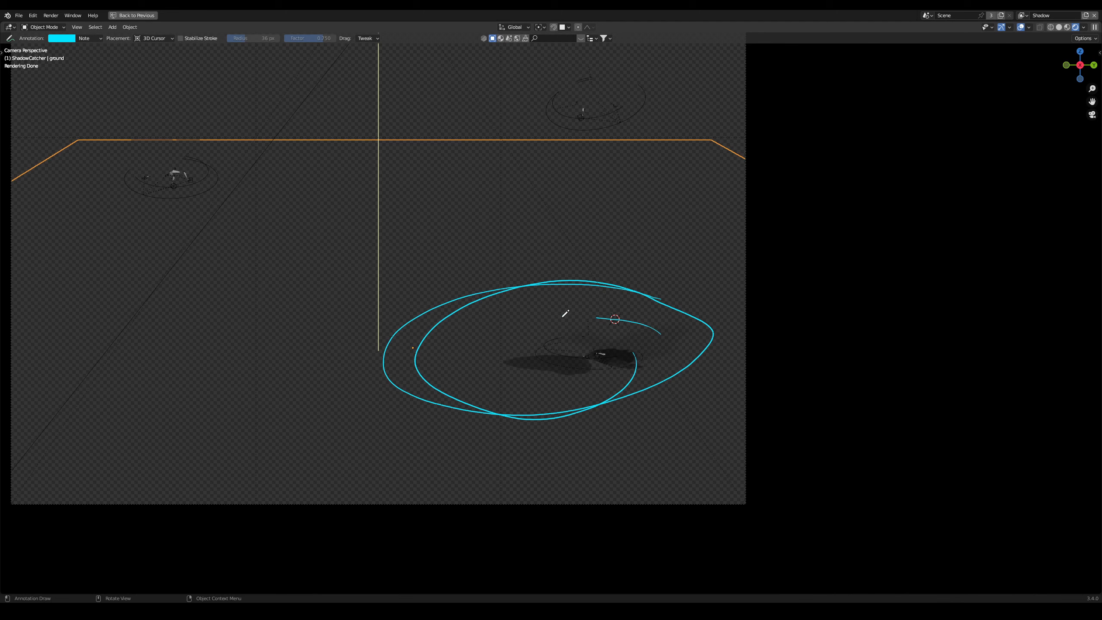
mouse_move(597, 317)
mouse_down()
mouse_move(570, 316)
mouse_move(482, 354)
mouse_up()
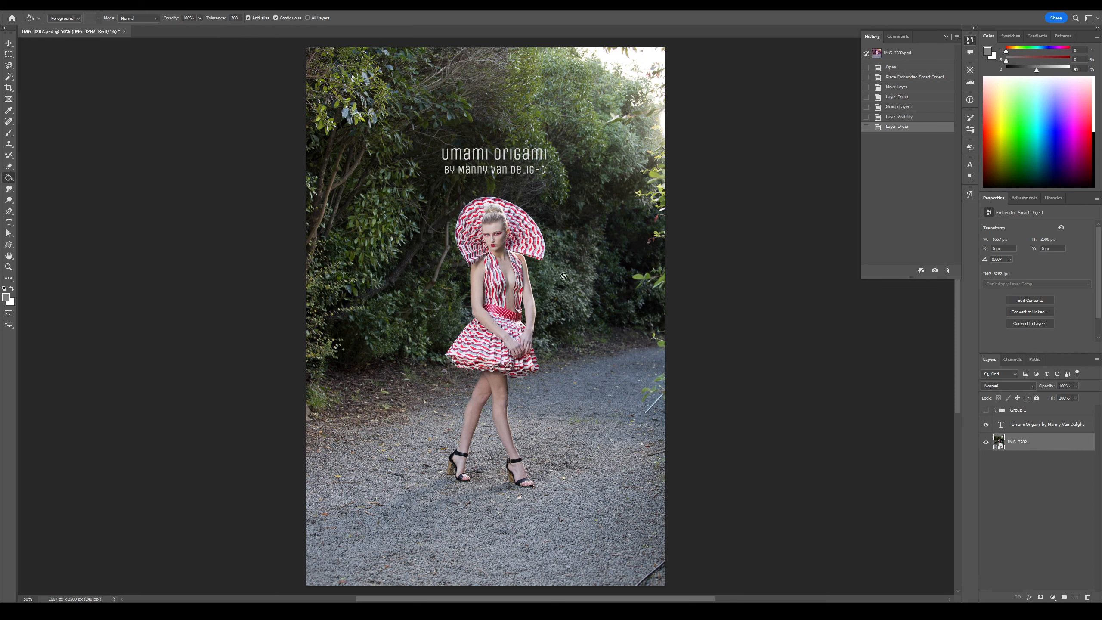
Step: Switch to Photoshop and mark the distracting objects near the photo's right edge with cyan brush strokes on a new layer
drag(607, 583, 735, 501)
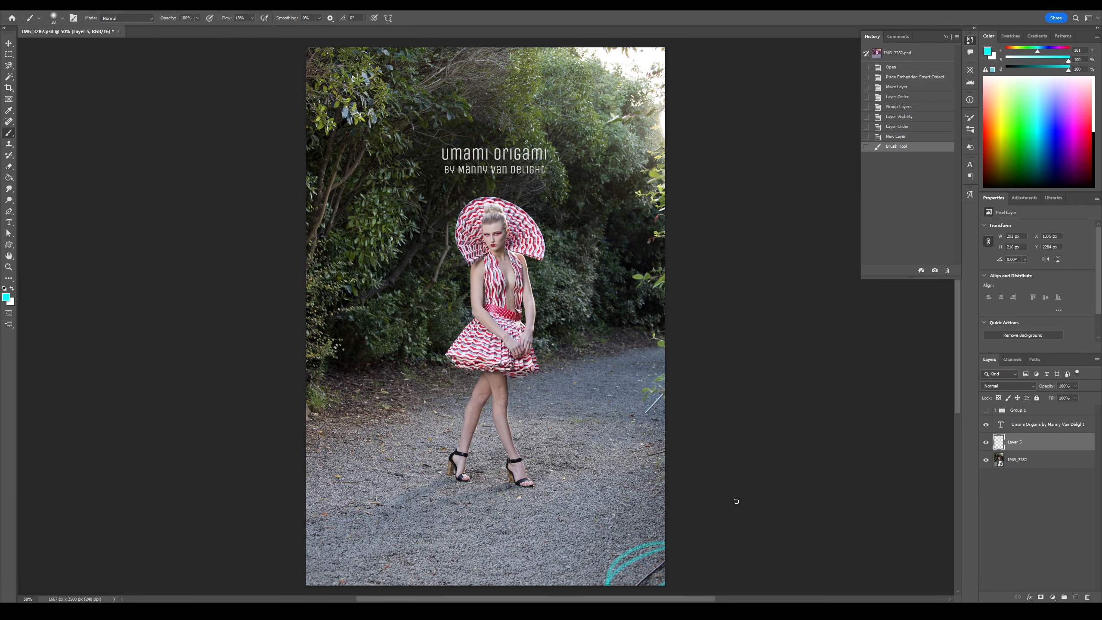
drag(664, 419, 672, 408)
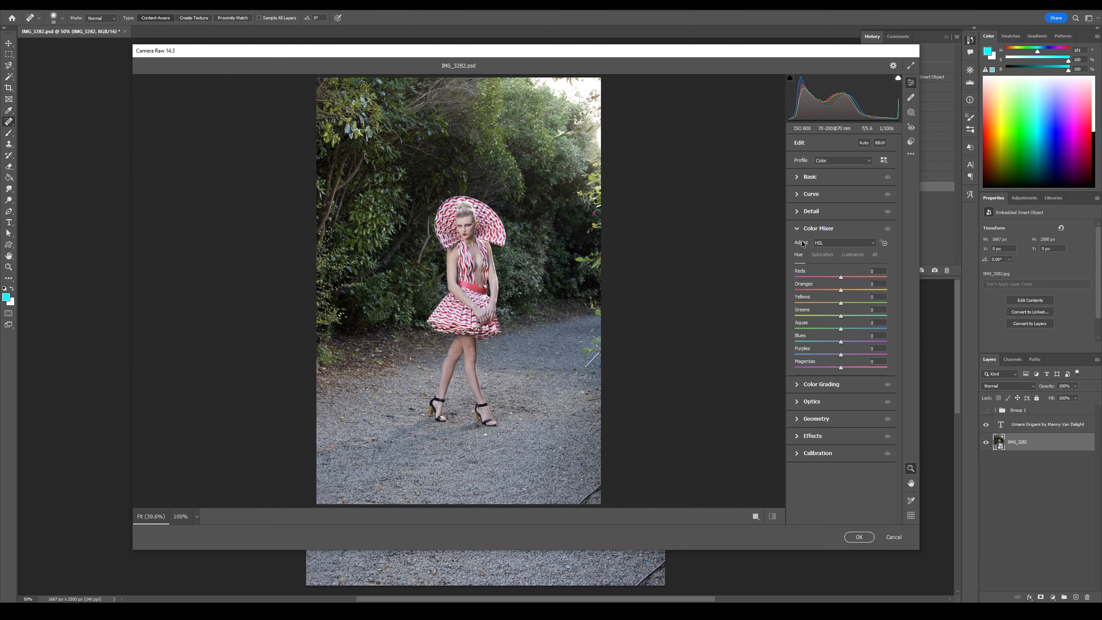
Step: Apply a Camera Raw Filter to the IMG_3282 layer with the Greens and Aquas hues lowered to their minimum
click(814, 231)
click(814, 232)
drag(842, 319, 780, 307)
drag(841, 329, 783, 332)
click(859, 536)
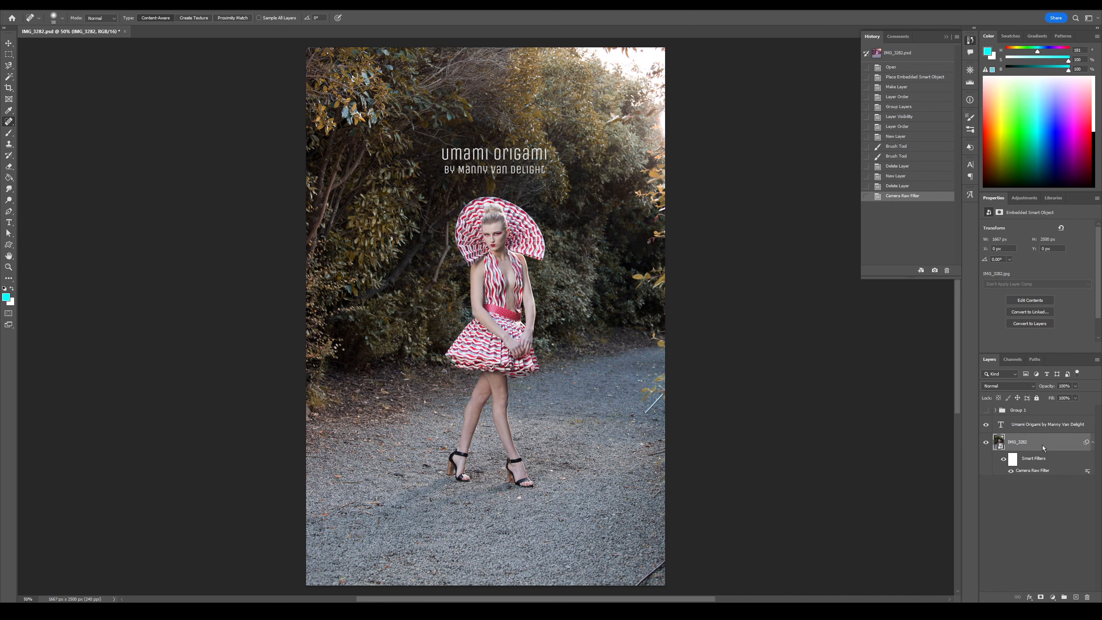
Step: Apply a second Camera Raw Filter to the IMG_3282 layer with the Greens and Yellows hues lowered to their minimum
double_click(1046, 469)
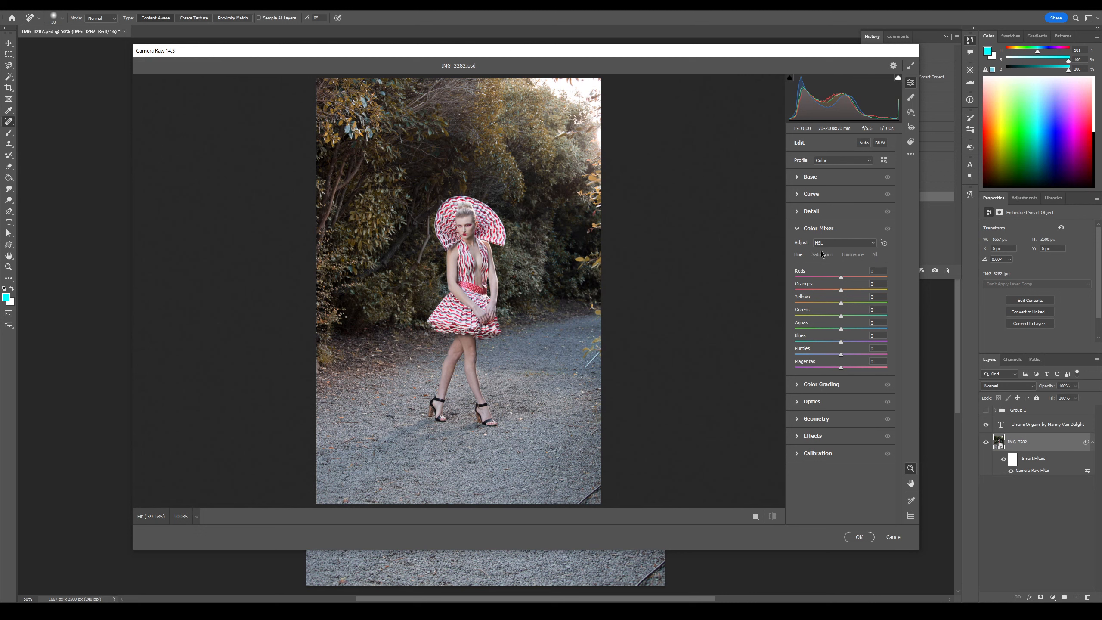
drag(843, 319, 725, 323)
drag(840, 303, 759, 308)
key(Return)
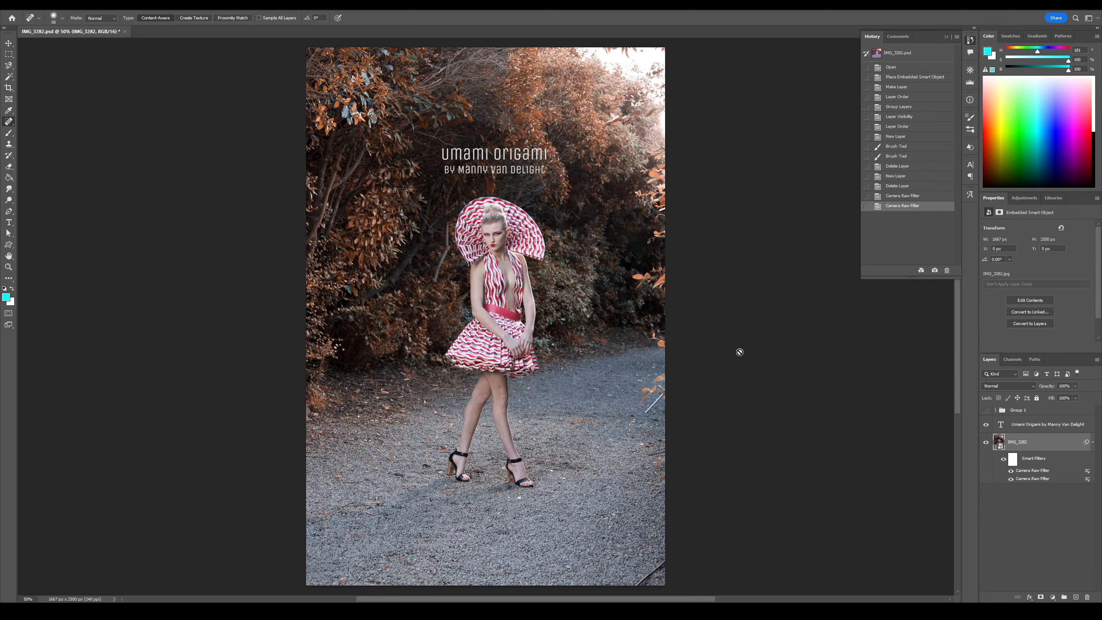
Step: Compare the photo with the two Camera Raw filters switched off and back on
click(1010, 470)
click(1010, 479)
click(1010, 479)
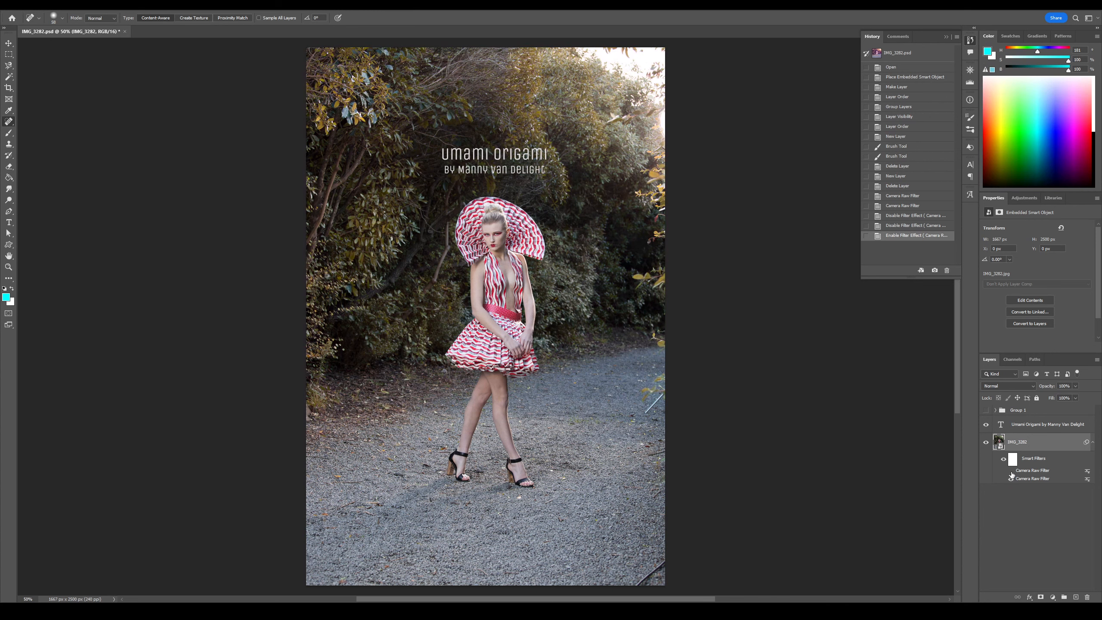
click(1010, 471)
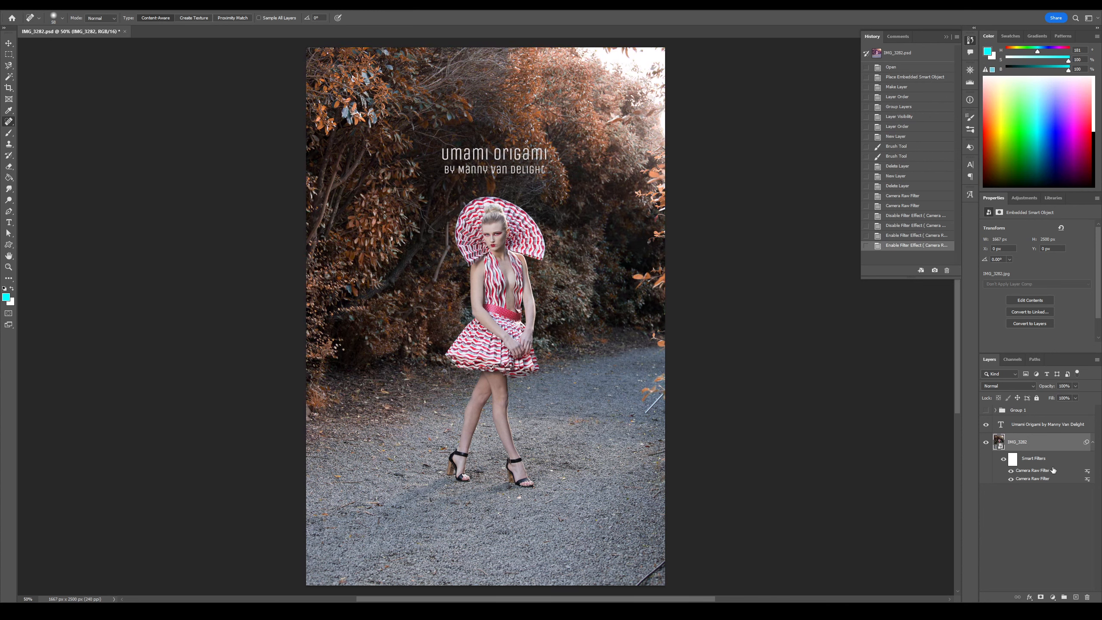
Step: Rasterize the IMG_3282 layer and remove the distracting objects along the photo's lower right edge with the Spot Healing Brush
right_click(1047, 445)
click(1031, 249)
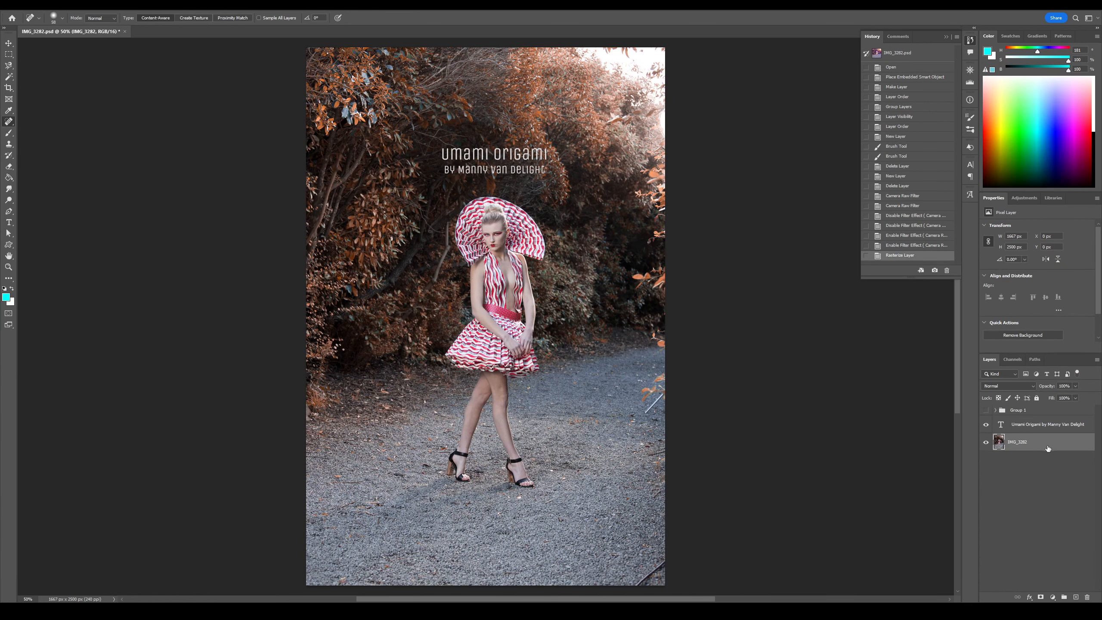
drag(632, 587, 662, 564)
drag(642, 413, 664, 393)
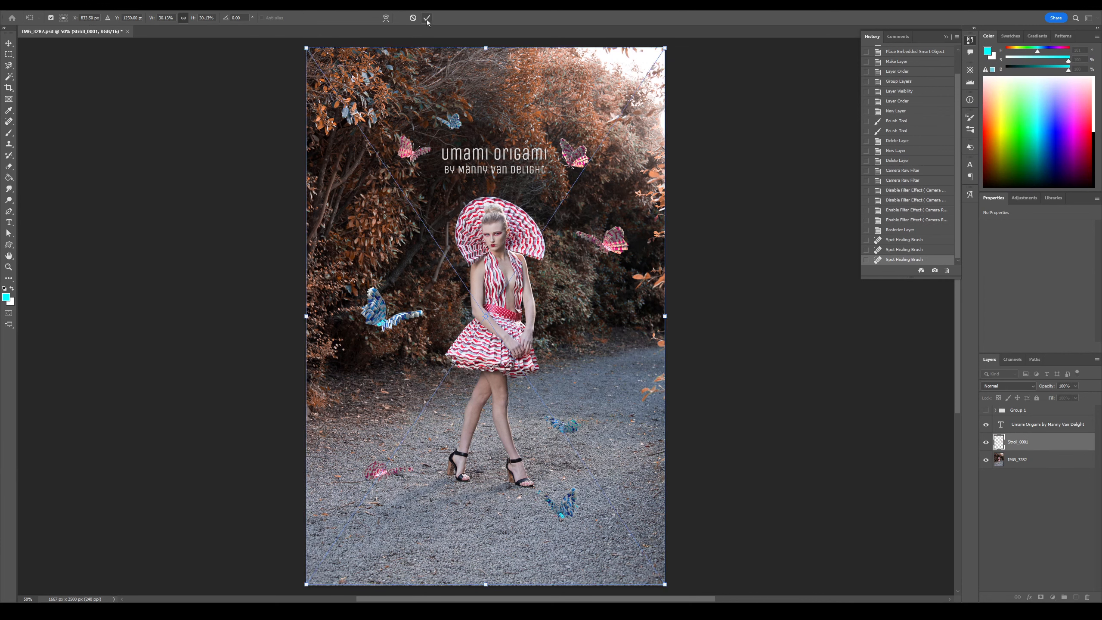
Step: Place the butterfly render Stroll_0001.png as an embedded smart object covering the photo, directly above the IMG_3282 layer
click(429, 18)
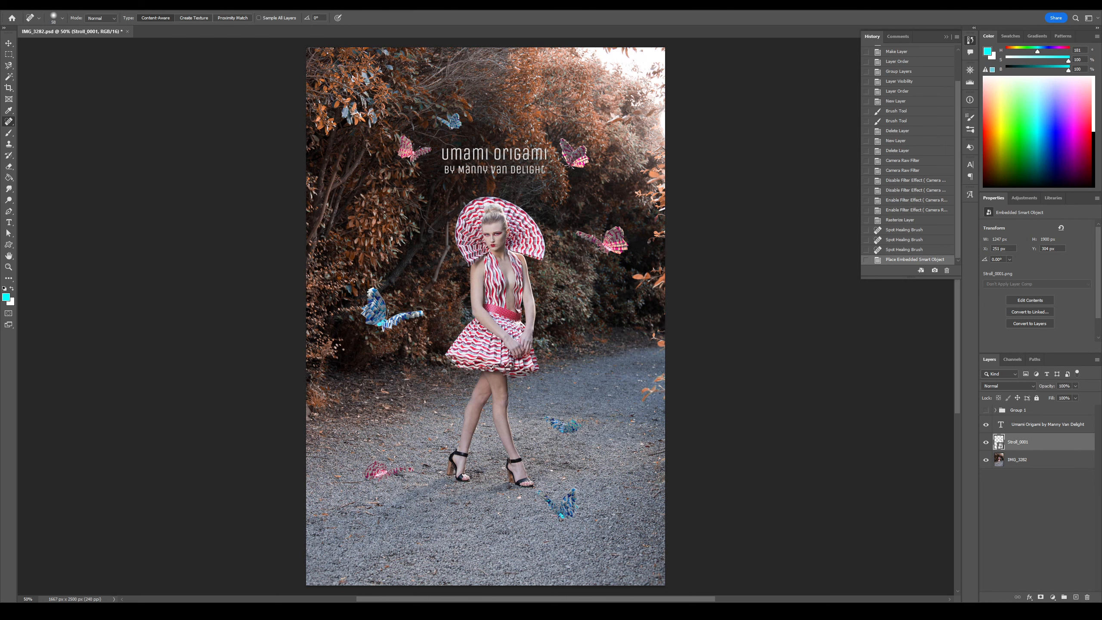
Step: Place the shadow render Image0001 as an embedded smart object and move it directly below the Stroll_0001 layer
drag(1101, 321, 463, 385)
drag(1058, 441, 1044, 469)
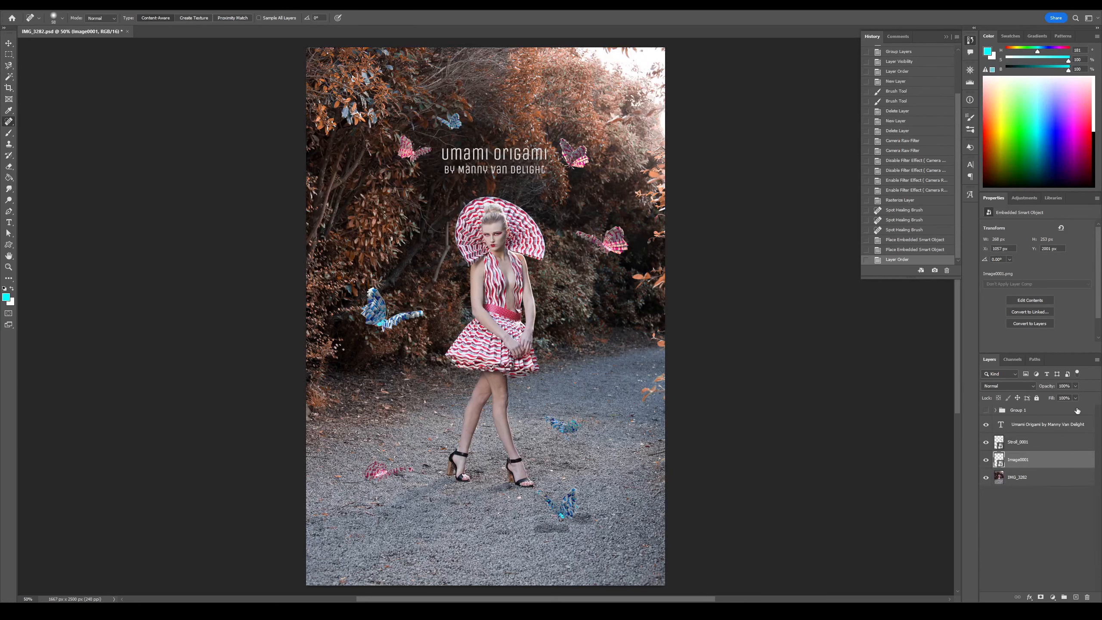
click(986, 460)
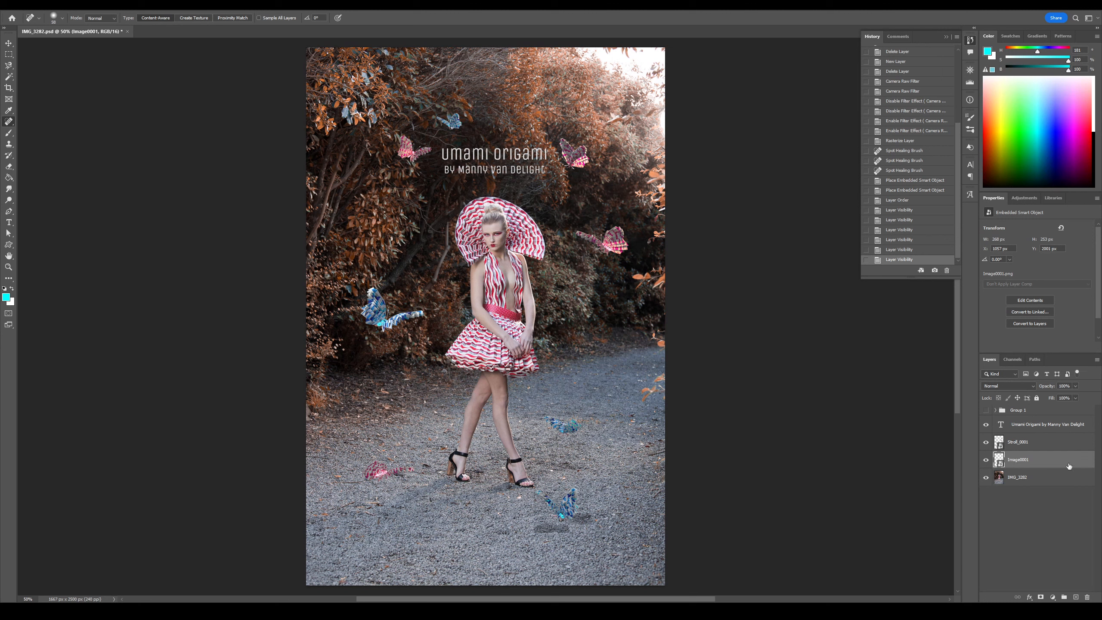
Step: On a new layer above Stroll_0001, draw a radial gradient from the photo's upper right corner in an orange sampled from the leaves
click(1062, 449)
click(1075, 597)
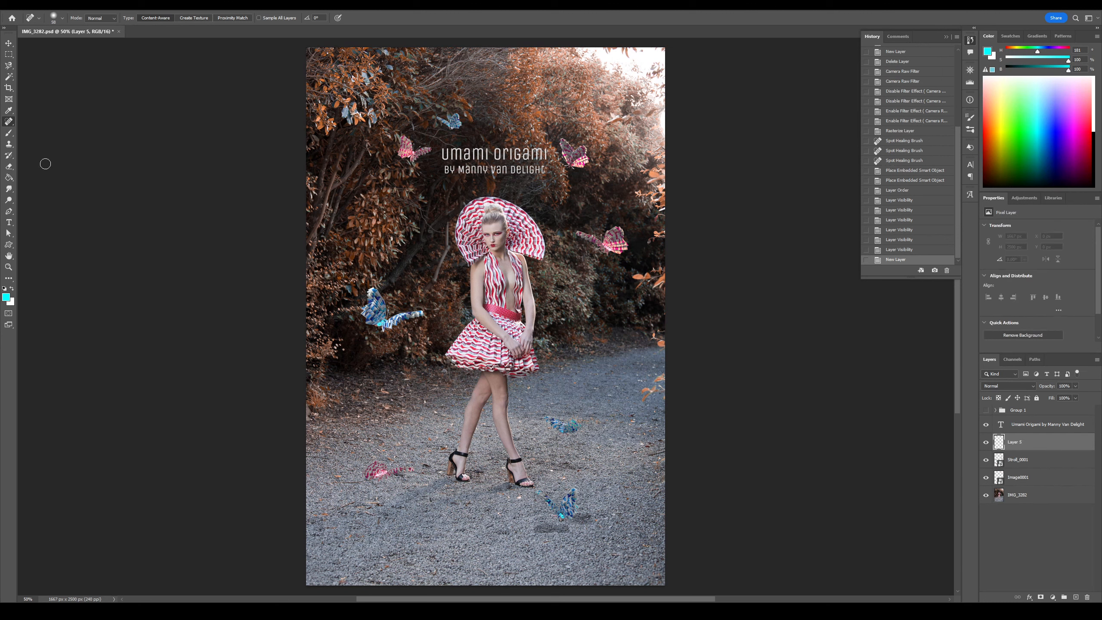
click(6, 297)
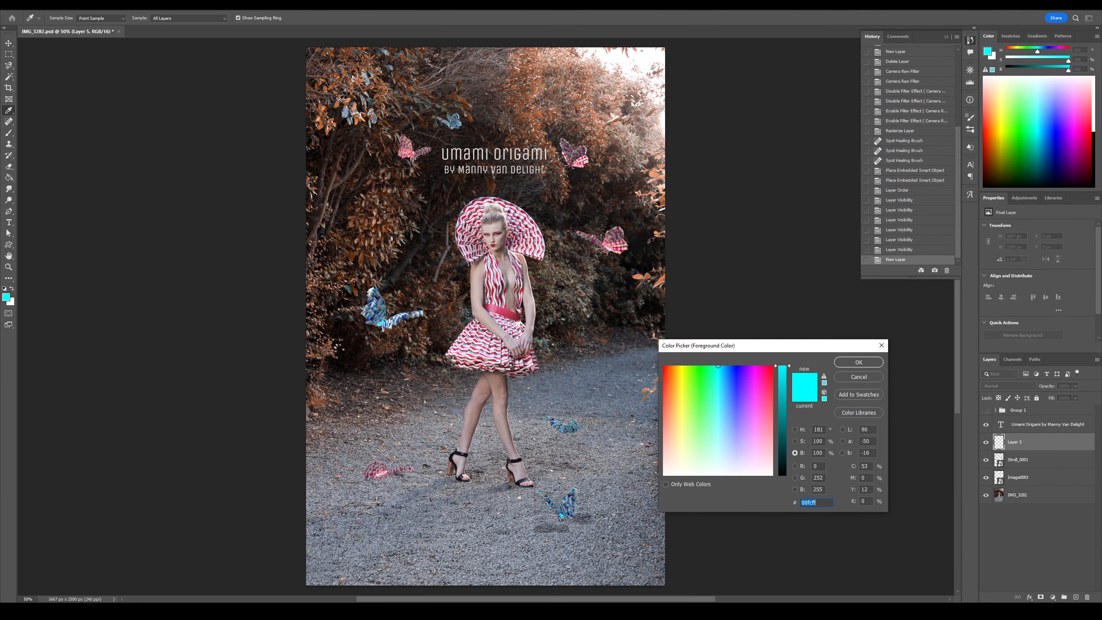
click(339, 99)
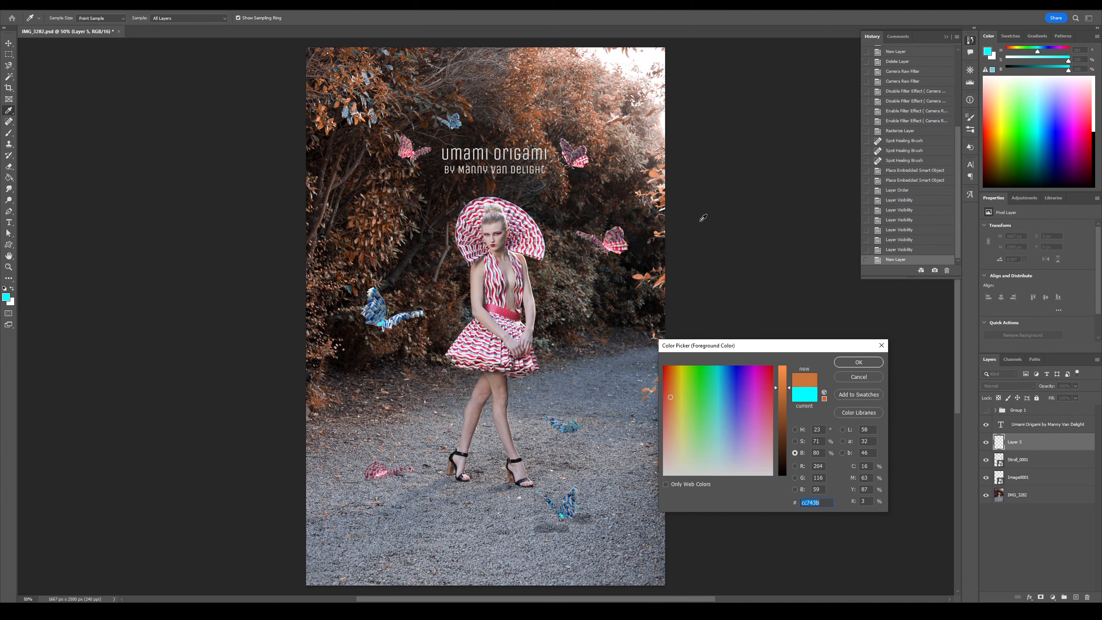
key(Return)
click(9, 177)
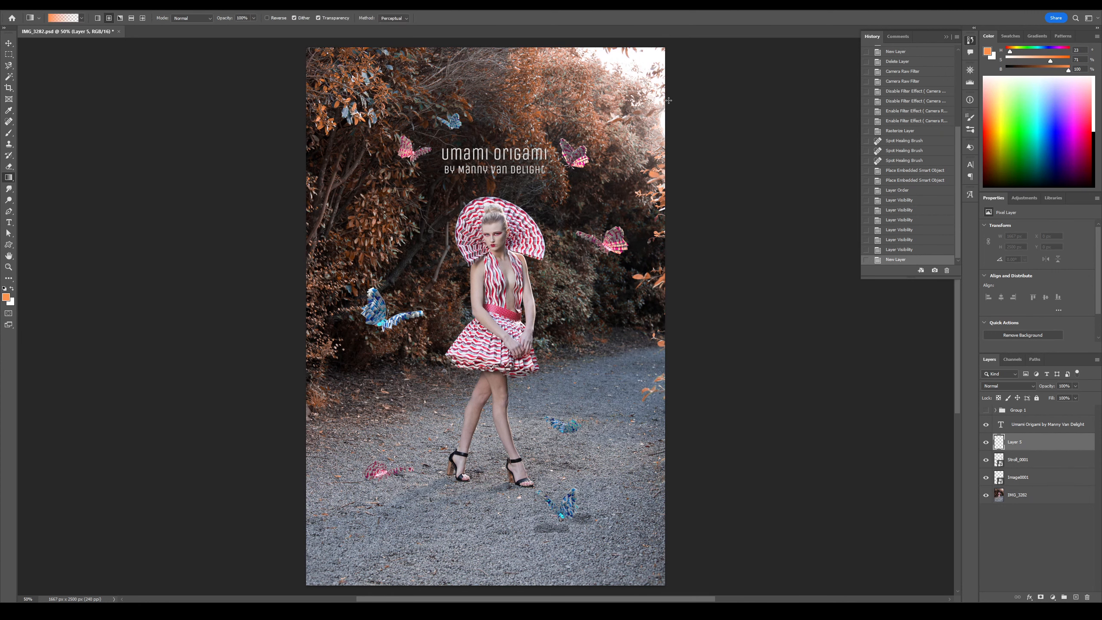
drag(654, 69, 533, 218)
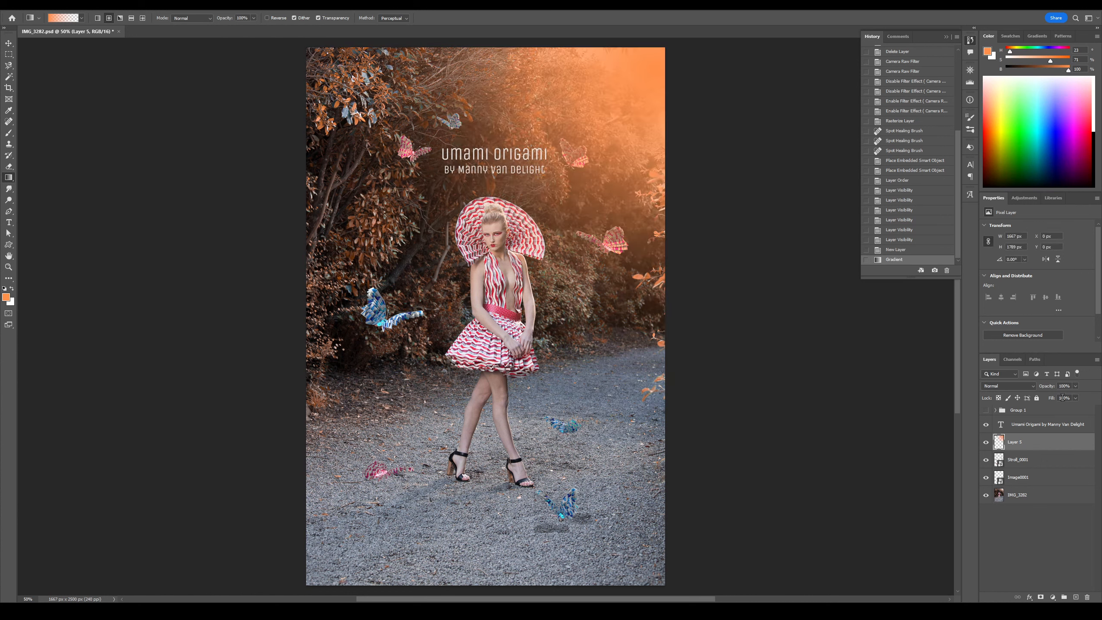
Step: Set the blending mode of the orange gradient layer to Screen
click(1015, 373)
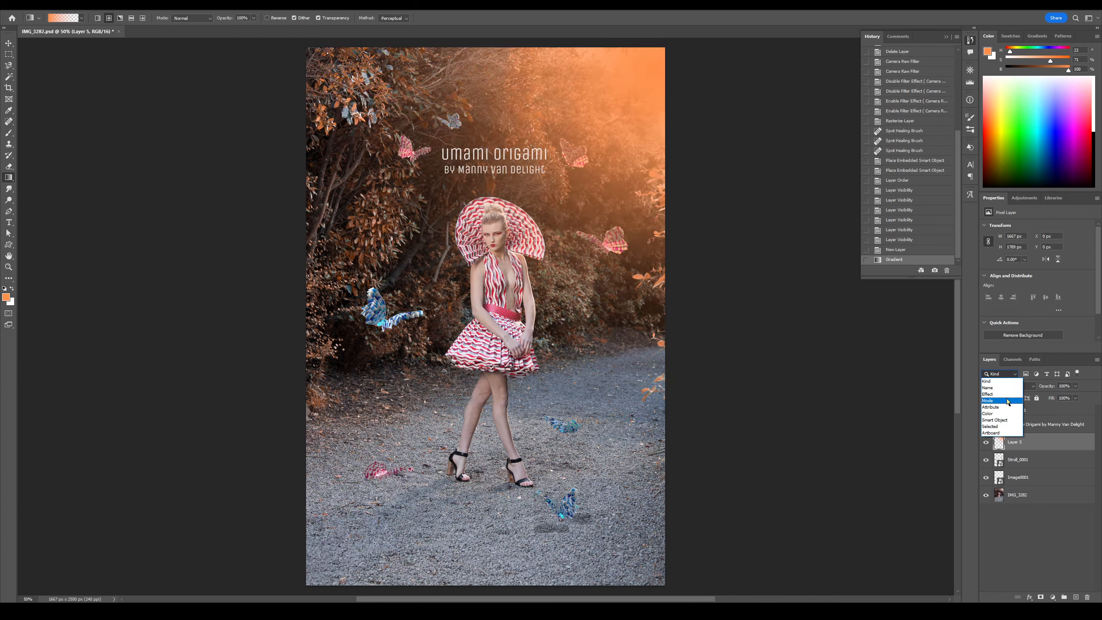
click(1086, 373)
click(1007, 385)
click(997, 467)
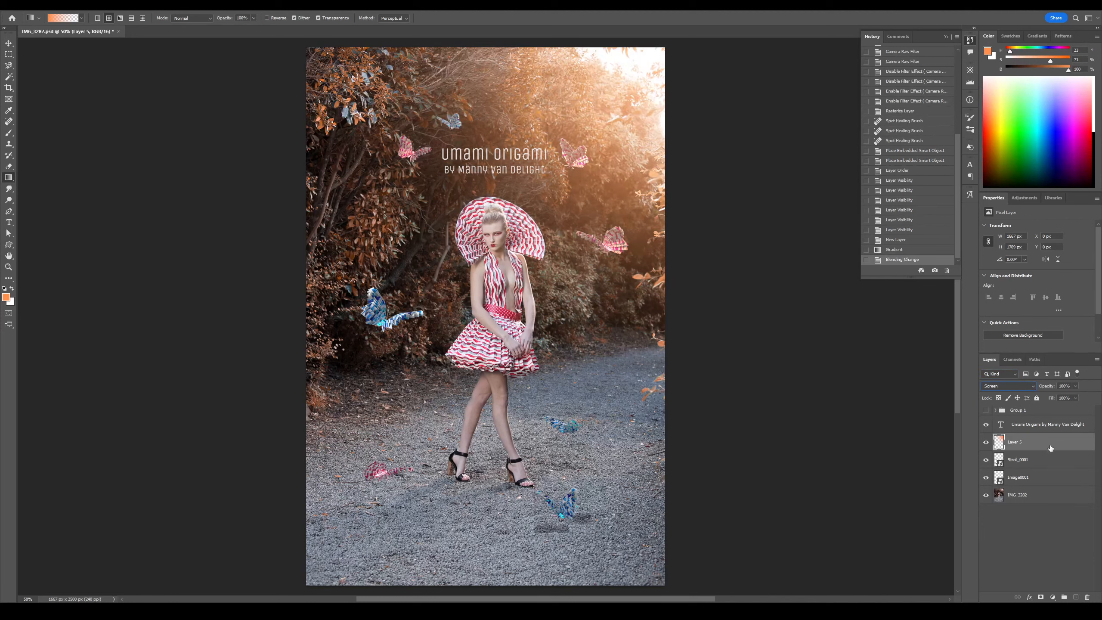
Step: Add a layer below Layer 5 with a large magenta (#ed1fff) radial gradient from the photo's upper right corner, blended as Screen
click(1076, 598)
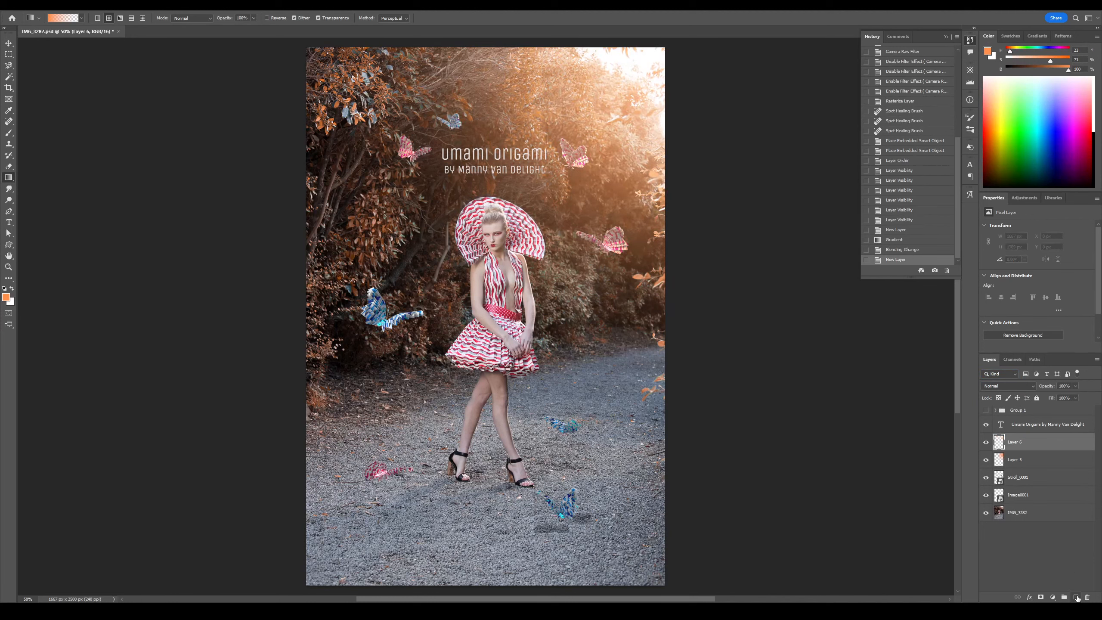
drag(1055, 441, 1058, 460)
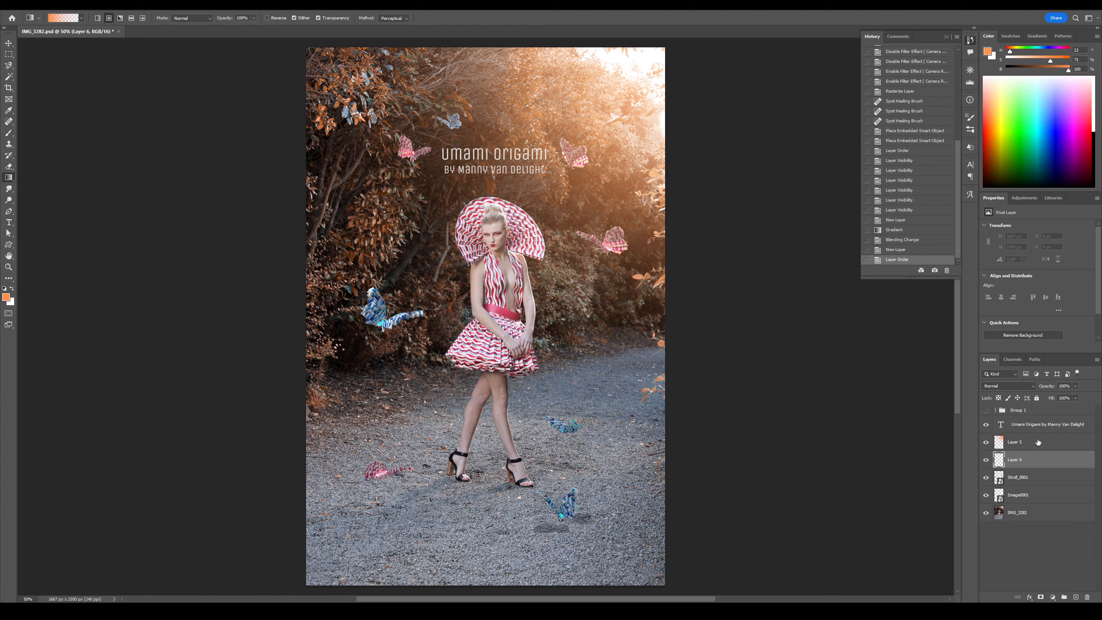
click(7, 298)
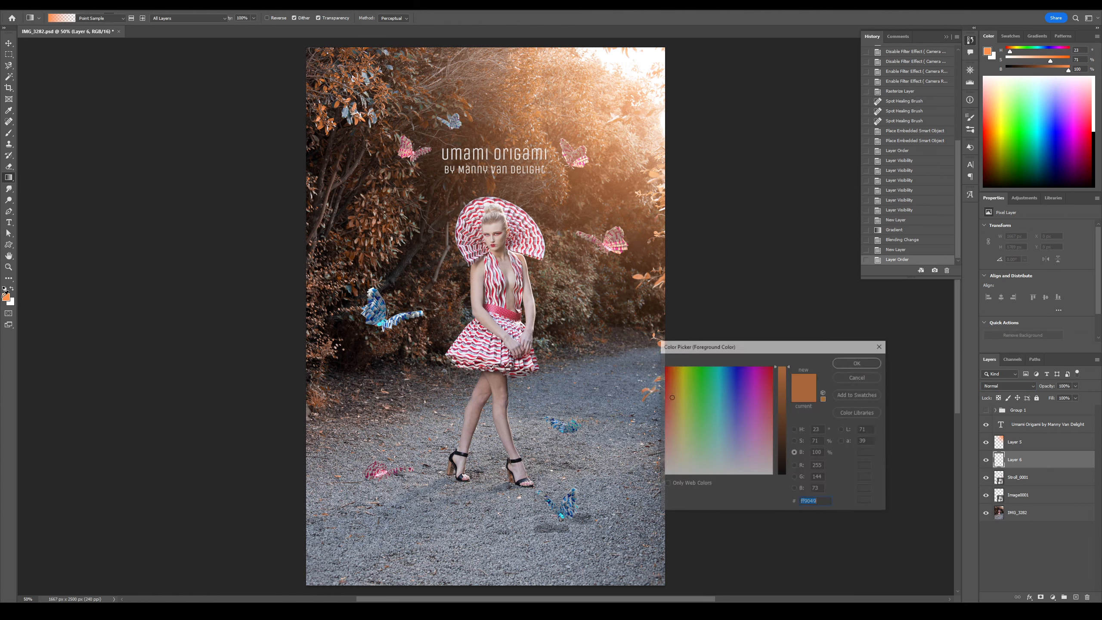
click(754, 380)
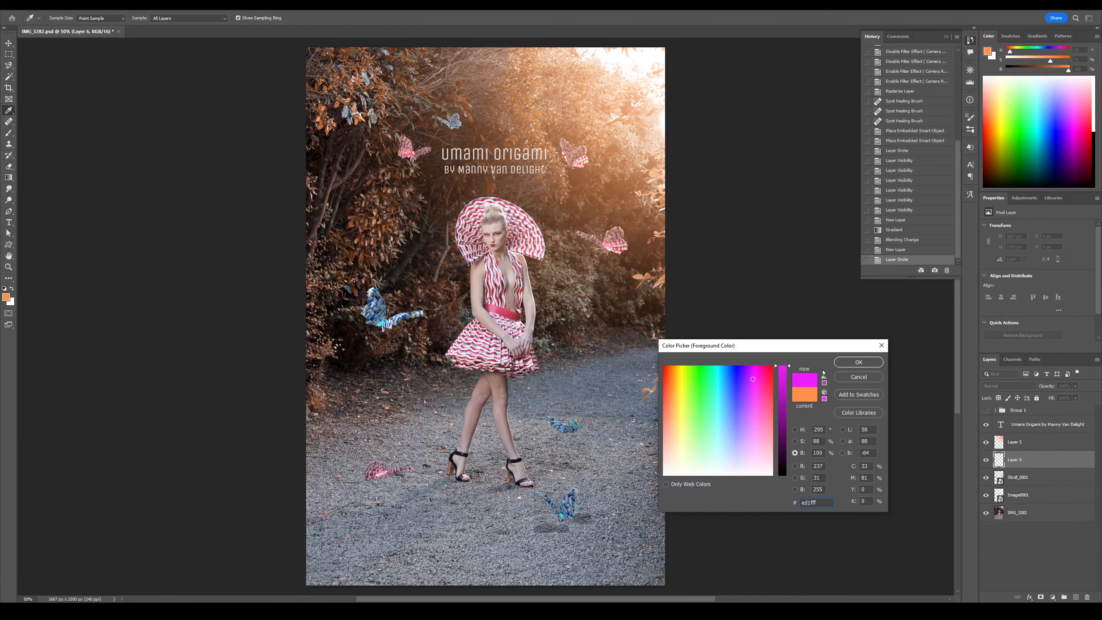
click(857, 362)
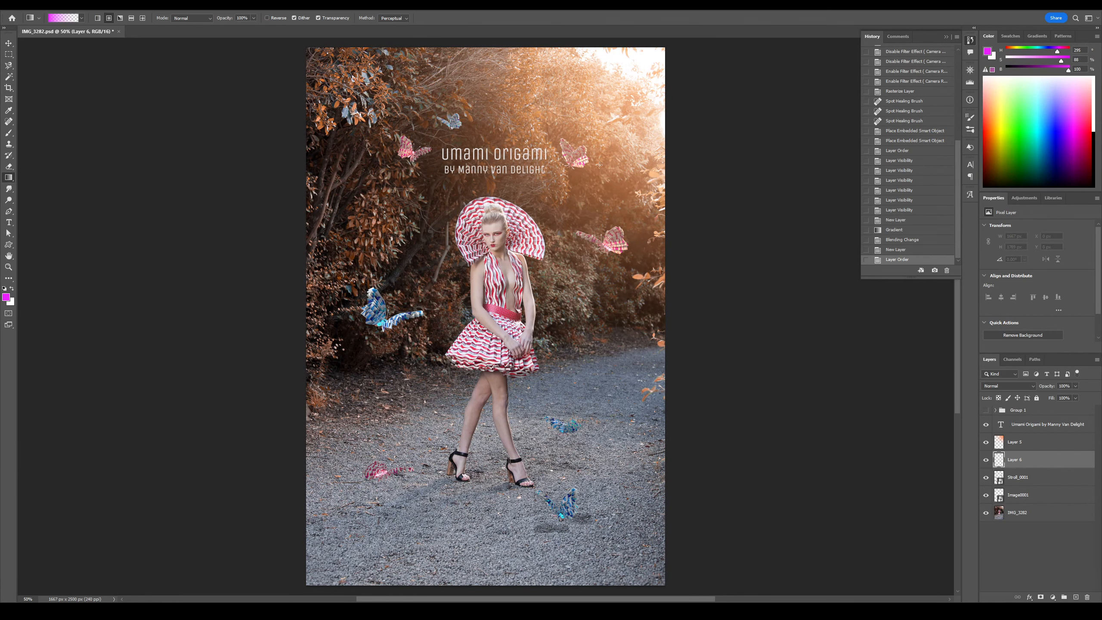
drag(660, 42, 365, 394)
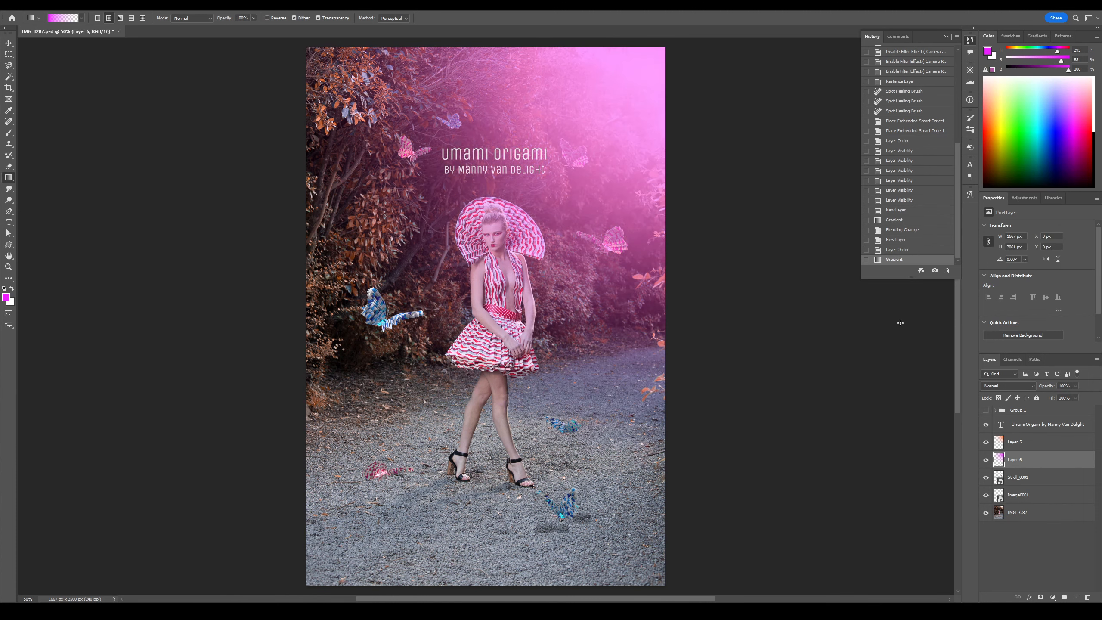
click(1008, 385)
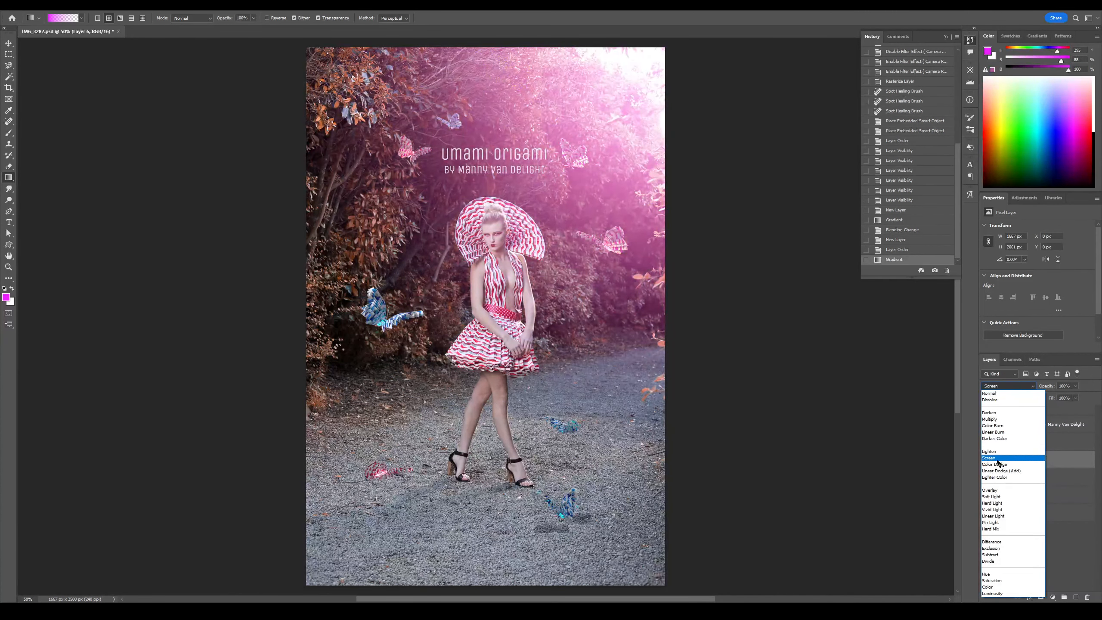
click(997, 459)
Step: Lower the opacity of the magenta gradient layer and enlarge it toward the photo's lower left with Free Transform
click(1028, 443)
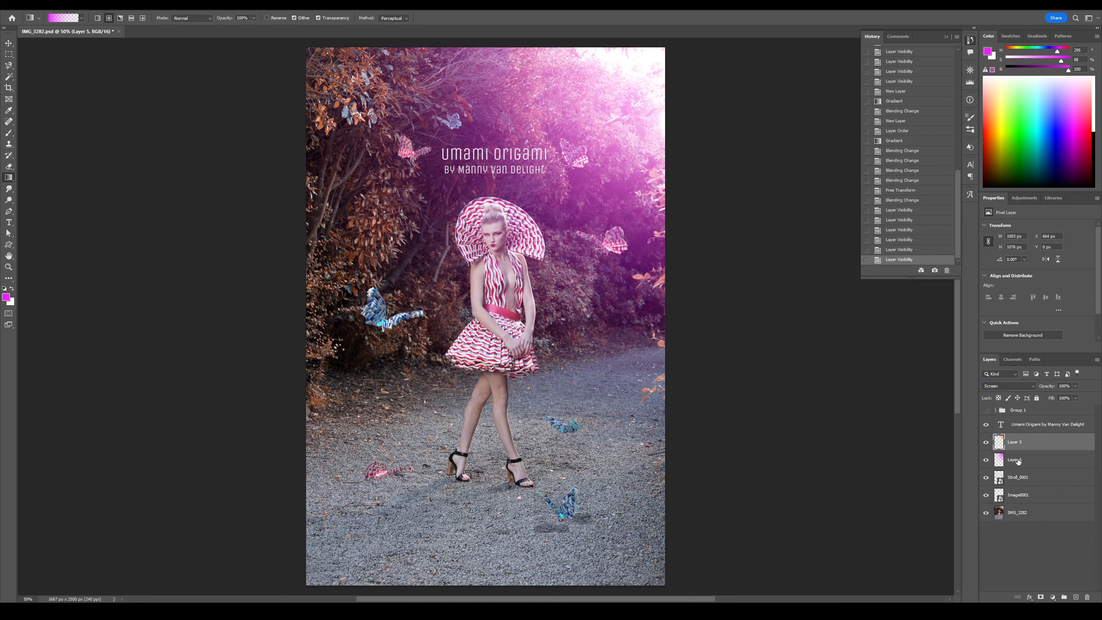
click(1024, 460)
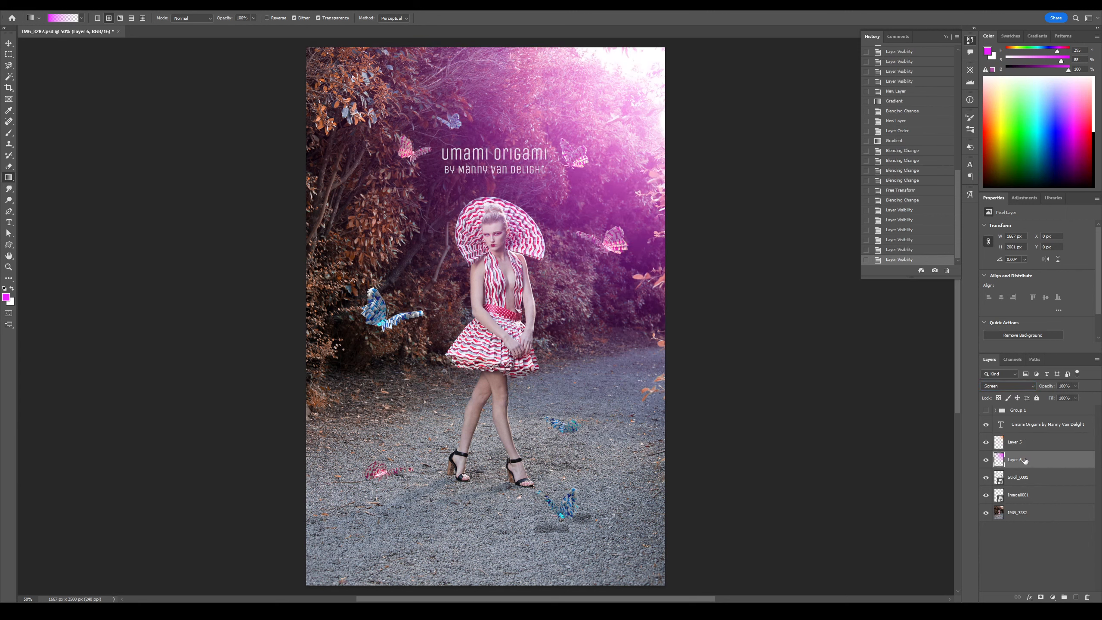
click(1074, 385)
drag(1076, 395, 1049, 396)
key(ctrl+t)
drag(306, 490, 114, 599)
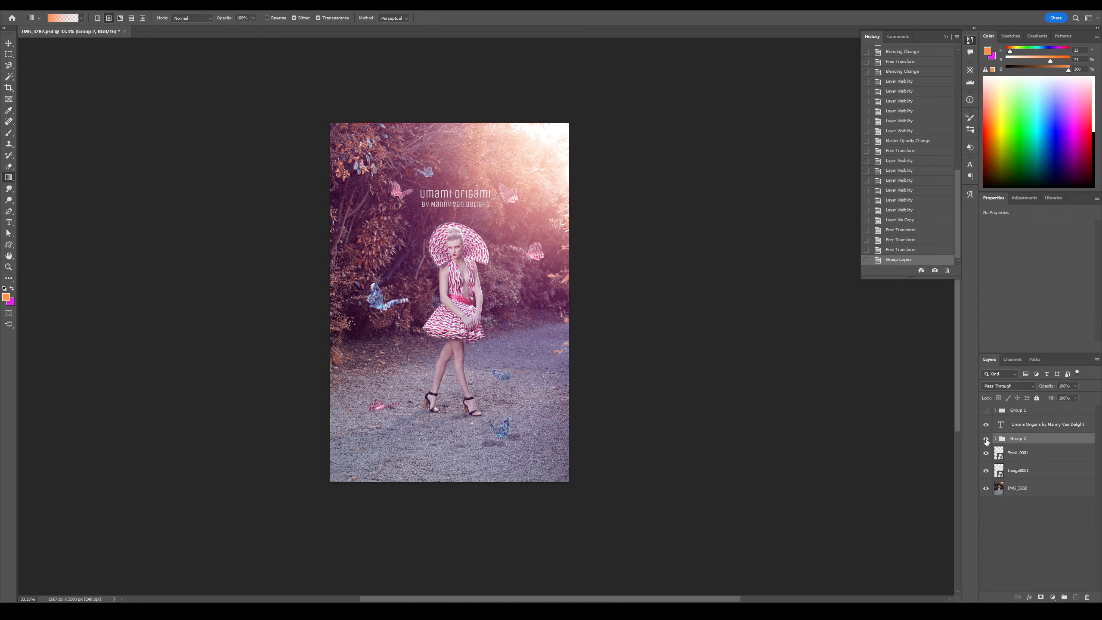
Step: Compare the photo with the gradient glow layers in Group 2 hidden and shown
click(985, 438)
click(986, 438)
click(986, 438)
click(983, 441)
click(987, 441)
click(986, 439)
Step: Add an orange-to-magenta Gradient Map adjustment layer above Stroll_0001 and lower its opacity to 8%
key(ctrl+plus)
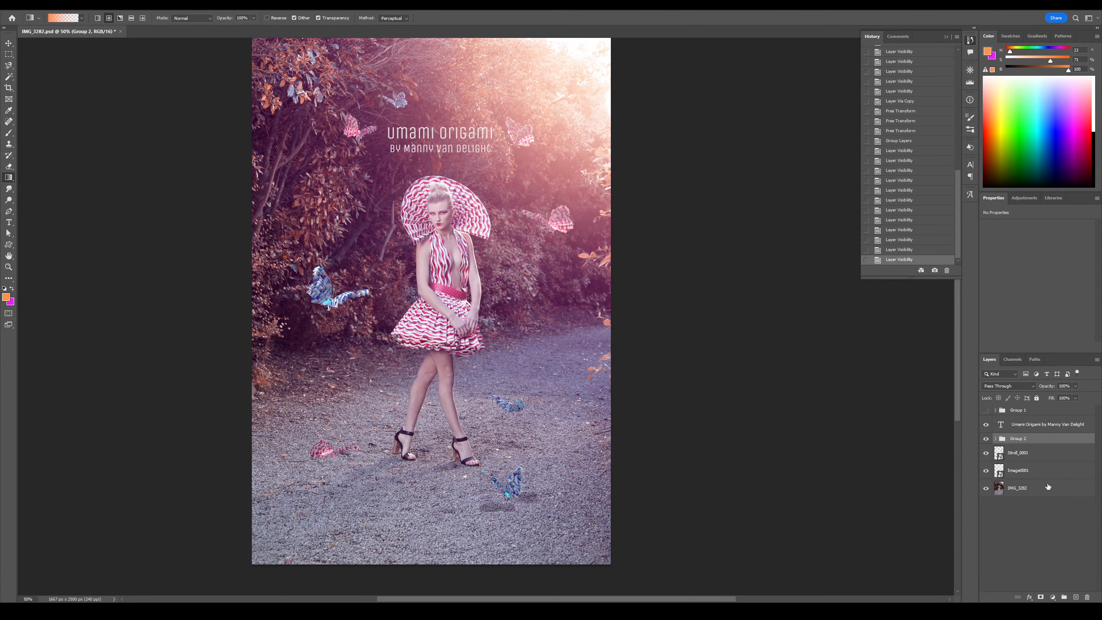
click(1052, 596)
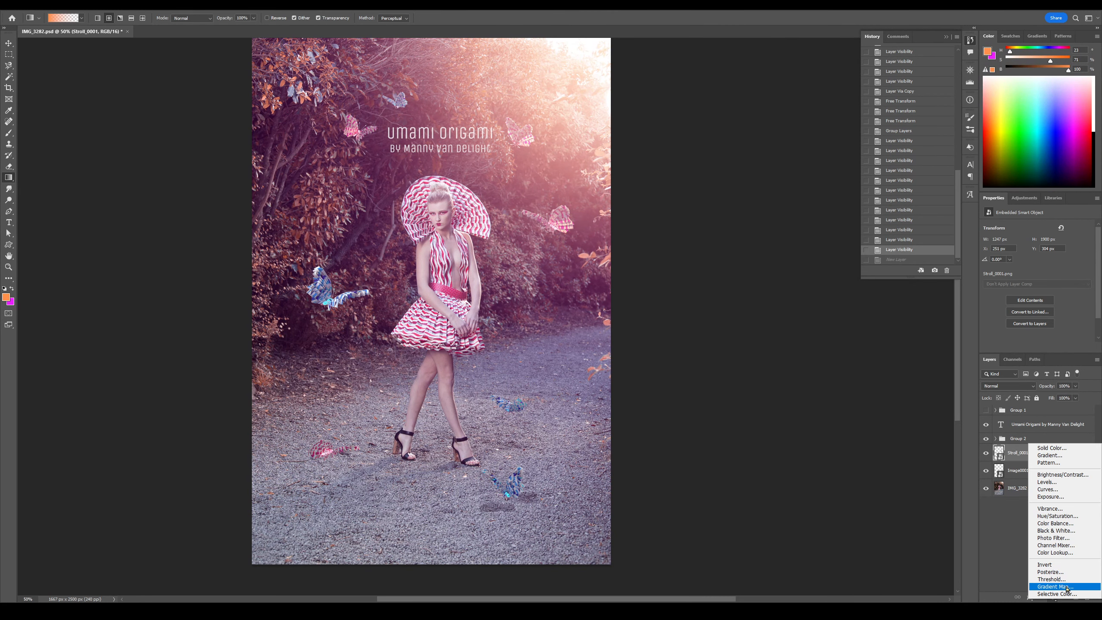
click(1081, 565)
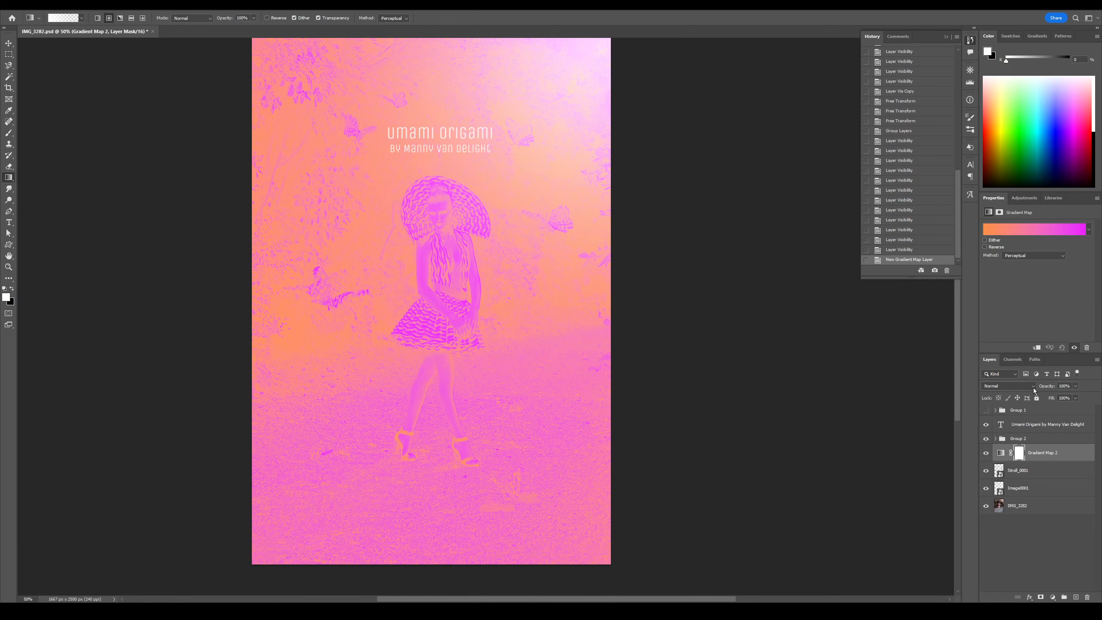
drag(1075, 385, 1039, 399)
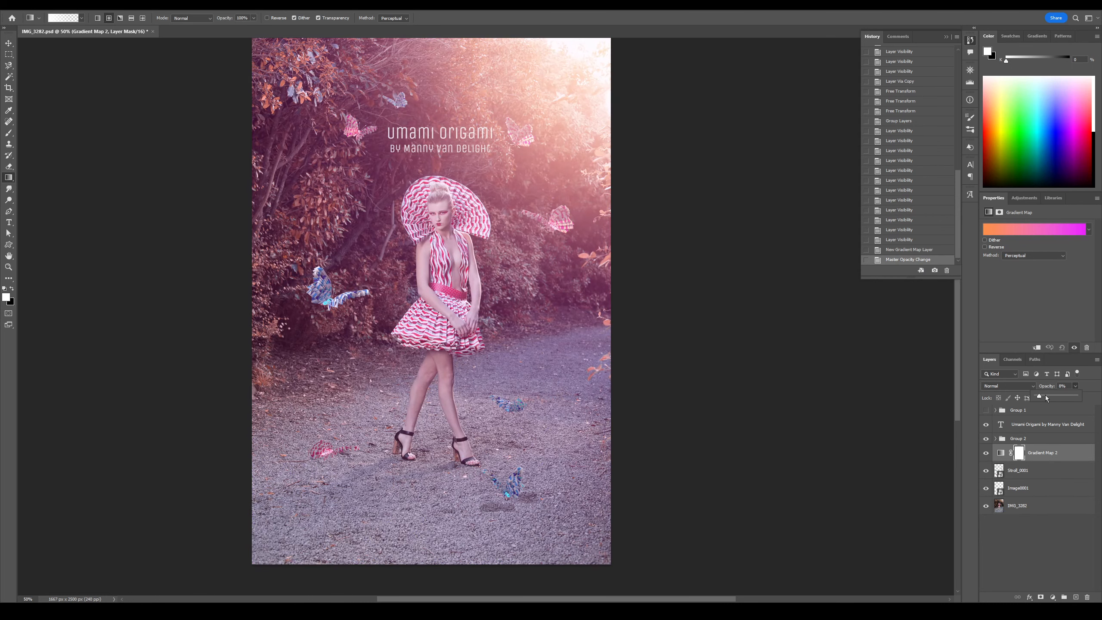
Step: Compare the photo with the Gradient Map adjustment layer hidden and shown
click(986, 453)
click(986, 453)
click(986, 453)
click(986, 454)
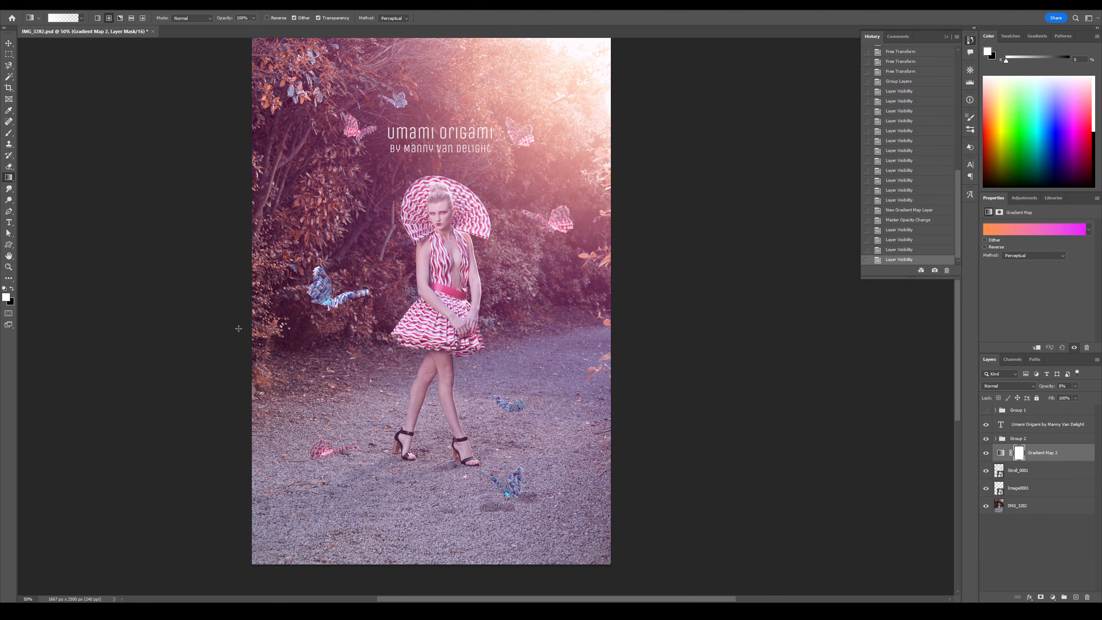